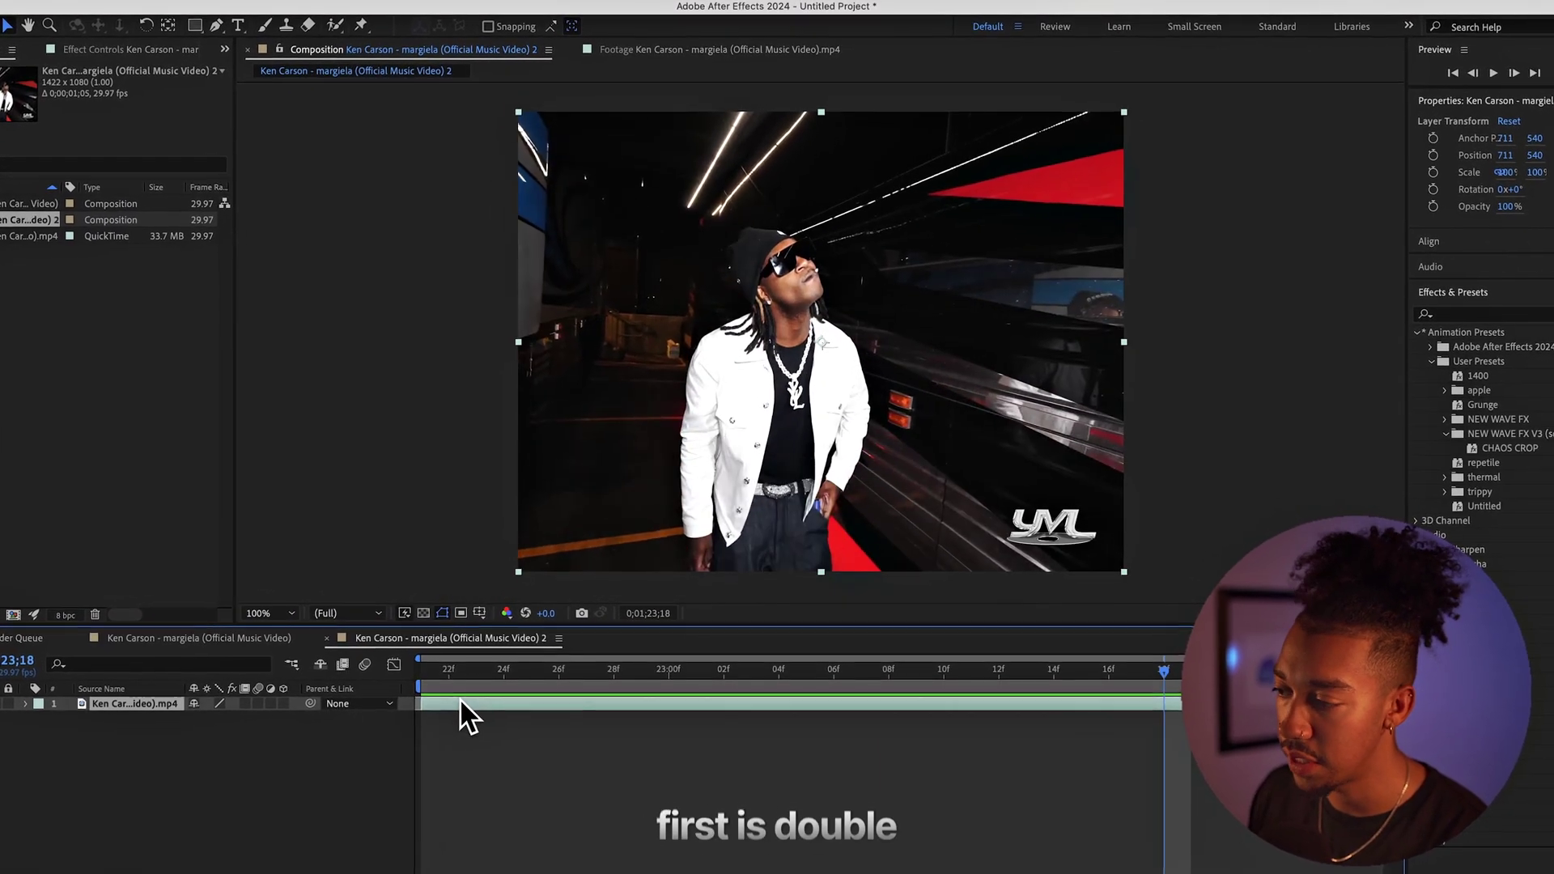
- Open the clip in its layer view and paint Roto Brush foreground strokes over the performer's head, jacket and legs
double_click(476, 702)
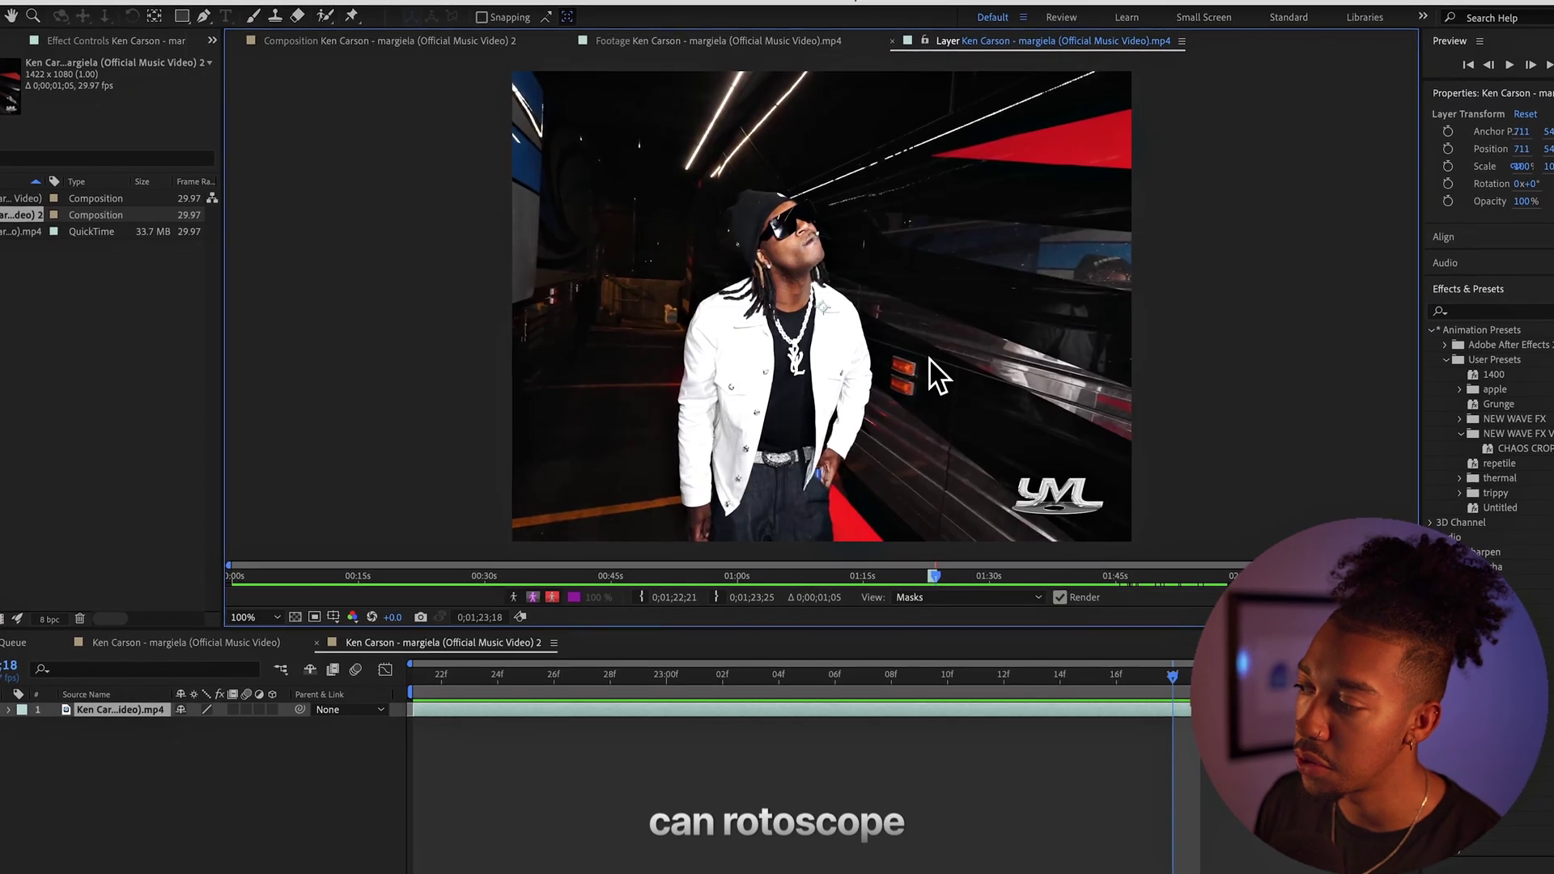
key("alt+w")
left_click_drag(738, 528, 769, 519)
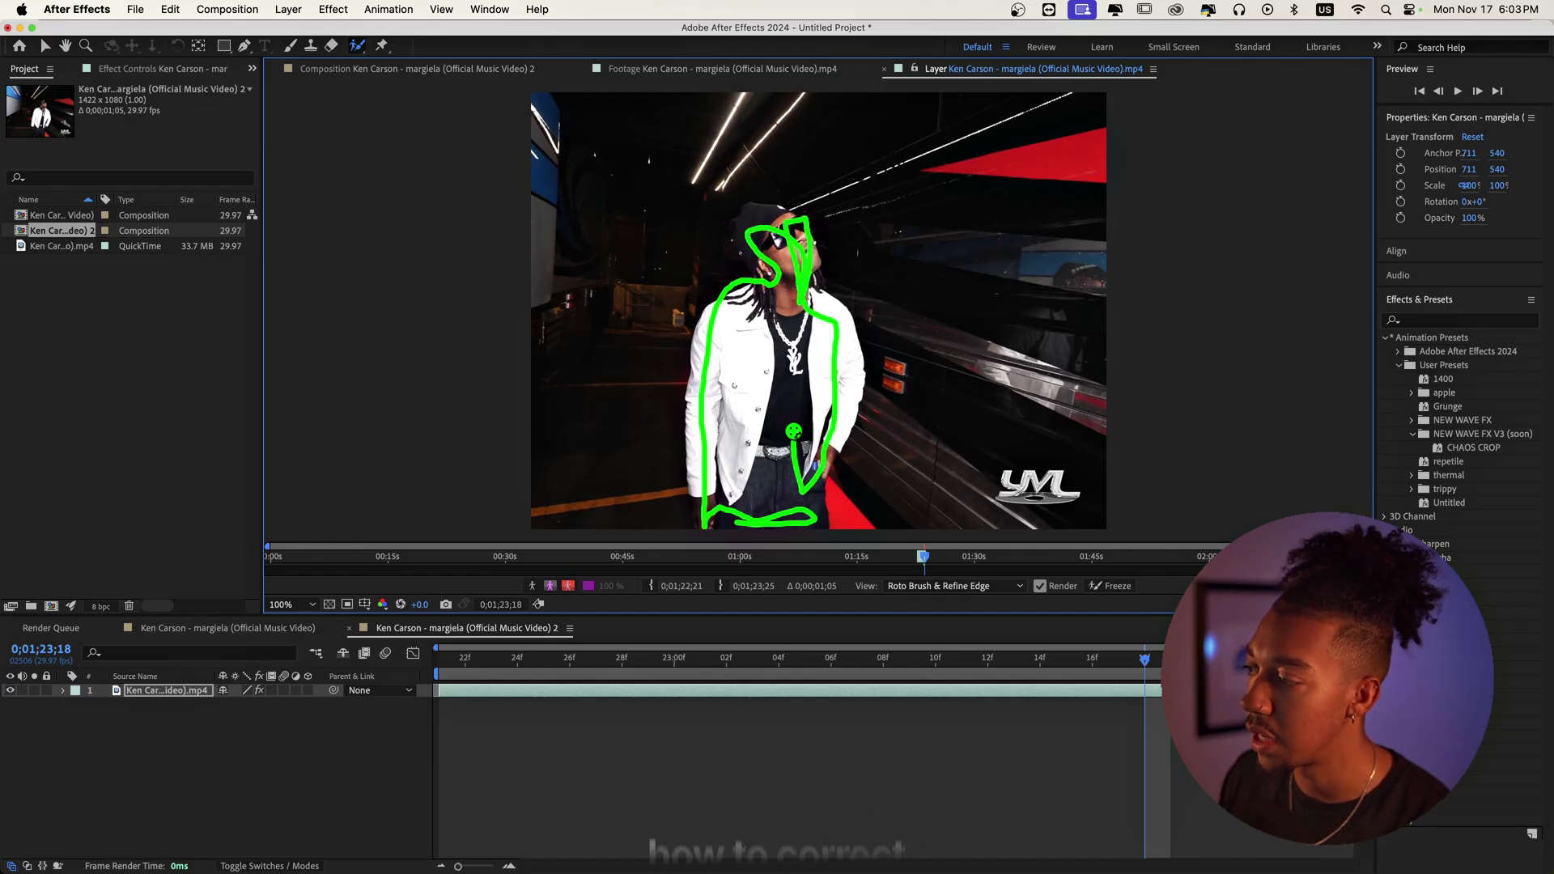
left_click_drag(794, 441, 794, 397)
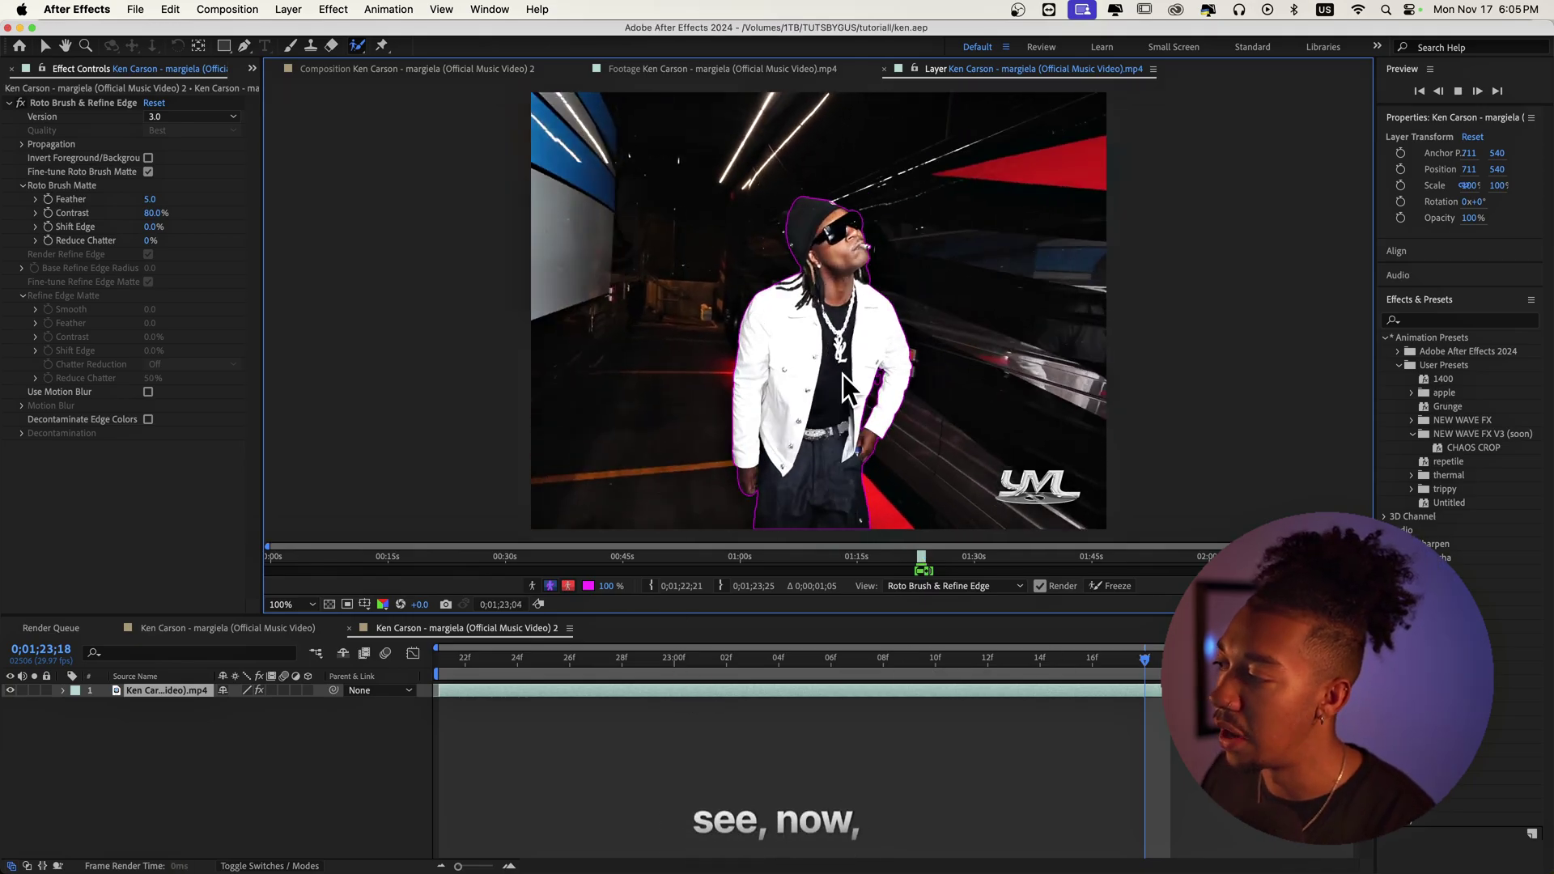
- Play through the Roto Brush outline across the clip and freeze the segmentation
key("space")
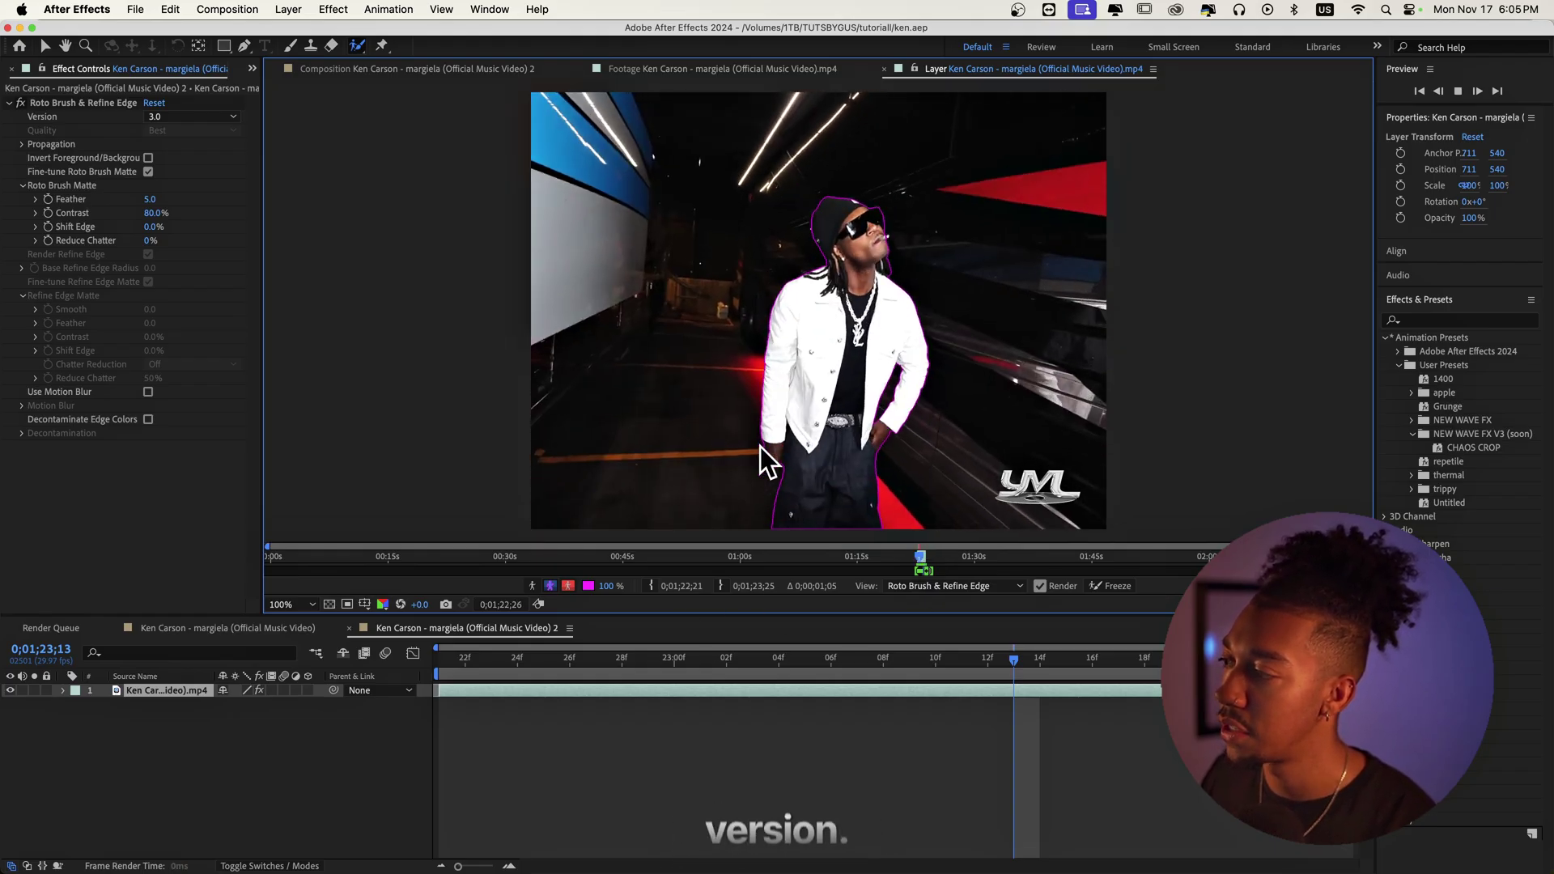
key("space")
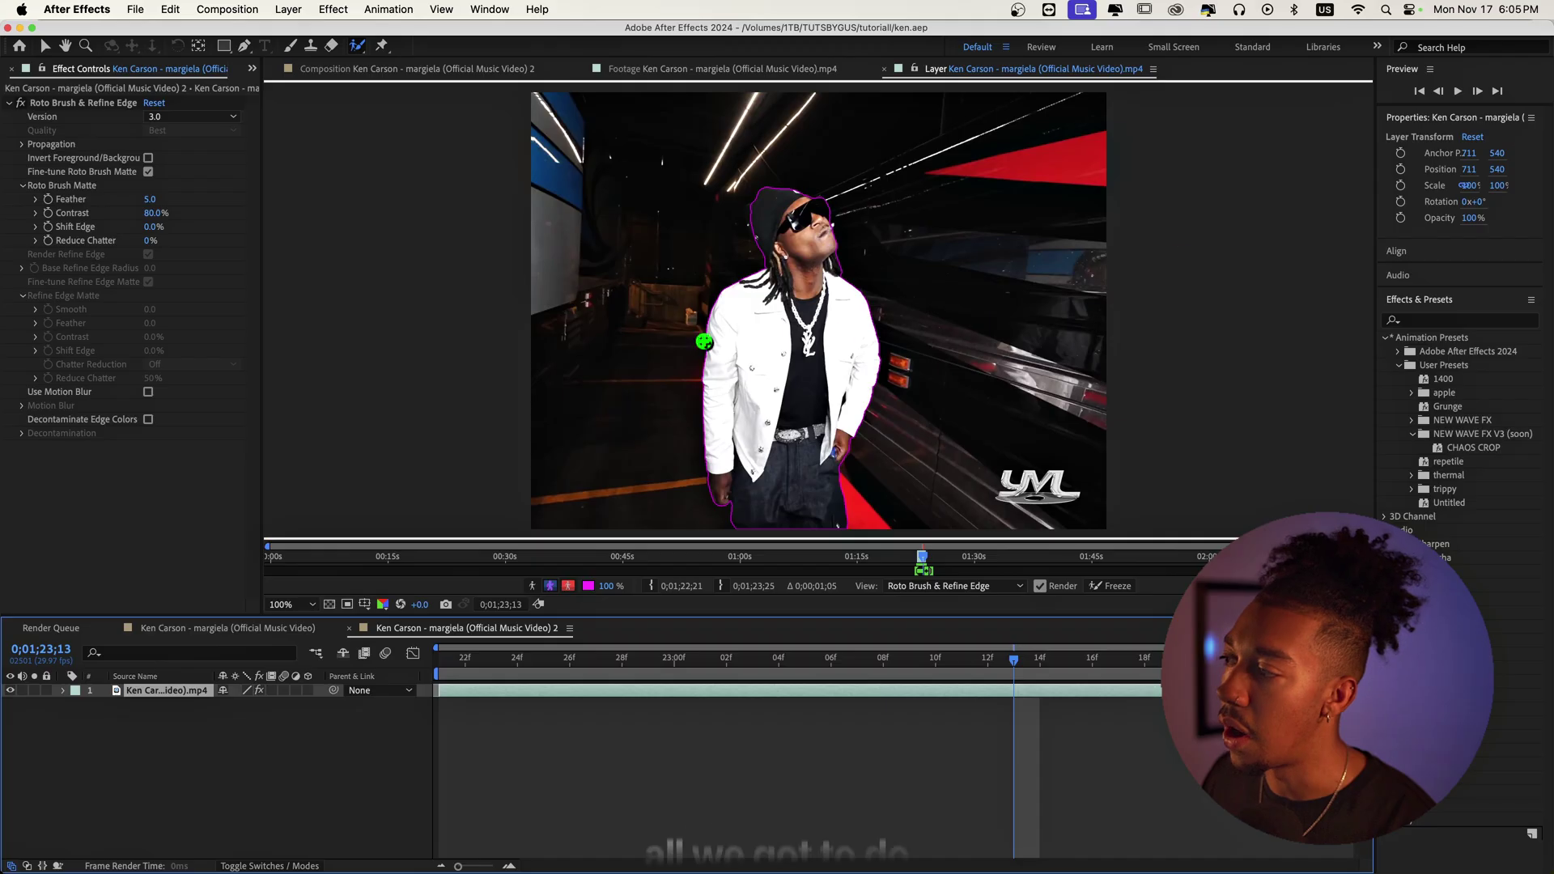
left_click(1112, 587)
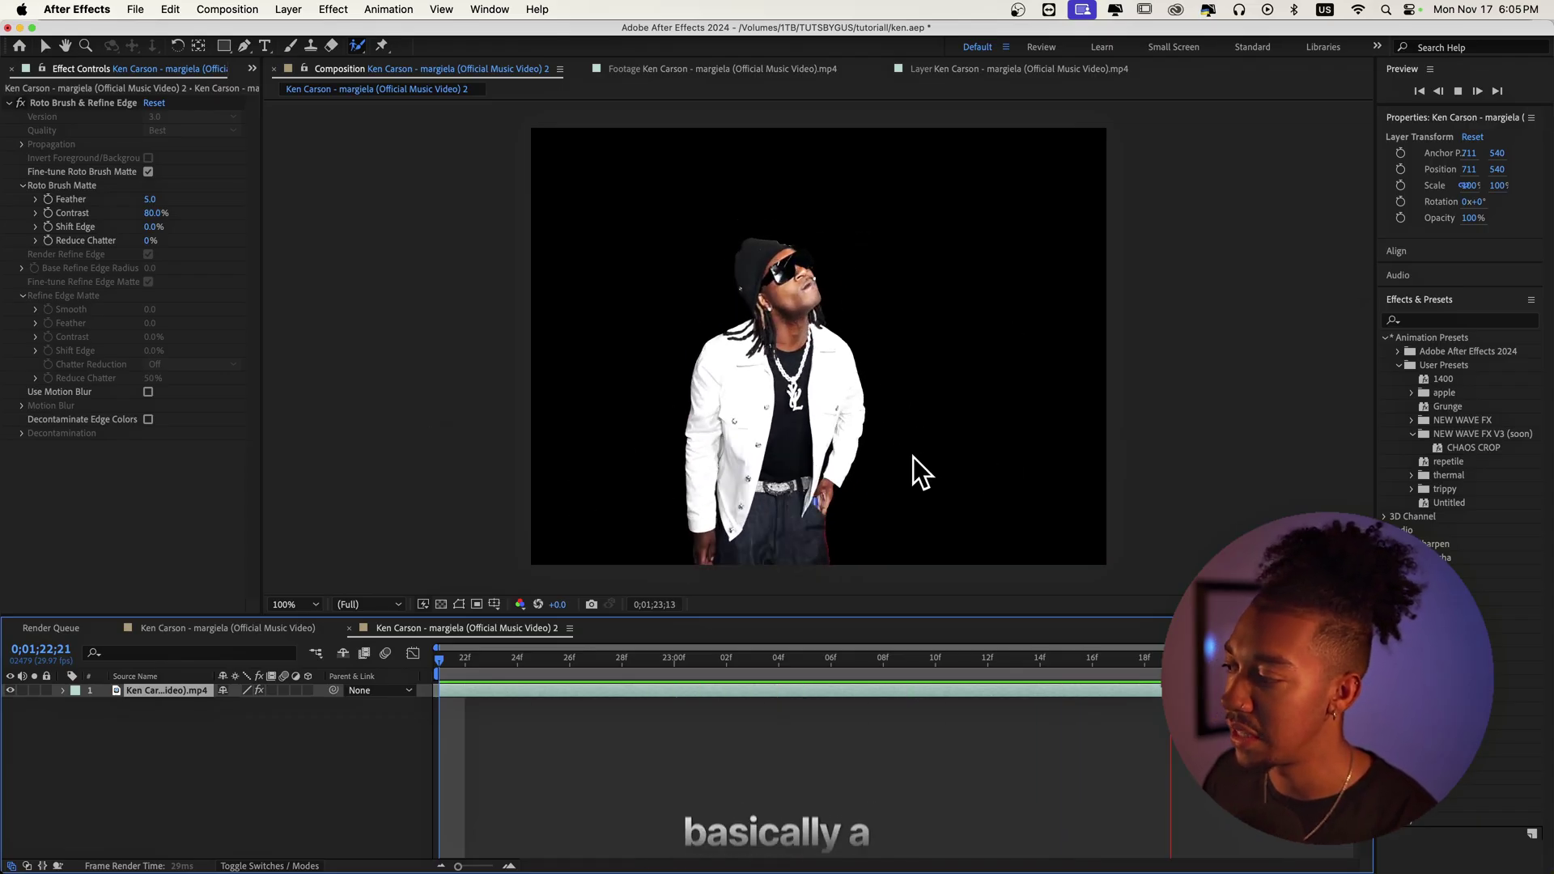
- Play back the cut-out clip to review the performer without the background
left_click(456, 328)
scroll(468, 325, "down", 1)
key("period")
key("space")
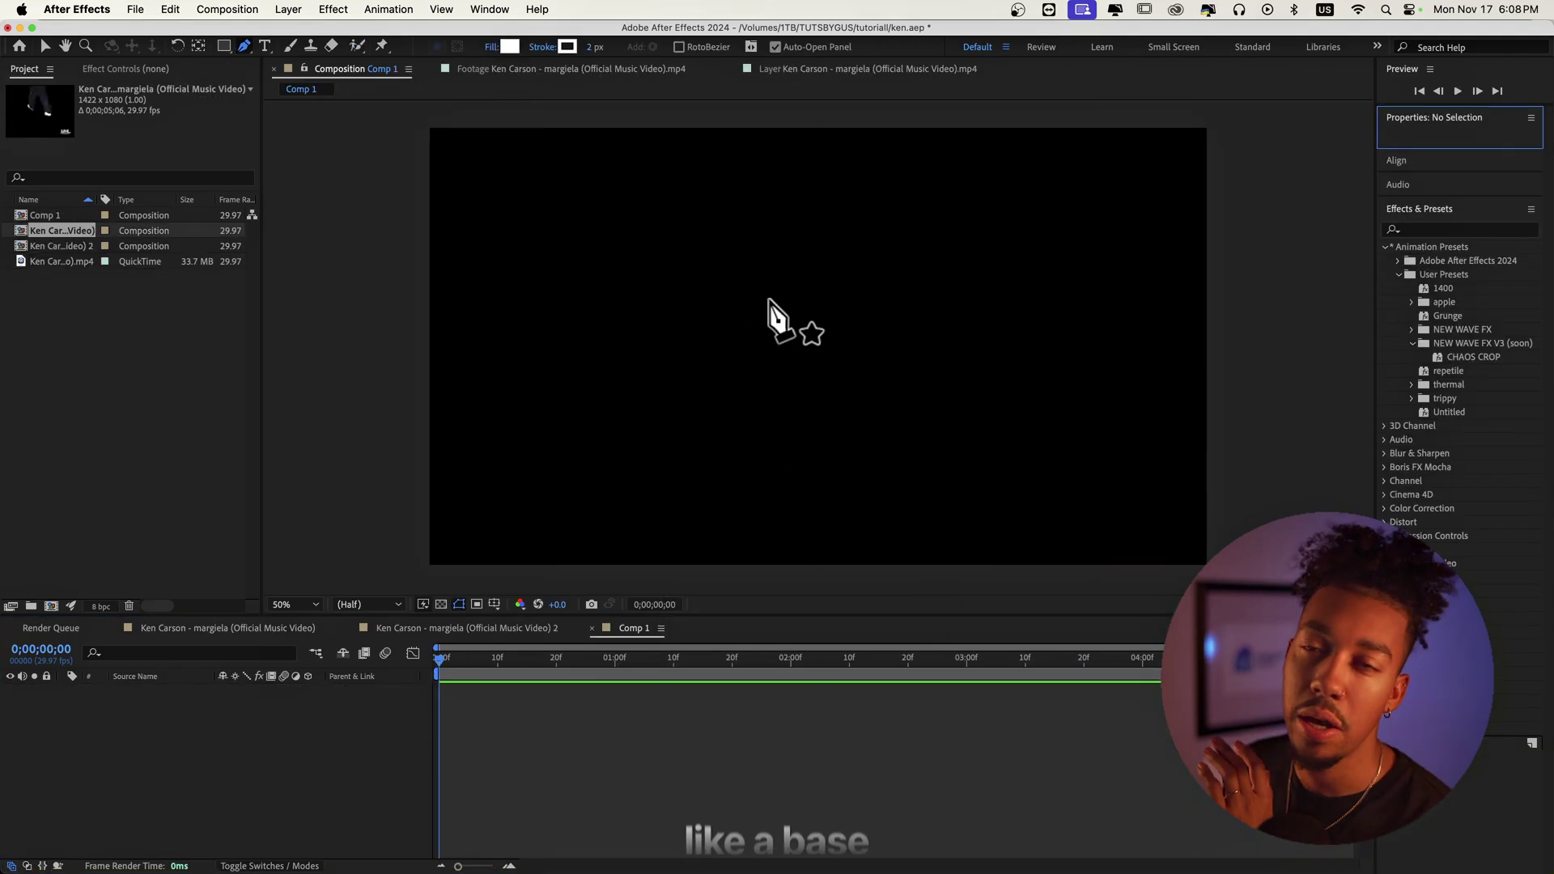
- Draw a vertical line shape near the centre of Comp 1 with the Pen tool and set its stroke to 286 px
key("comma")
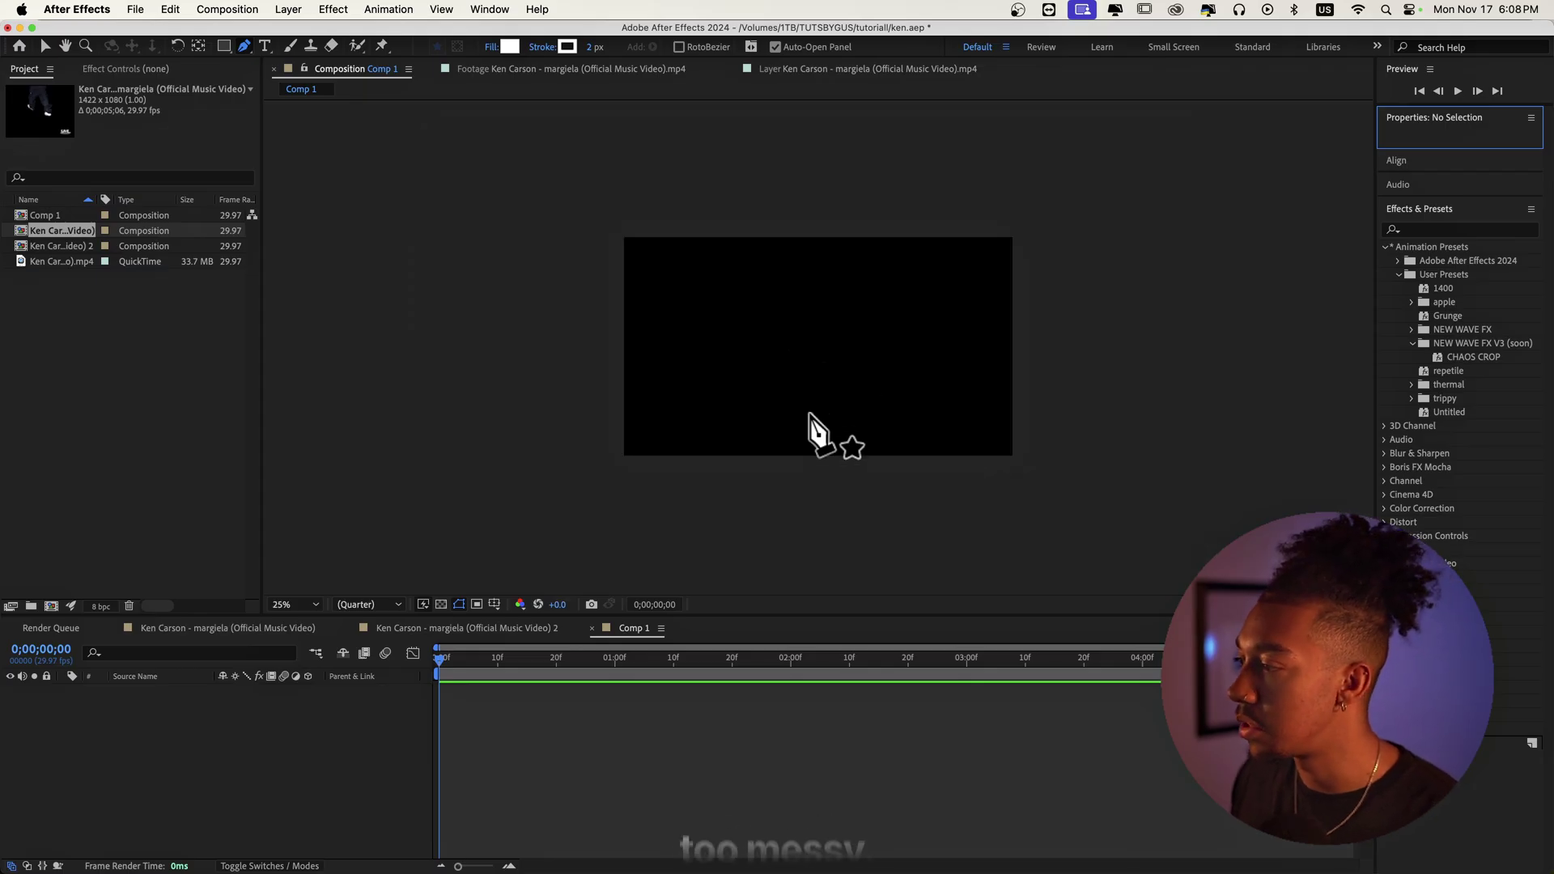
left_click(808, 414)
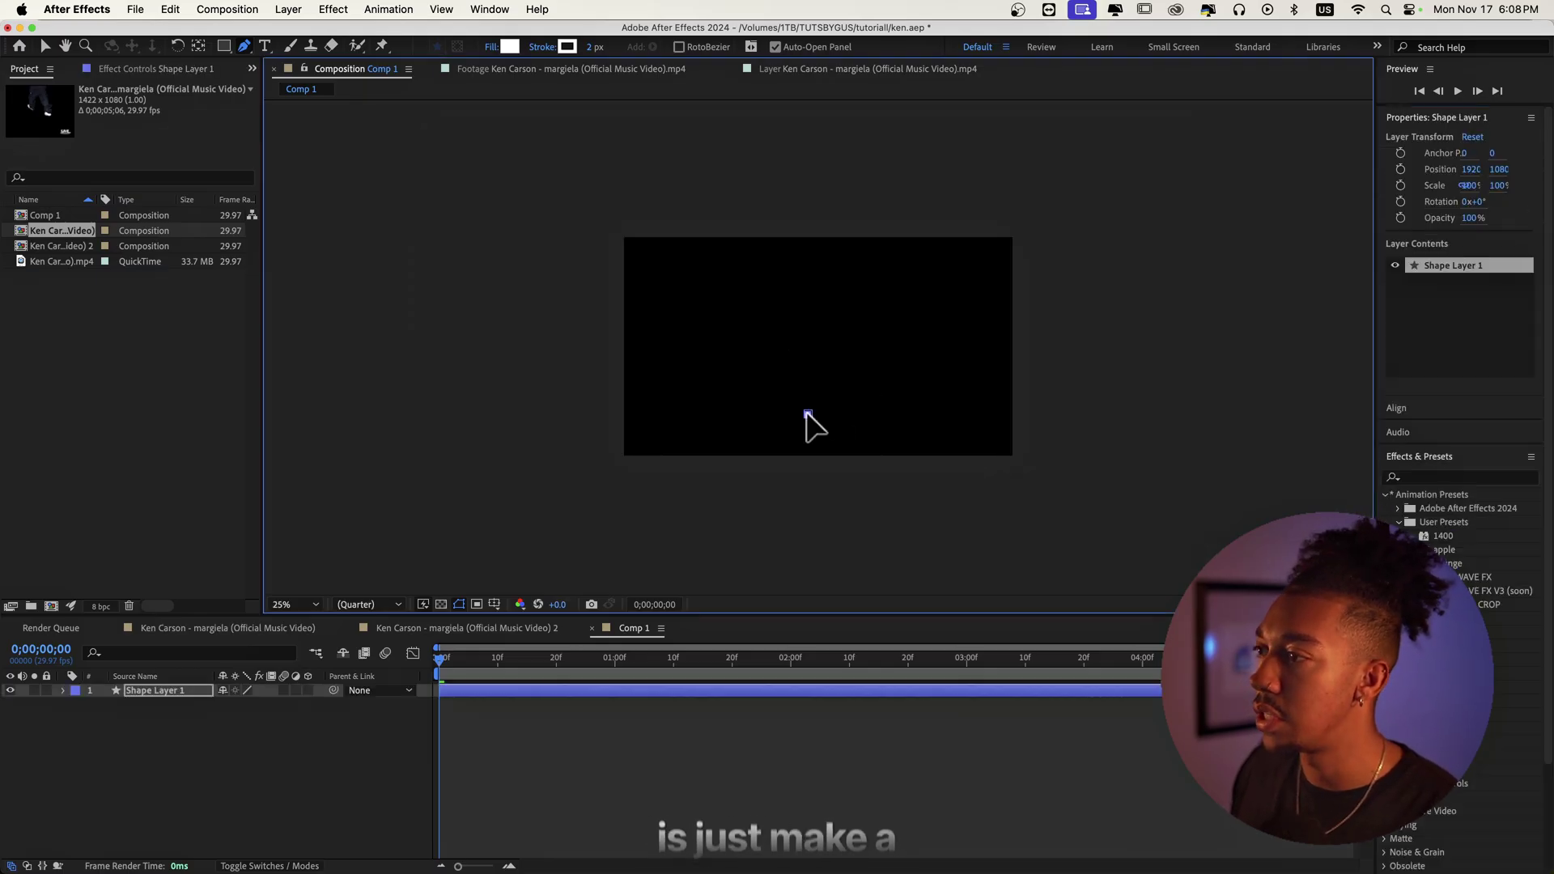
left_click(808, 283)
mouse_move(592, 46)
left_mouse_down()
mouse_move(1080, 59)
mouse_move(855, 77)
left_mouse_up()
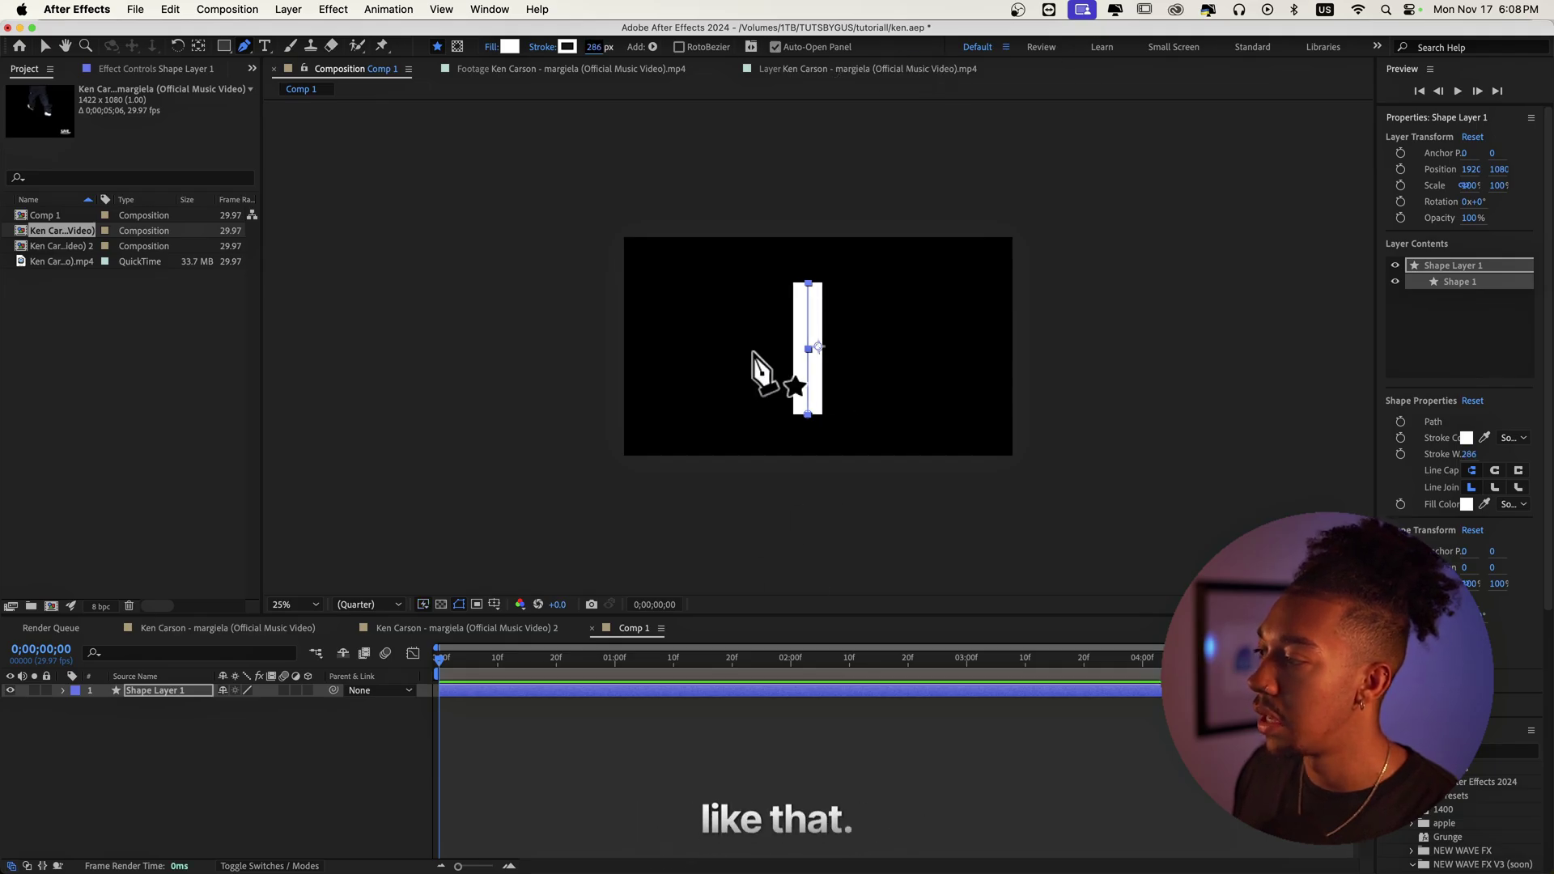
- Draw a horizontal line across the upper part of the vertical bar to form a cross, and set its stroke to 228 px
left_click(749, 325)
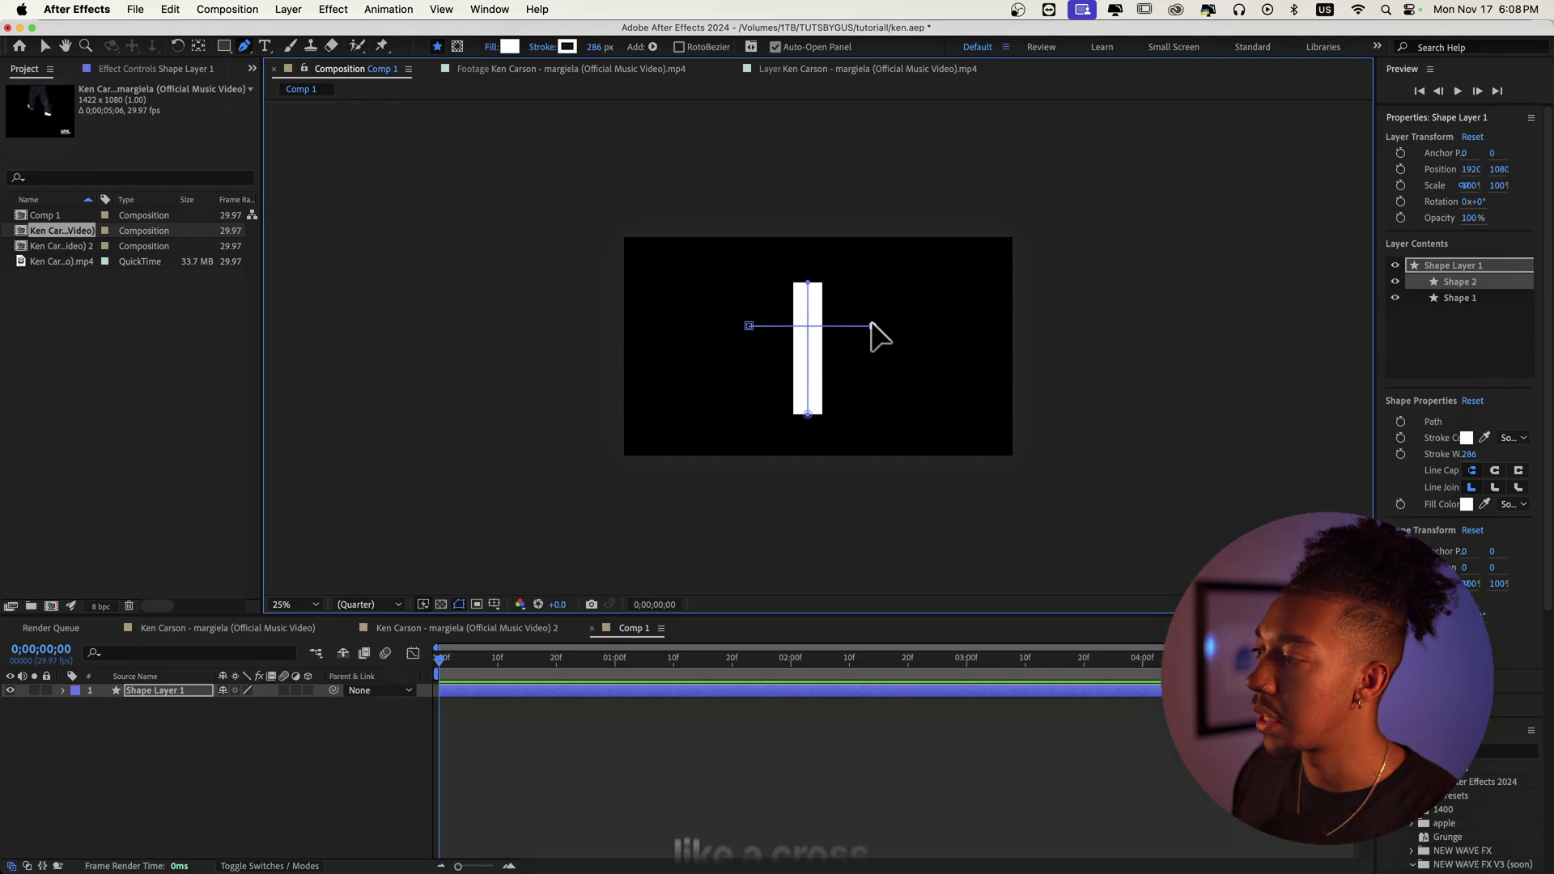
left_click(870, 326)
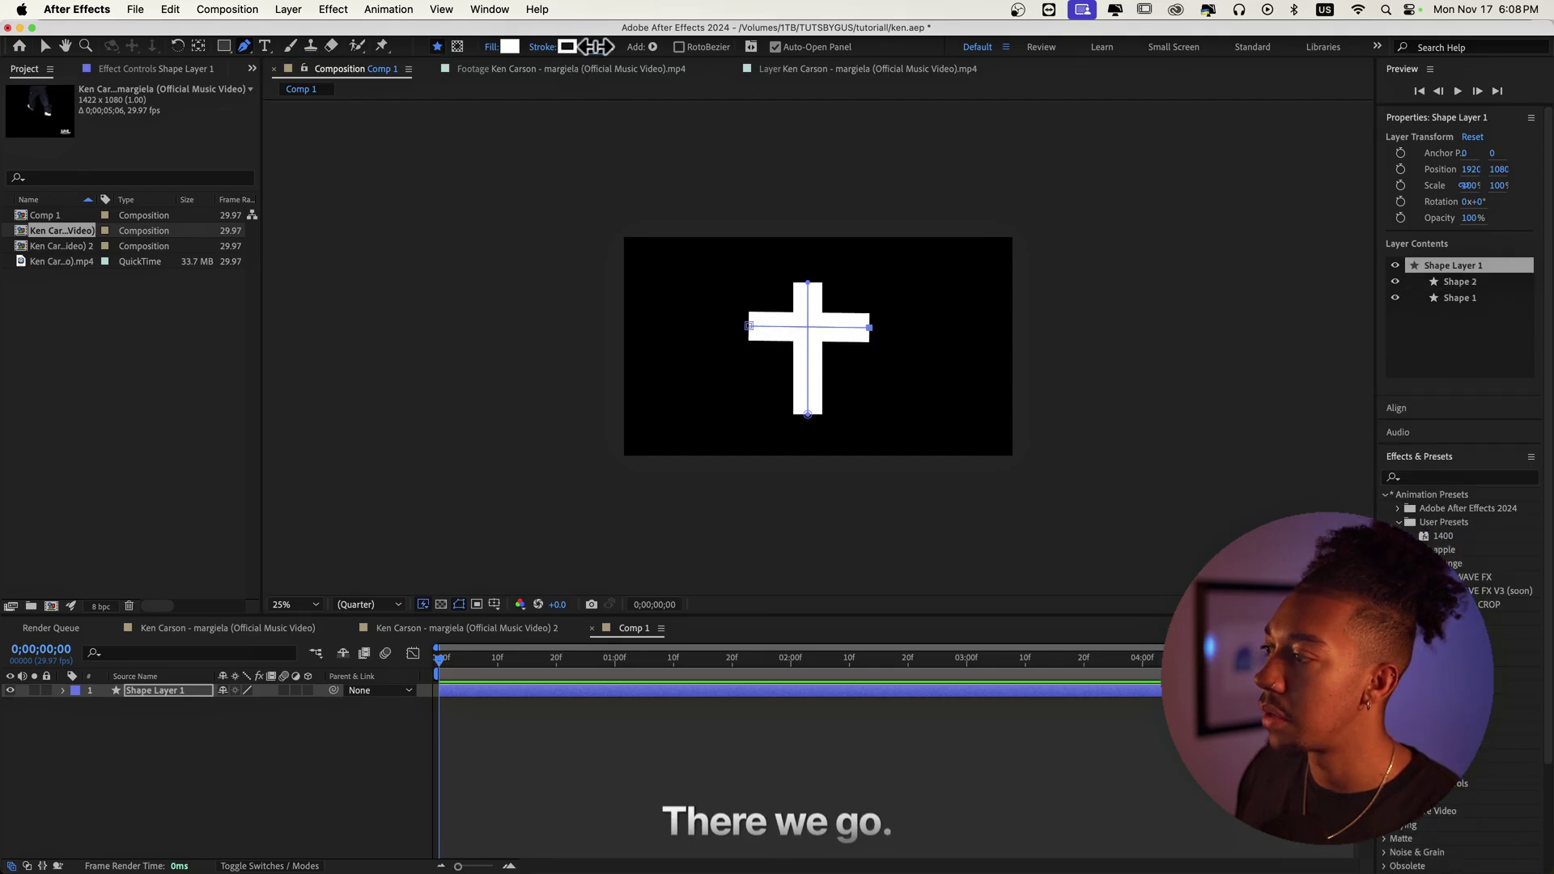
mouse_move(595, 47)
left_mouse_down()
mouse_move(461, 79)
mouse_move(552, 79)
left_mouse_up()
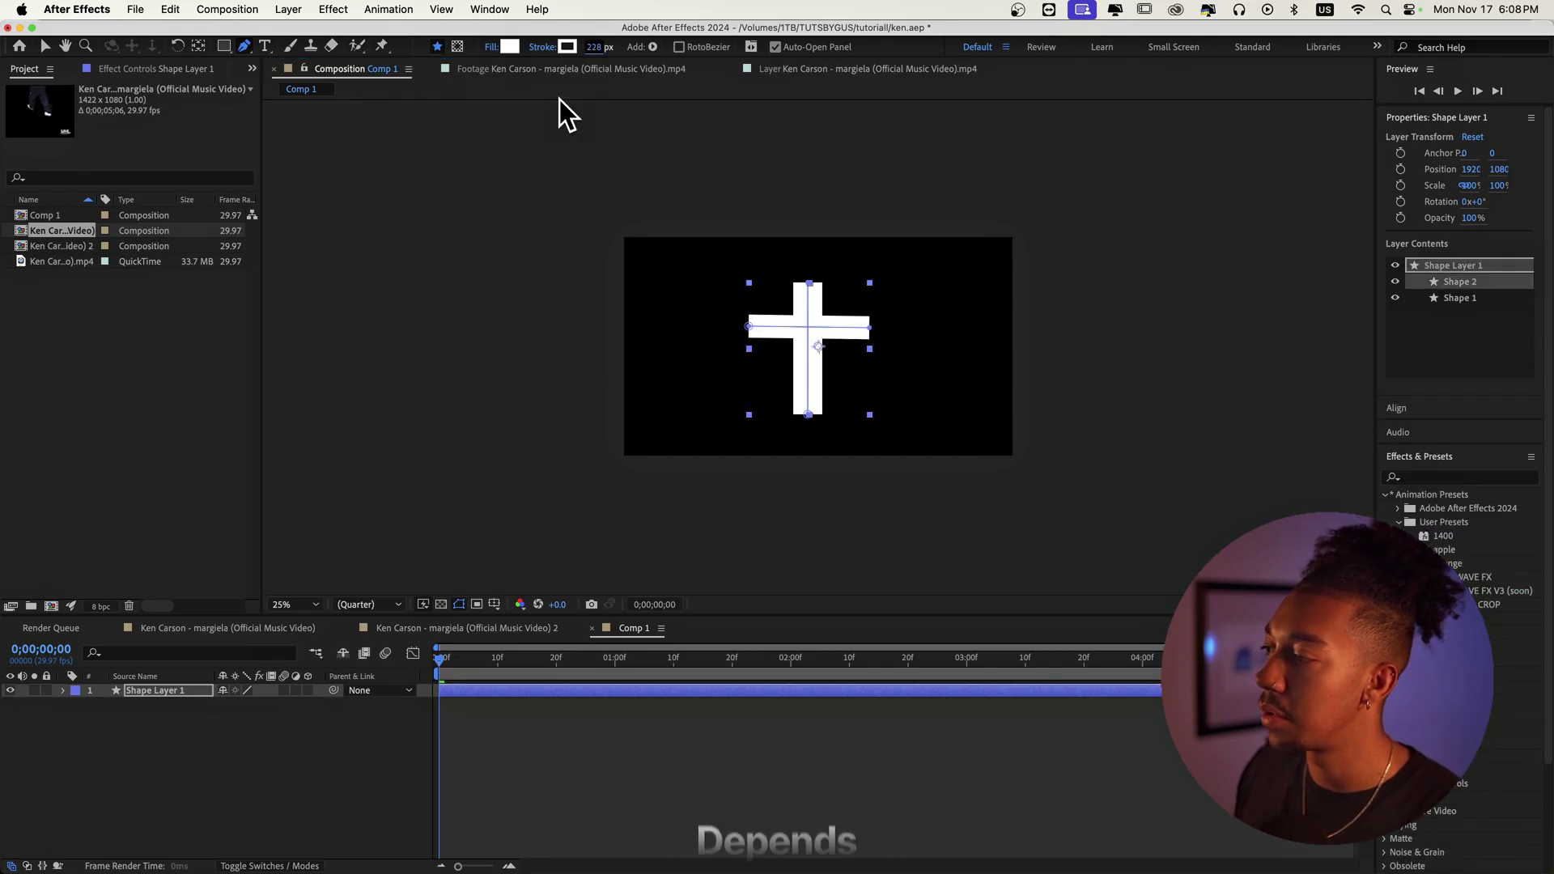
key("v")
left_click(833, 487)
key(".")
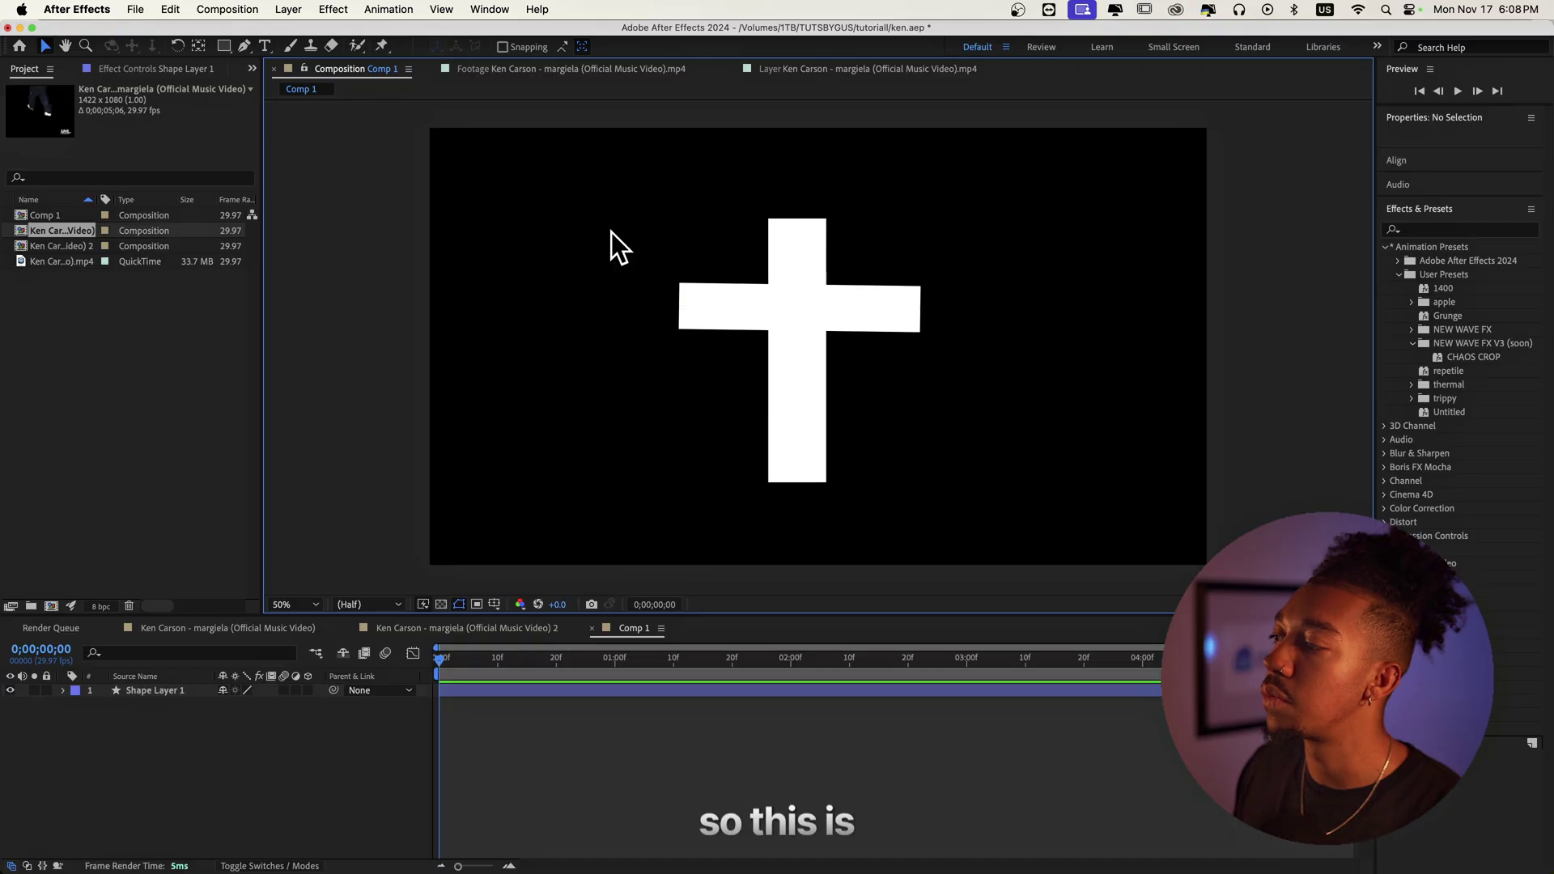
key("comma")
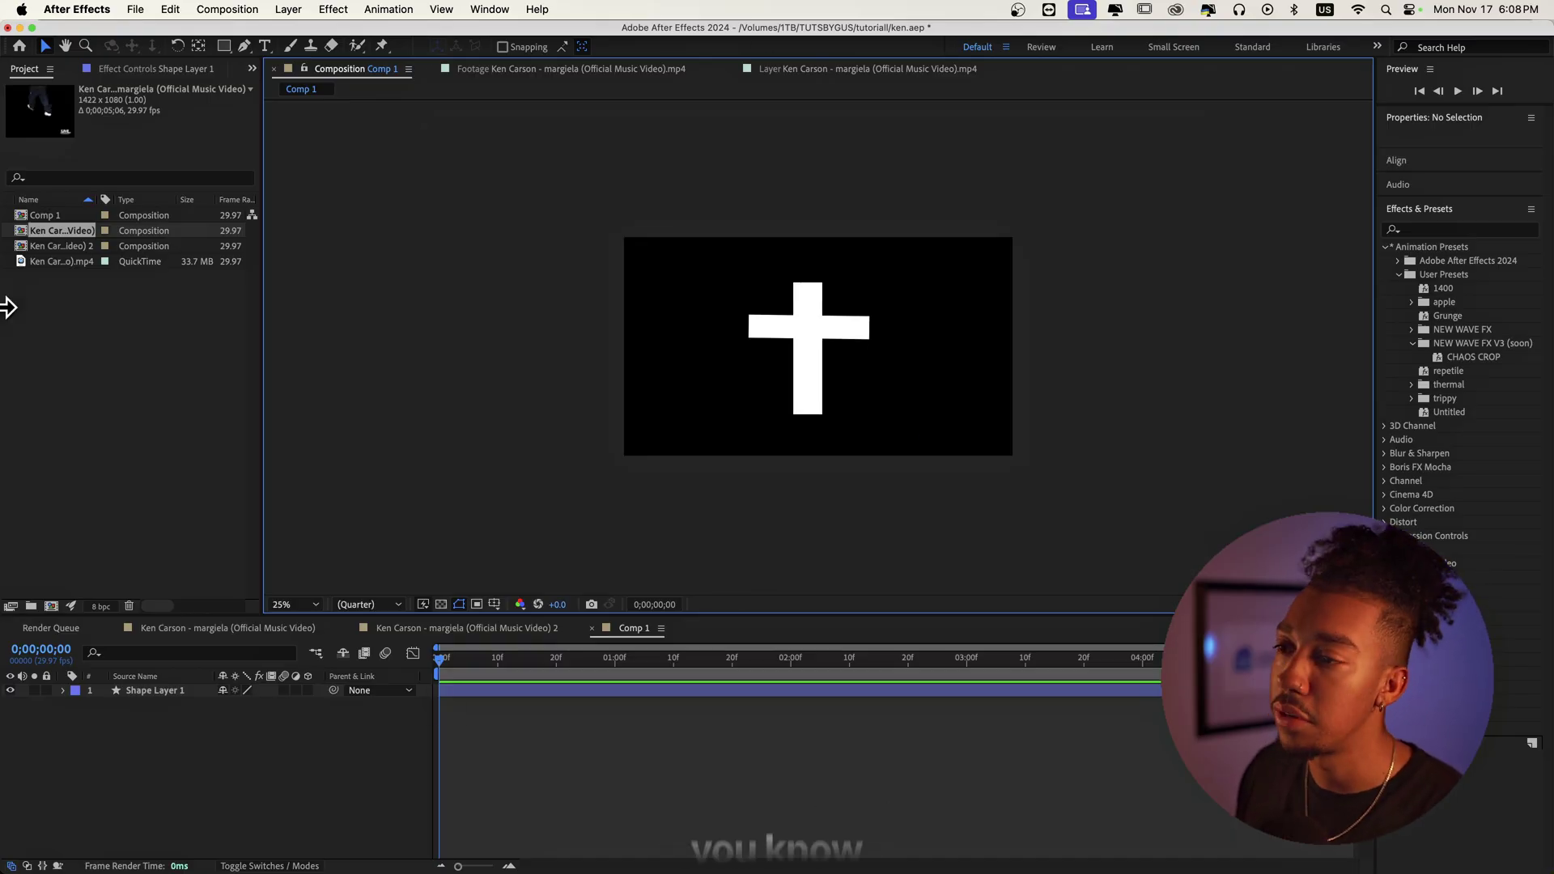
- Add the cut-out performer composition (Video) 2 to Comp 1 above the cross and move it onto the lower stem
left_click(47, 247)
left_click_drag(36, 243, 810, 405)
key("period")
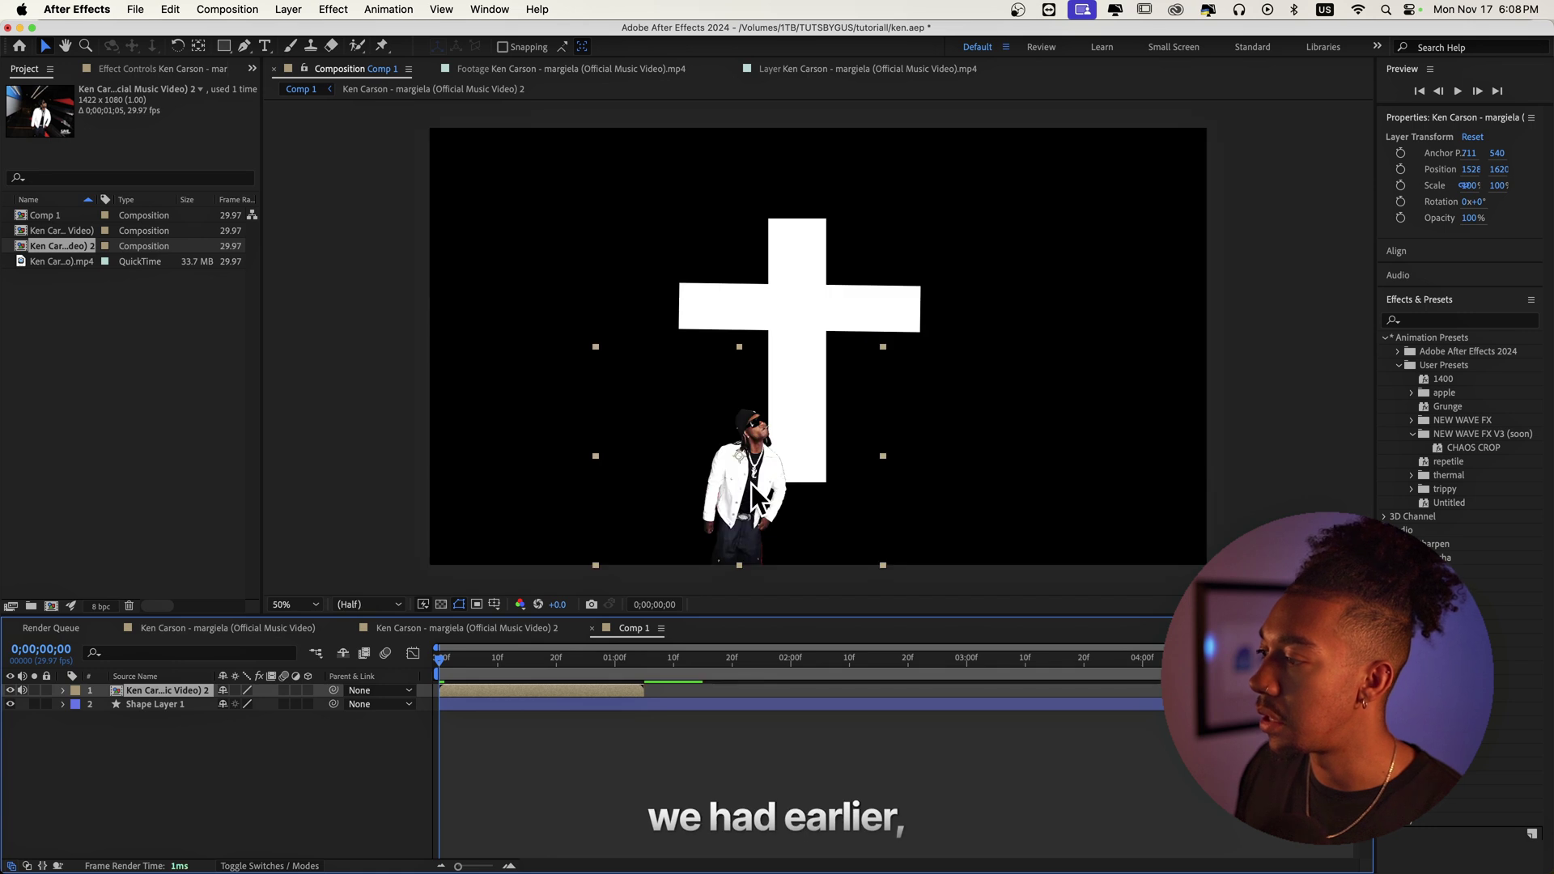
left_click_drag(745, 477, 785, 413)
- Scale the performer layer to 59% and position it at the foot of the cross's stem
key("s")
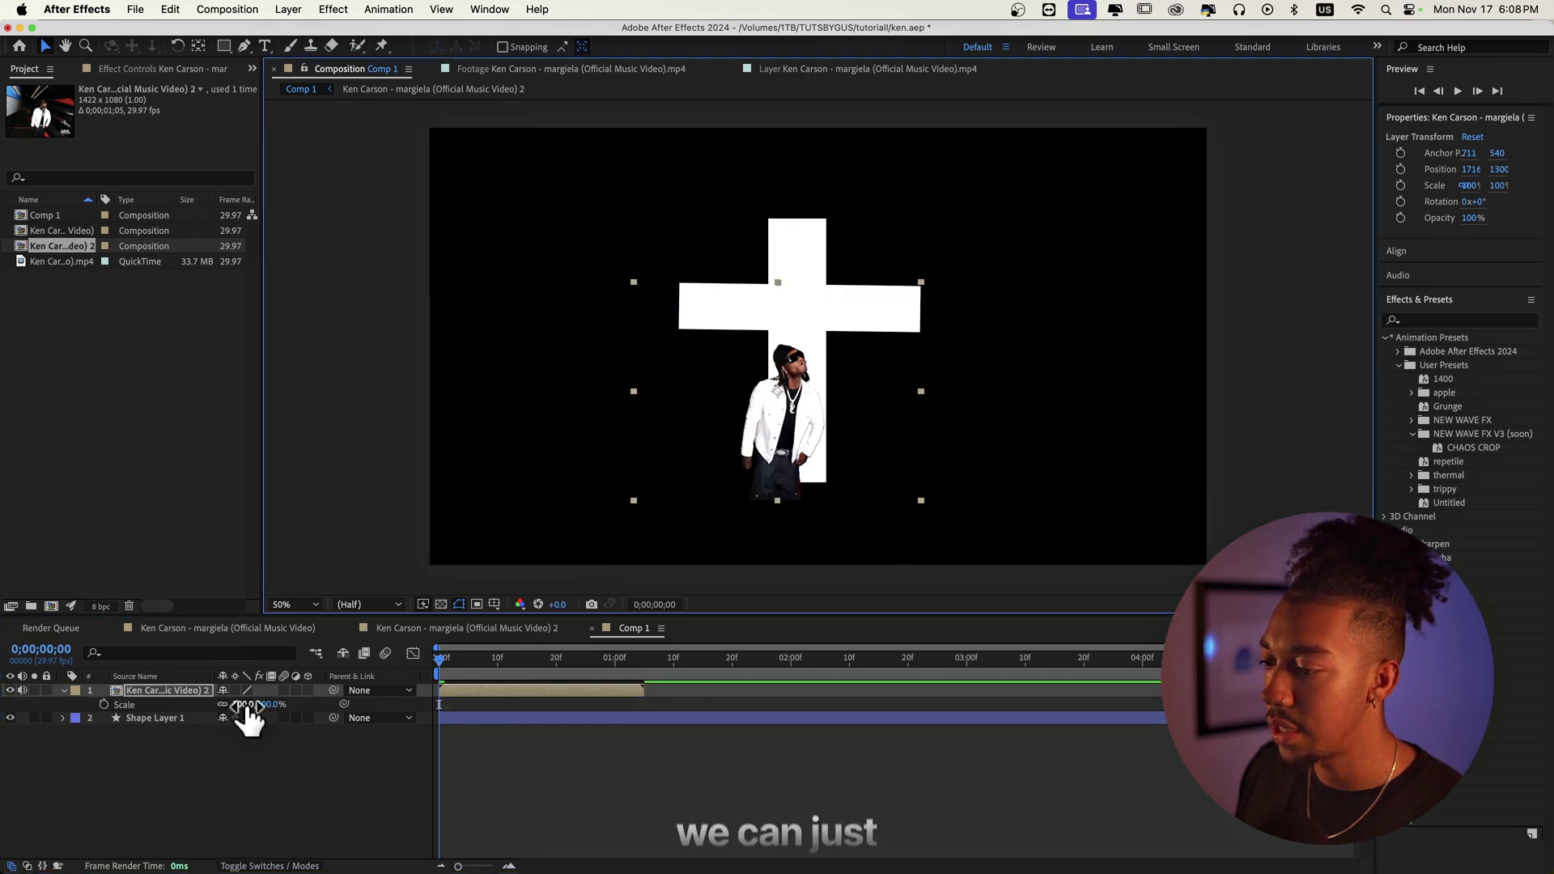
left_click_drag(241, 705, 221, 705)
left_click_drag(784, 420, 792, 434)
left_click_drag(226, 704, 207, 705)
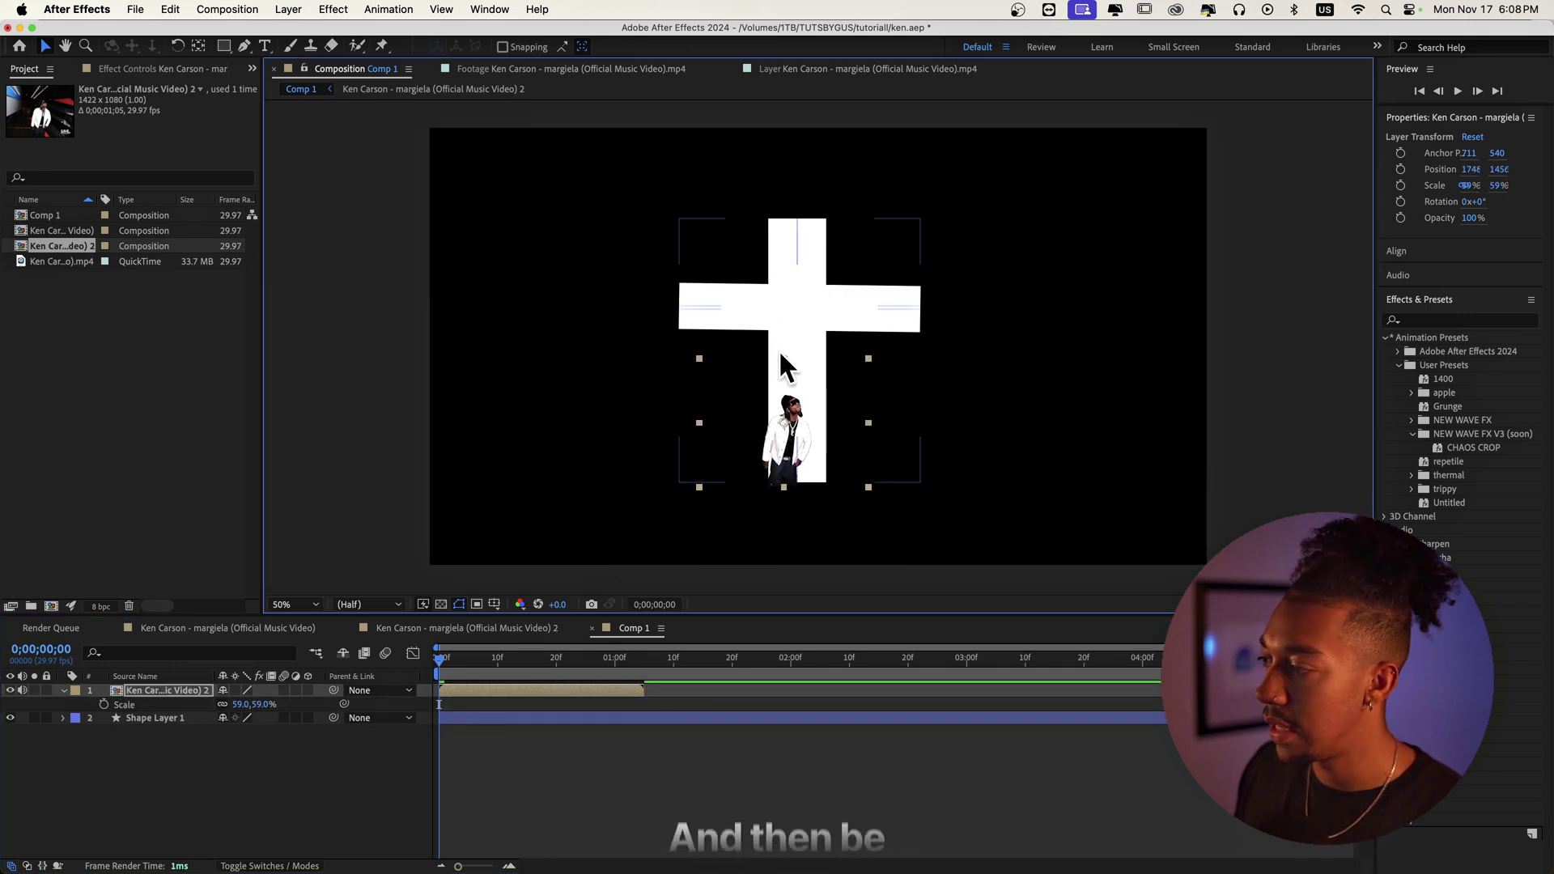
left_click(778, 343)
left_click(460, 693)
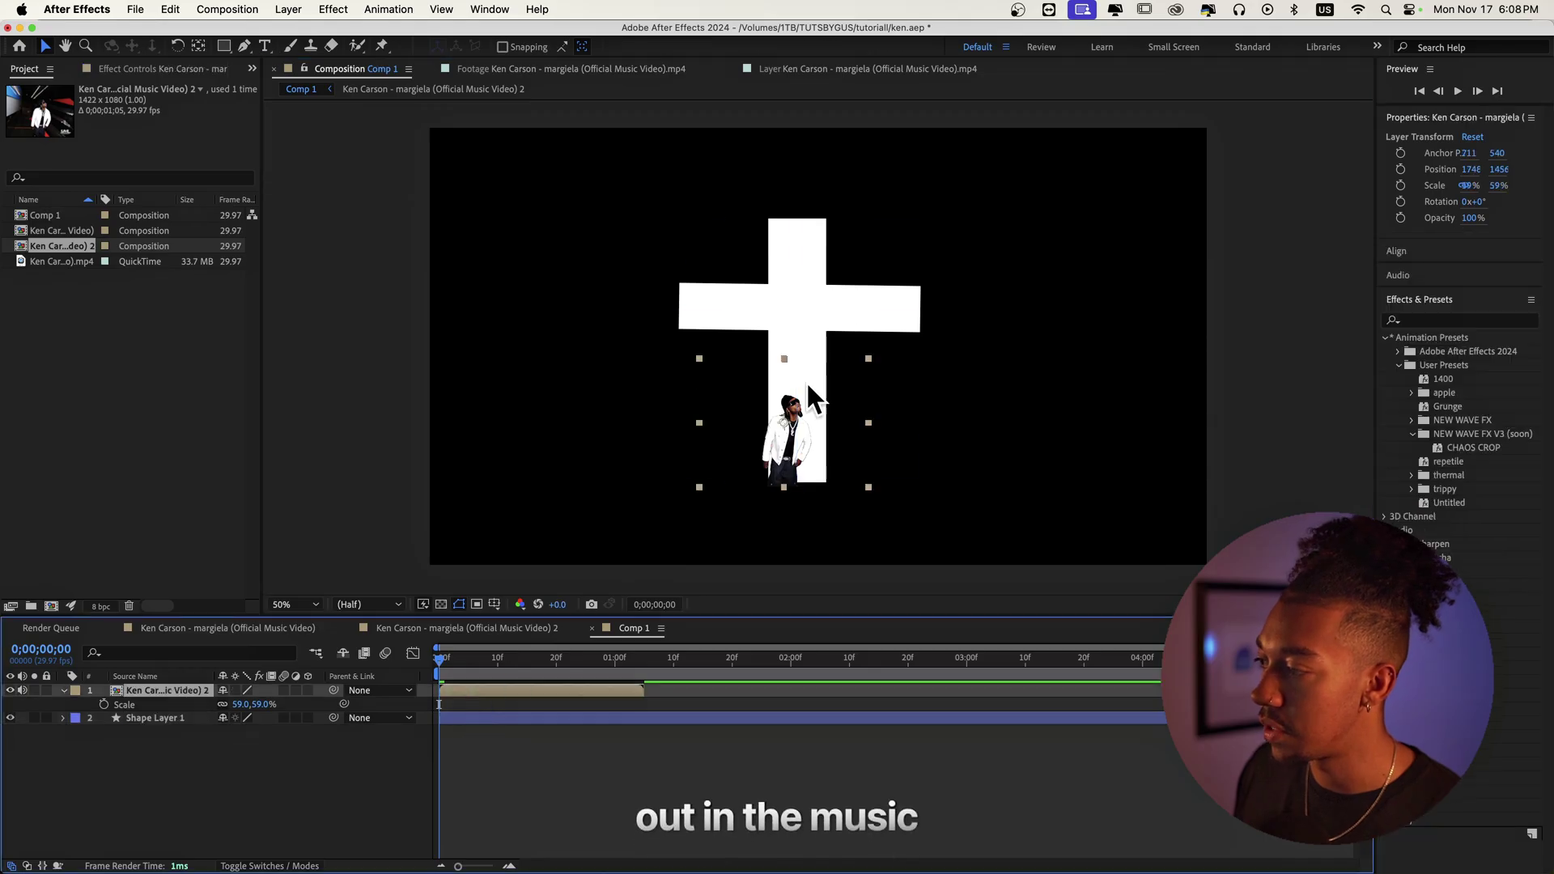
- Stretch the performer layer's height to 70.1%, reposition it at the stem's foot and preview its movement
left_click_drag(785, 357, 782, 328)
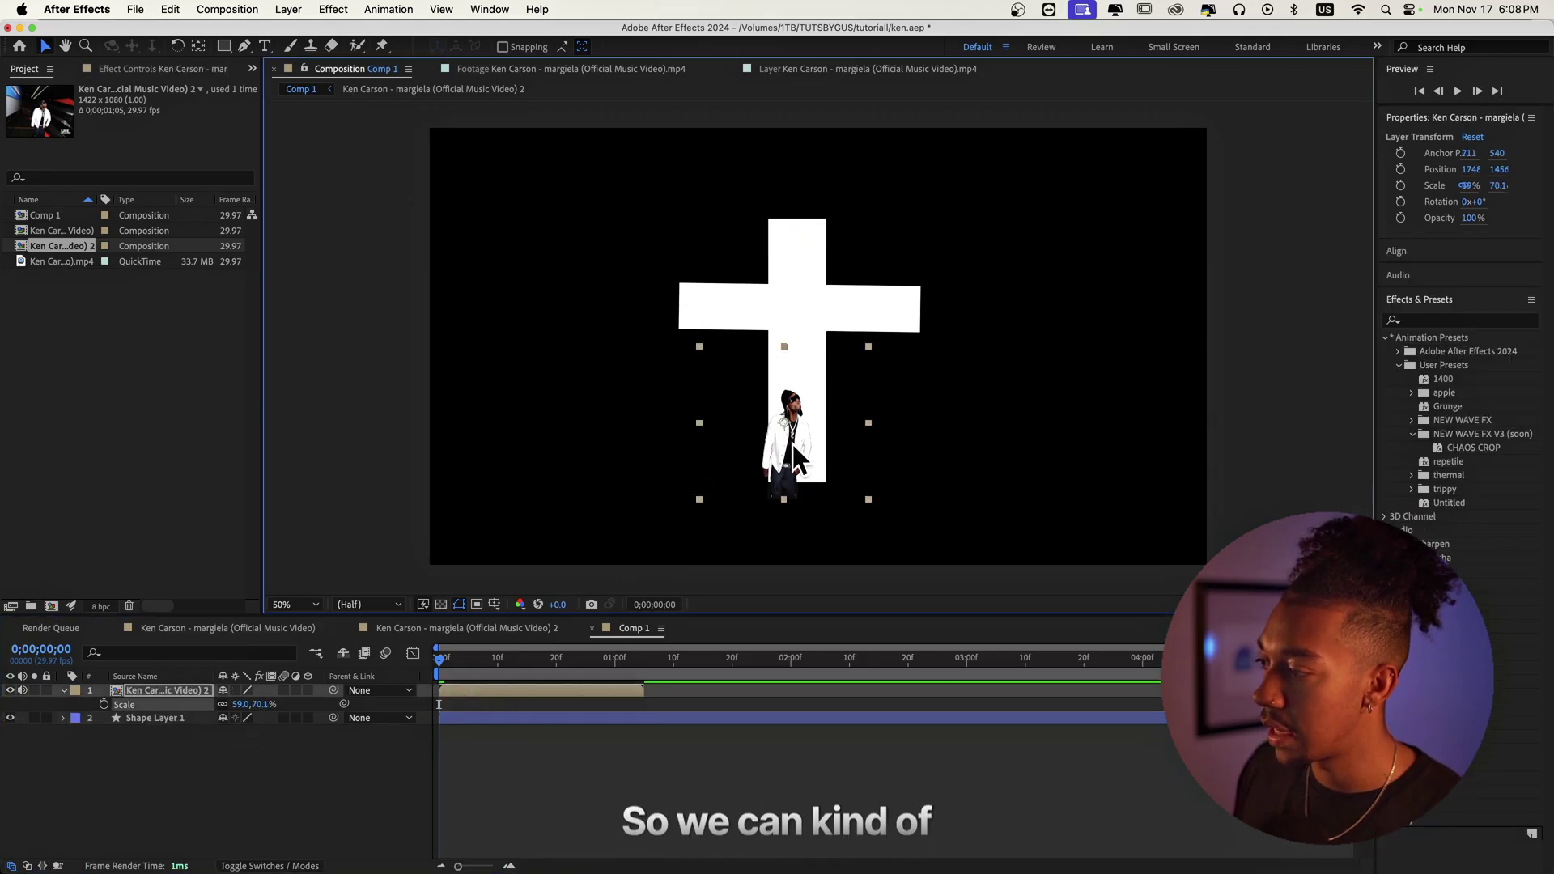
left_click_drag(787, 429, 783, 429)
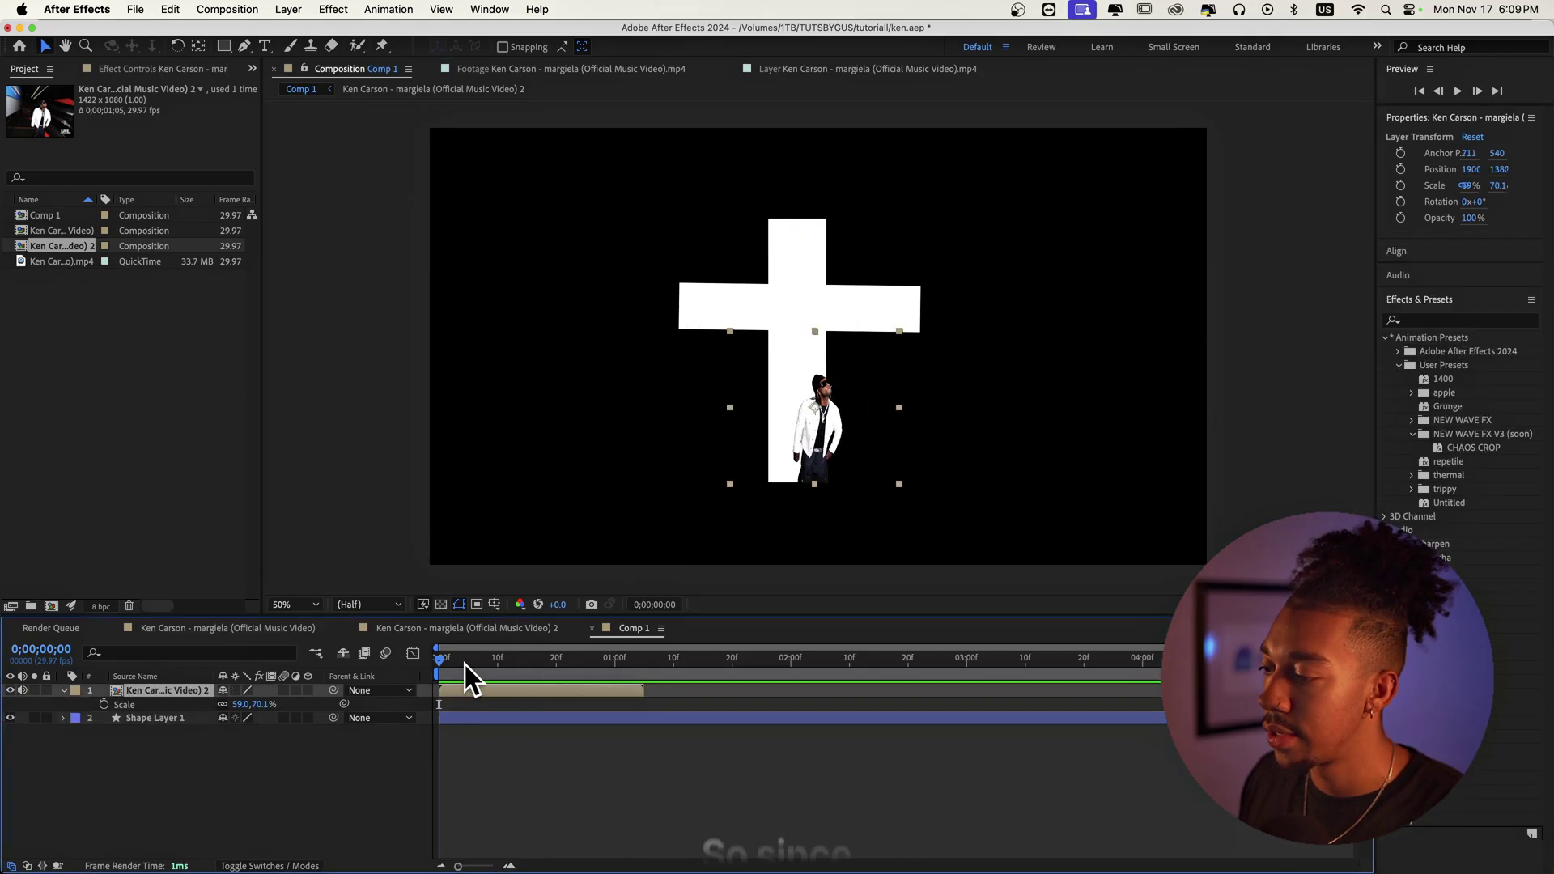
key("space")
key("space")
left_click_drag(485, 664, 423, 676)
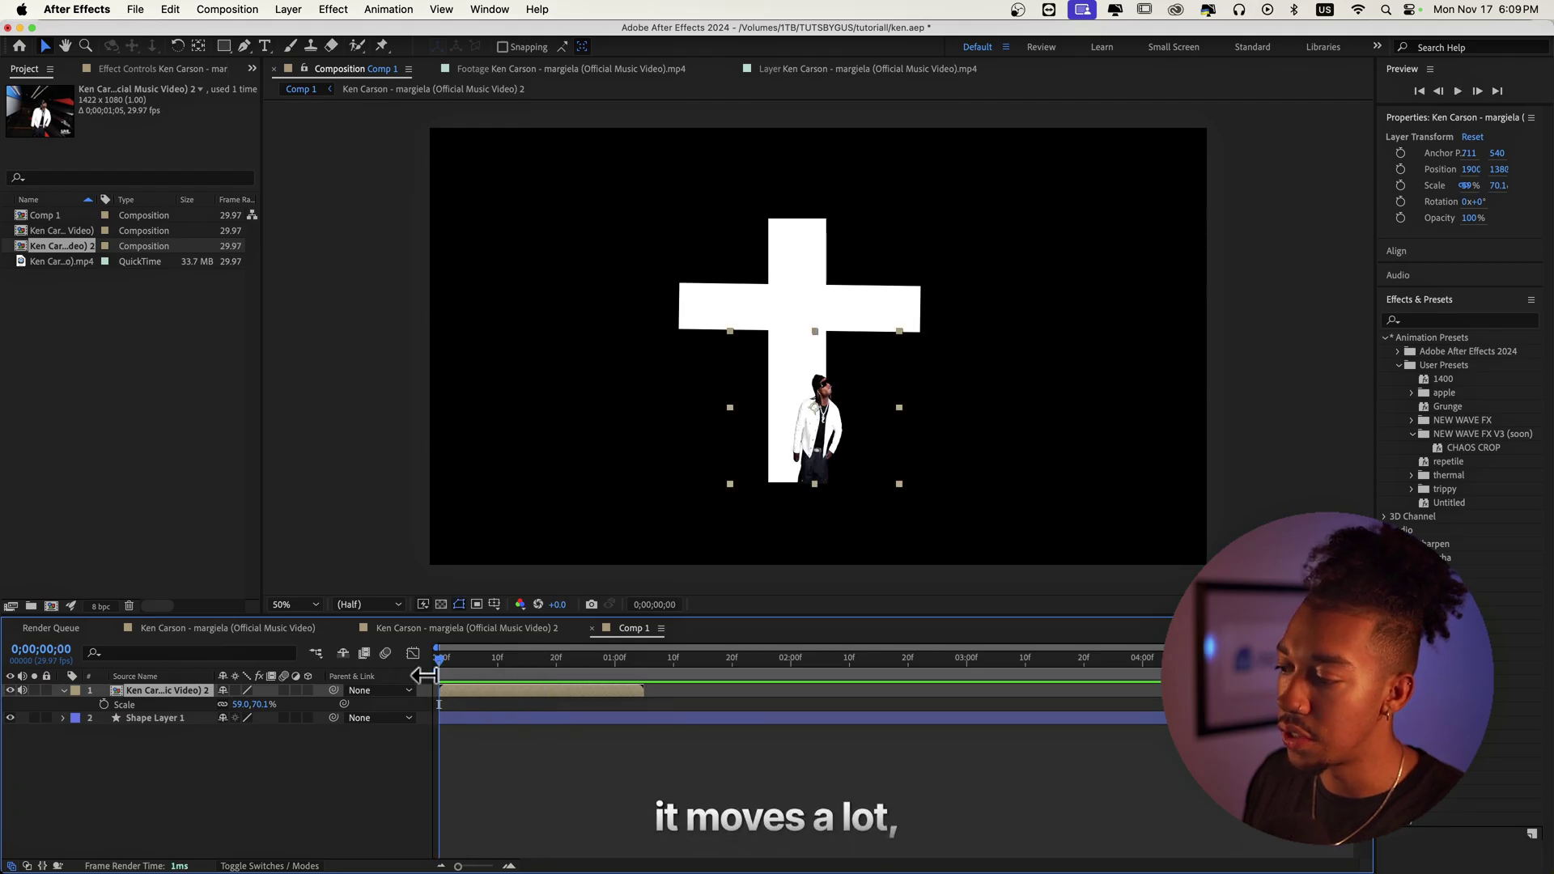
- Time-stretch the performer layer with a stretch factor of 170 and preview the slowed clip
right_click(450, 686)
mouse_move(516, 463)
left_click(716, 502)
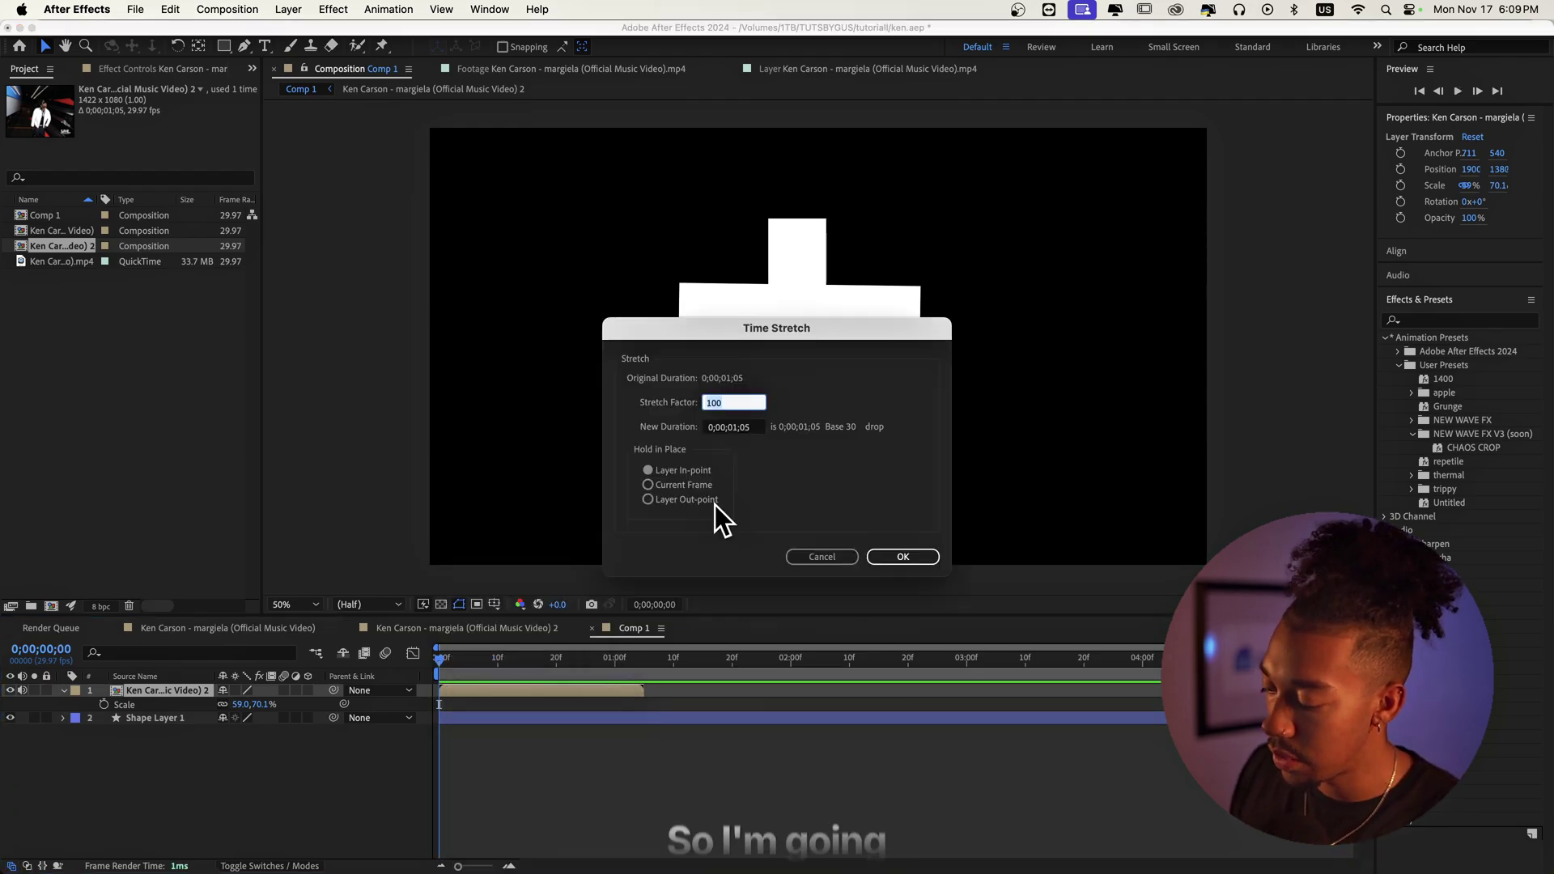
type("170")
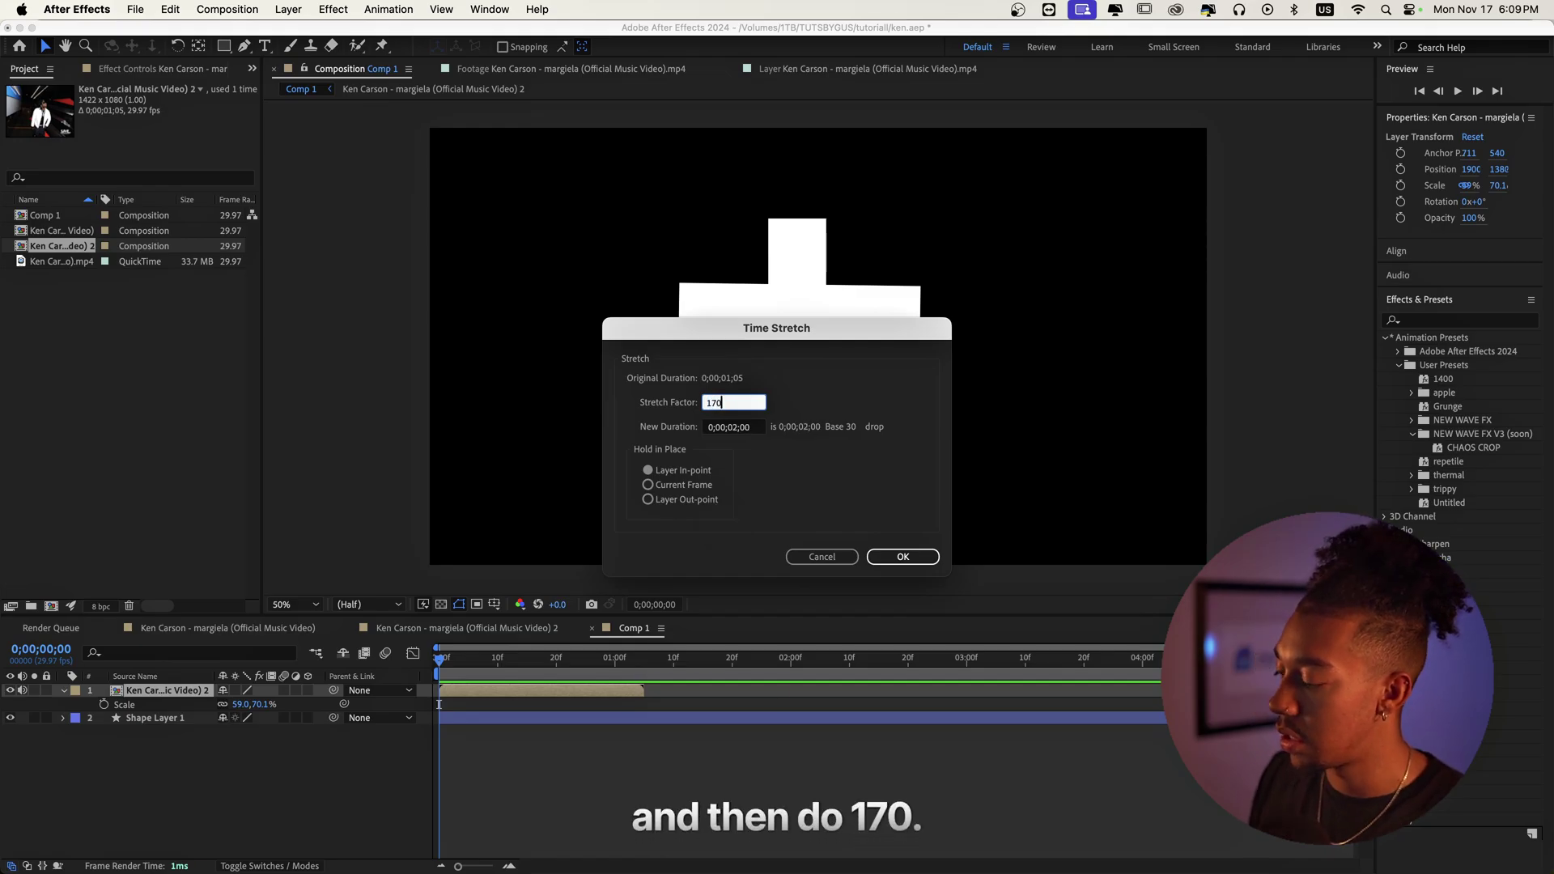
key("Return")
left_click_drag(486, 662, 395, 667)
key("space")
key("space")
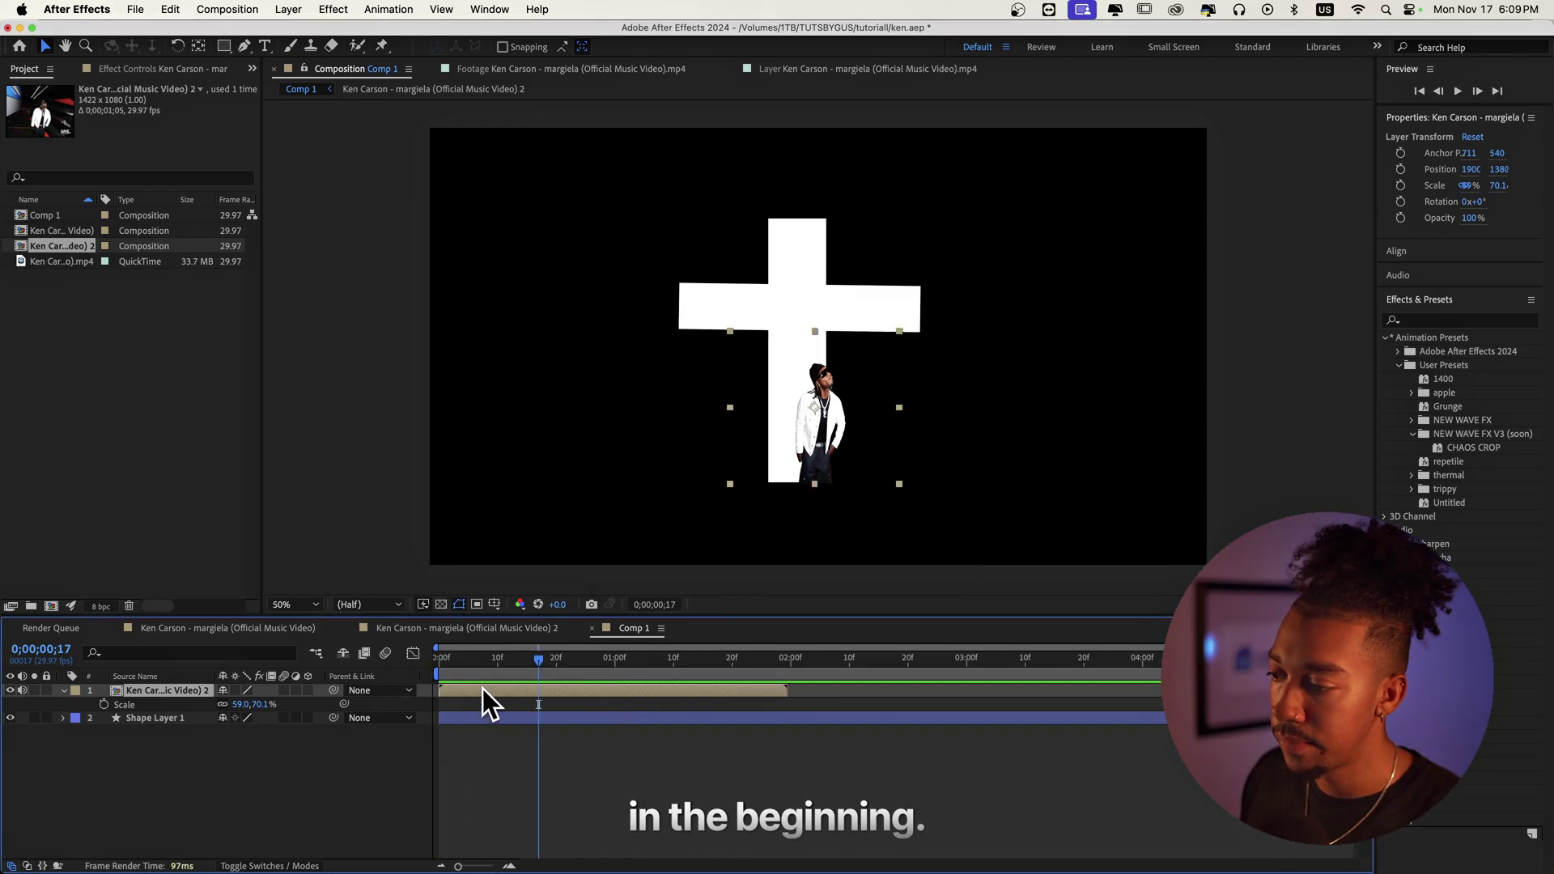
- Duplicate the performer layer six times and arrange the copies along the cross's stem in a lower and an upper group
key("ctrl+d")
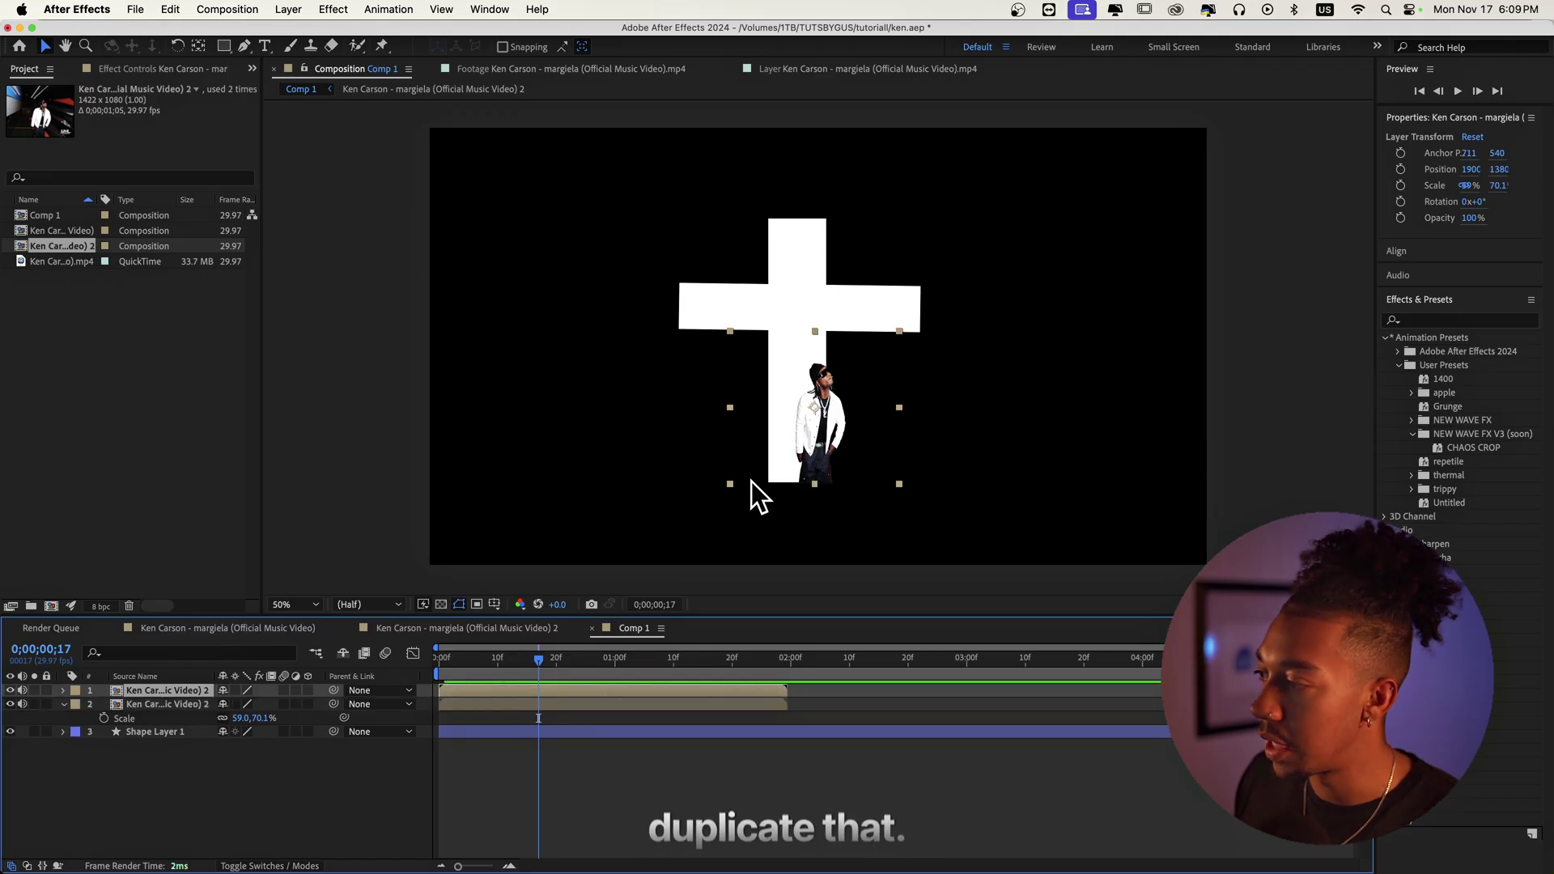
left_click_drag(805, 469, 799, 376)
key("ctrl+d")
key("ctrl+d")
key("ctrl+d")
key("ctrl+d")
key("ctrl+d")
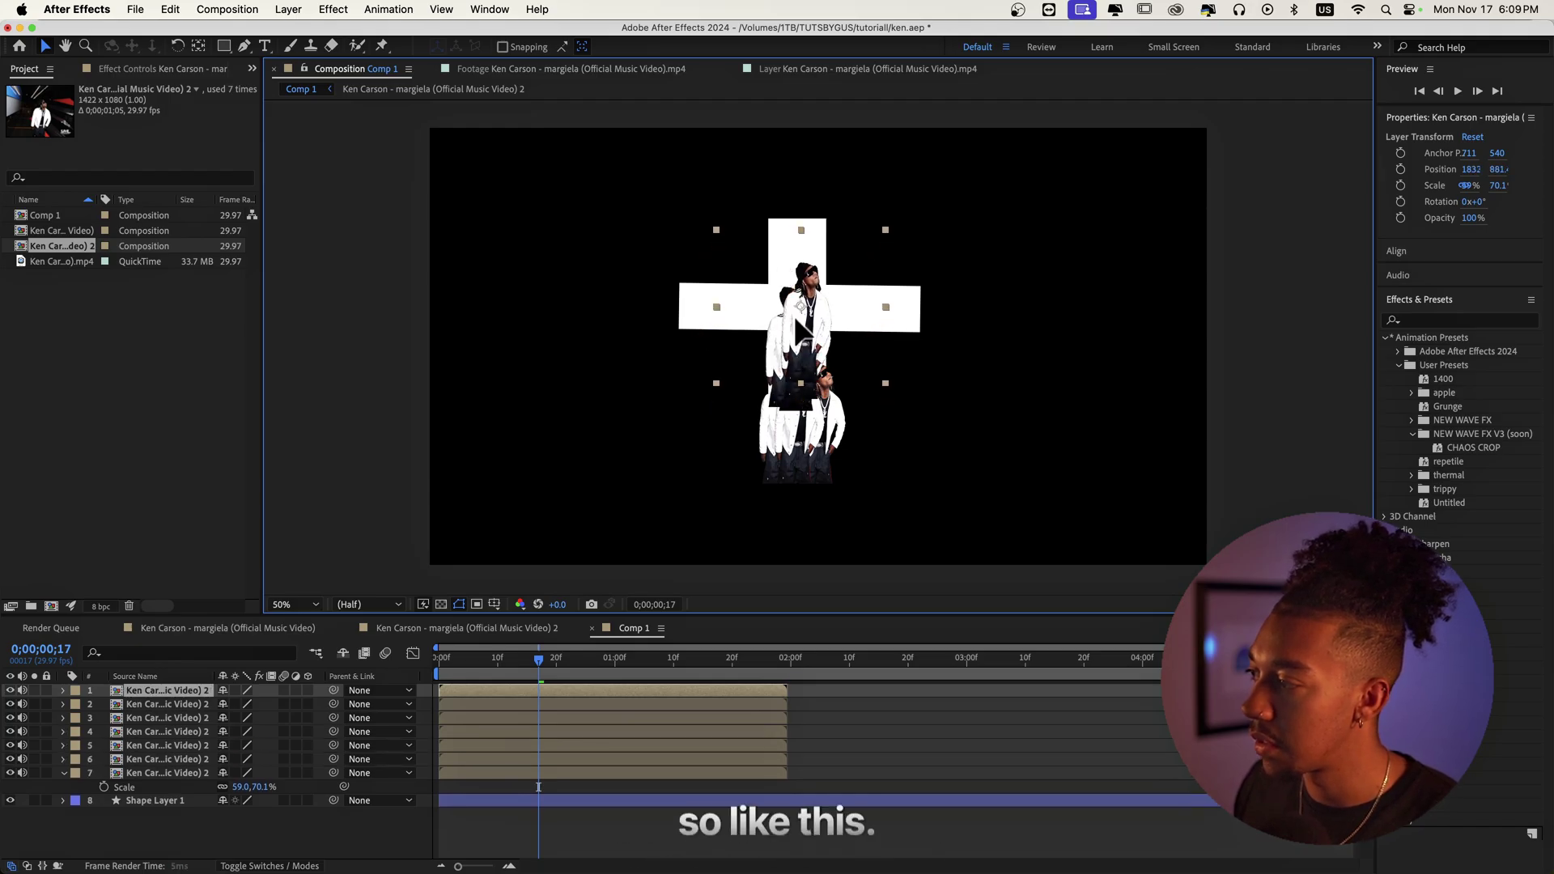
- Move the uppermost performer copy towards the top of the cross and reorder the performer layers in the stack
left_click_drag(795, 317, 803, 271)
left_click(153, 689)
left_click(153, 732, "shift")
left_click_drag(153, 731, 196, 777)
- Duplicate the performer at the cross's top, fit the copies side by side with heights stretched to 85.7%, and make another copy
left_click(818, 270)
key("super+d")
left_click_drag(818, 271, 787, 270)
left_click_drag(778, 184, 779, 166)
left_click_drag(790, 258, 782, 261)
key("super+d")
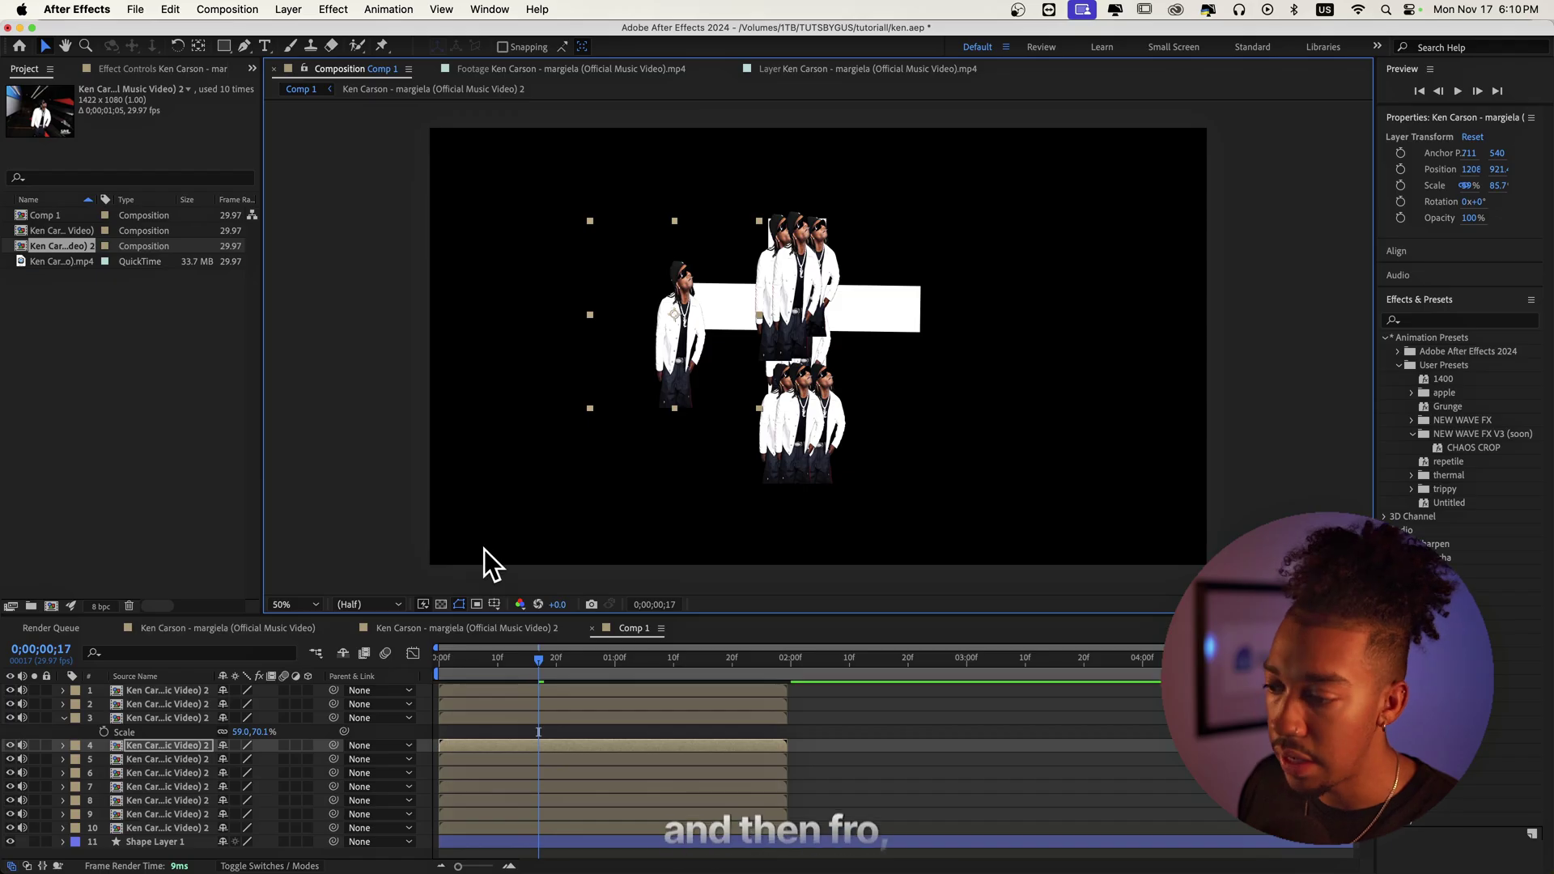
- Rotate the performer copy on the cross's left arm to -93° and move the upper central copy's layer lower in the stack
key("r")
left_click_drag(236, 762, 178, 778)
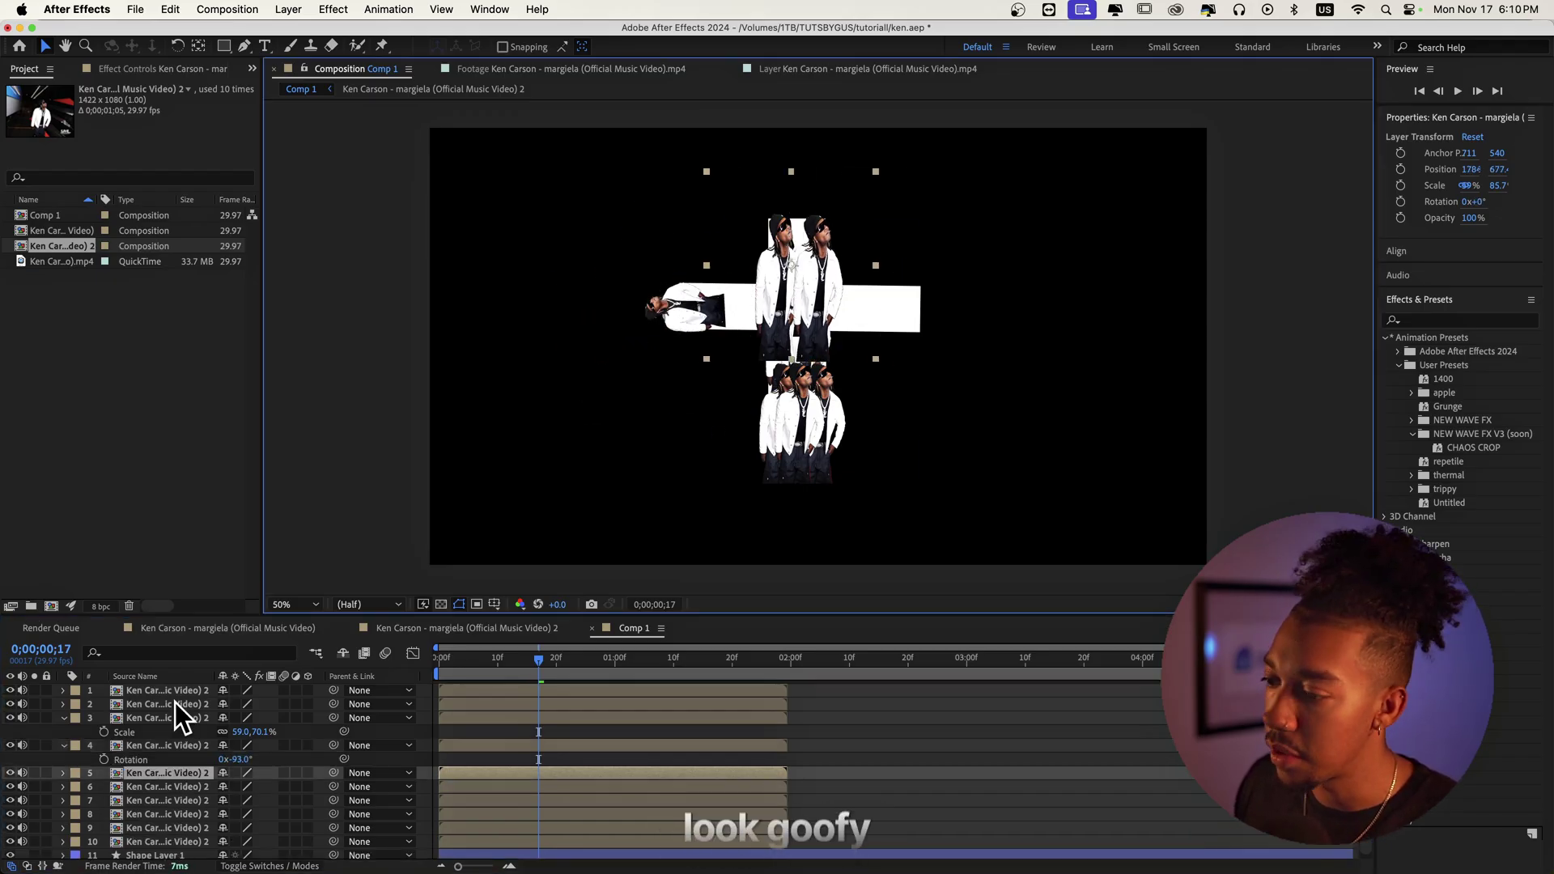
left_click(162, 773)
left_click_drag(149, 770, 151, 860)
- Fit the rotated performer on the cross's left arm, move its layer lower in the stack and duplicate the rotated copies
left_click_drag(677, 304, 644, 314)
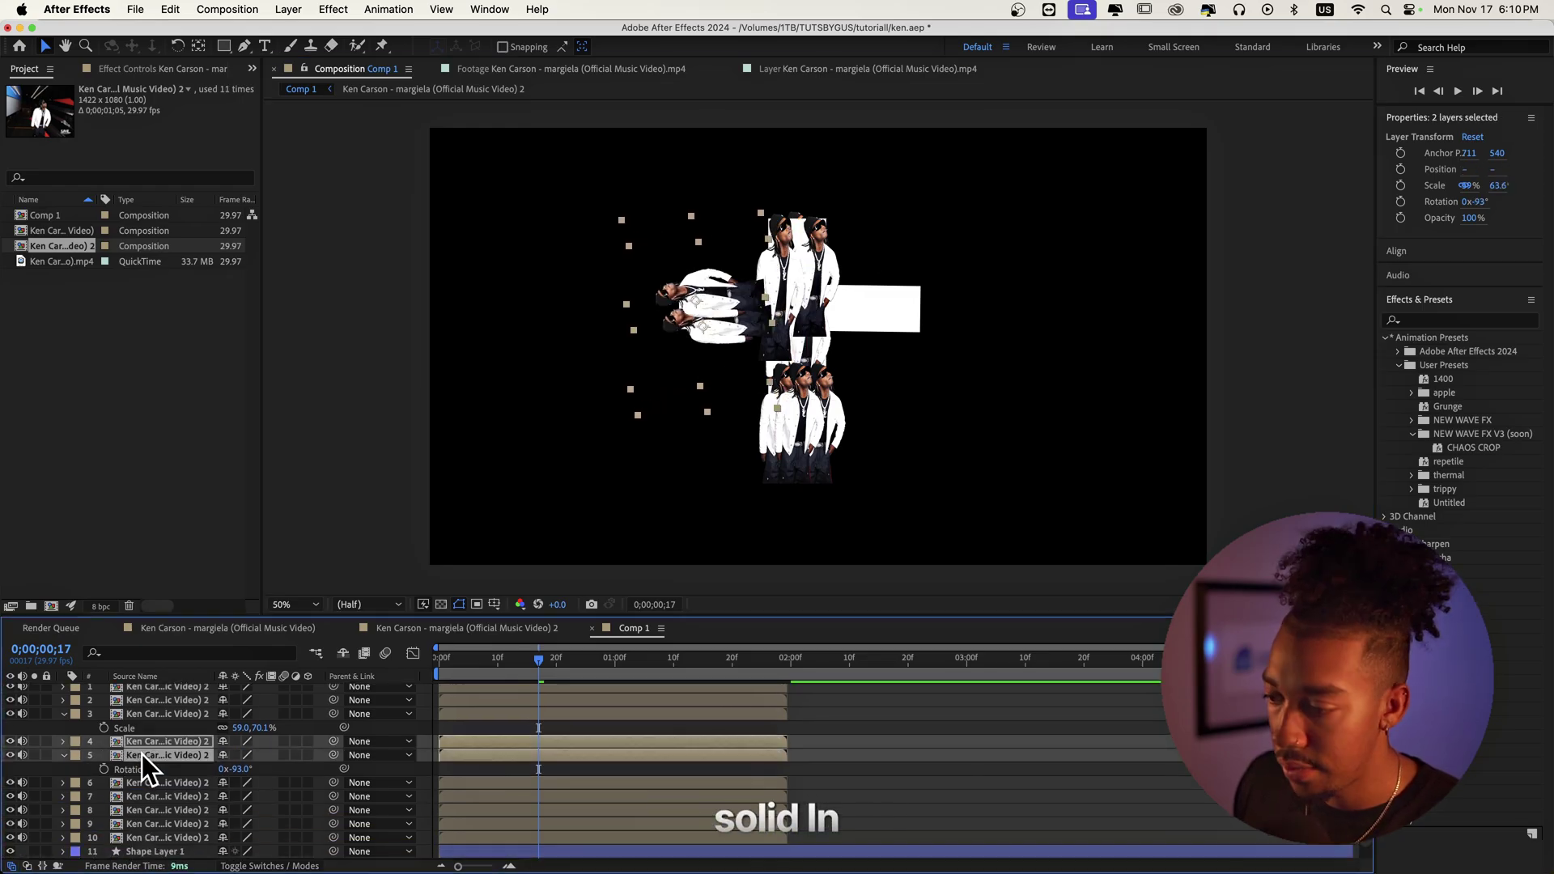
left_click_drag(142, 758, 157, 848)
key("cmd+d")
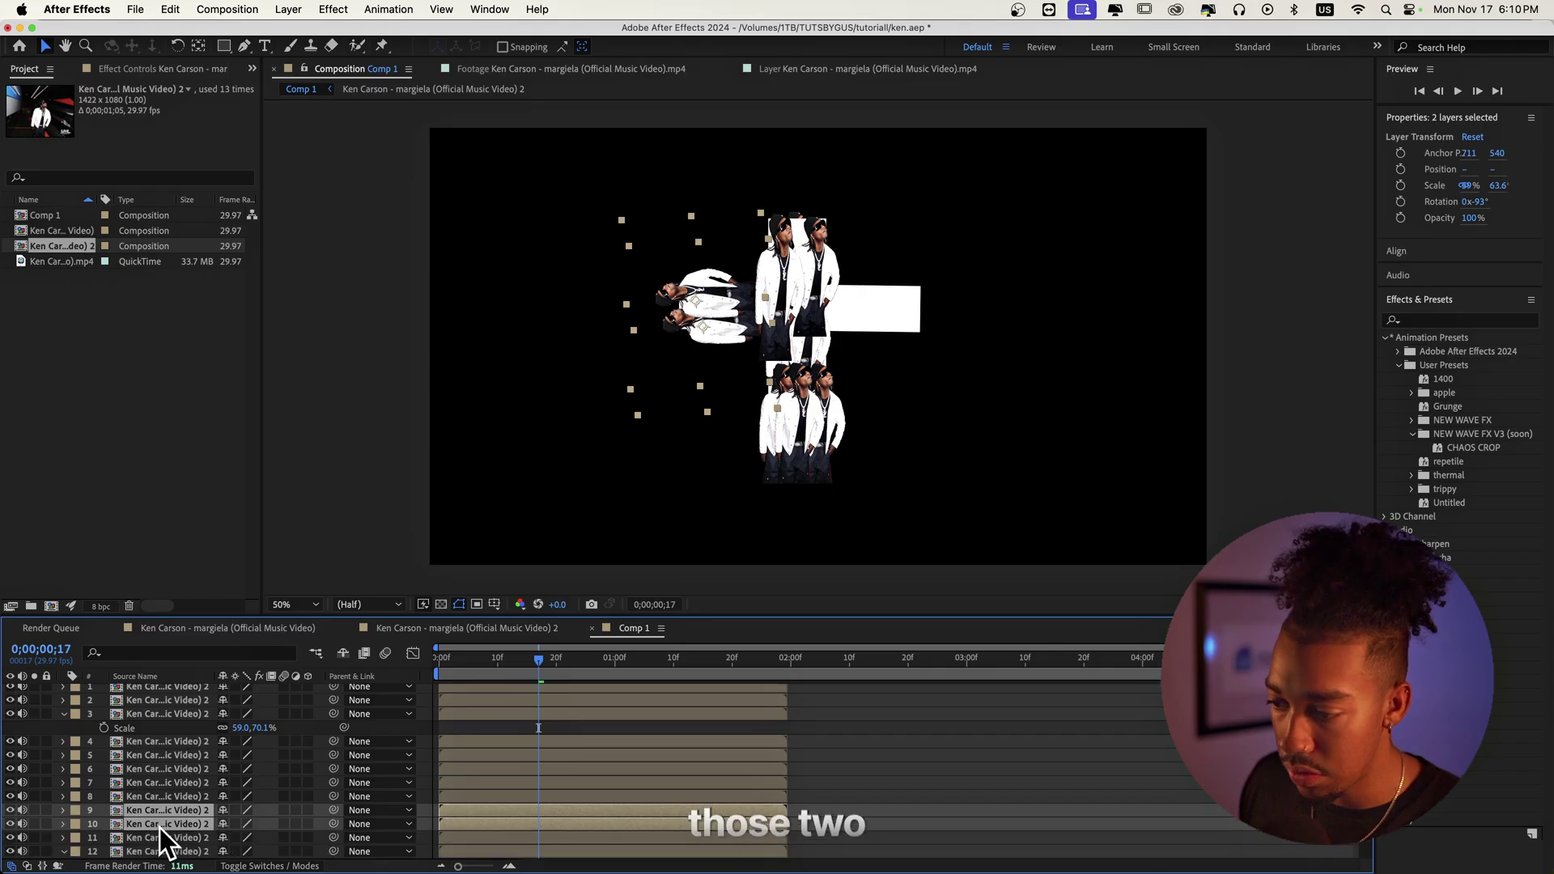
- Rotate the two duplicated performer layers to +90° and fit them onto the cross's right arm
key("r")
left_click_drag(236, 783, 397, 789)
left_click_drag(684, 339, 860, 317)
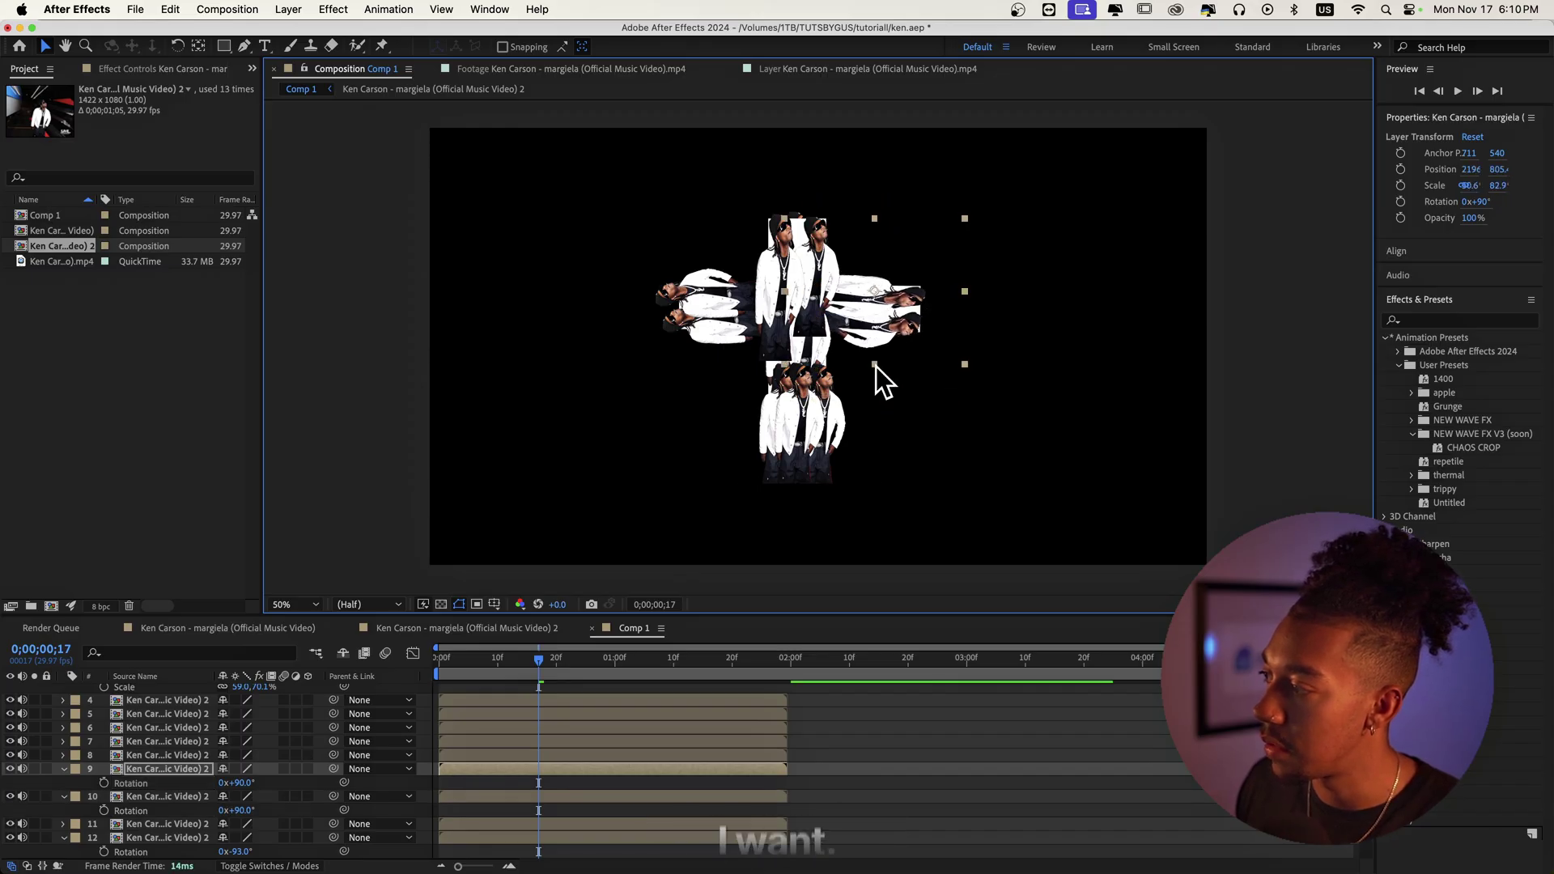
left_click_drag(876, 367, 878, 365)
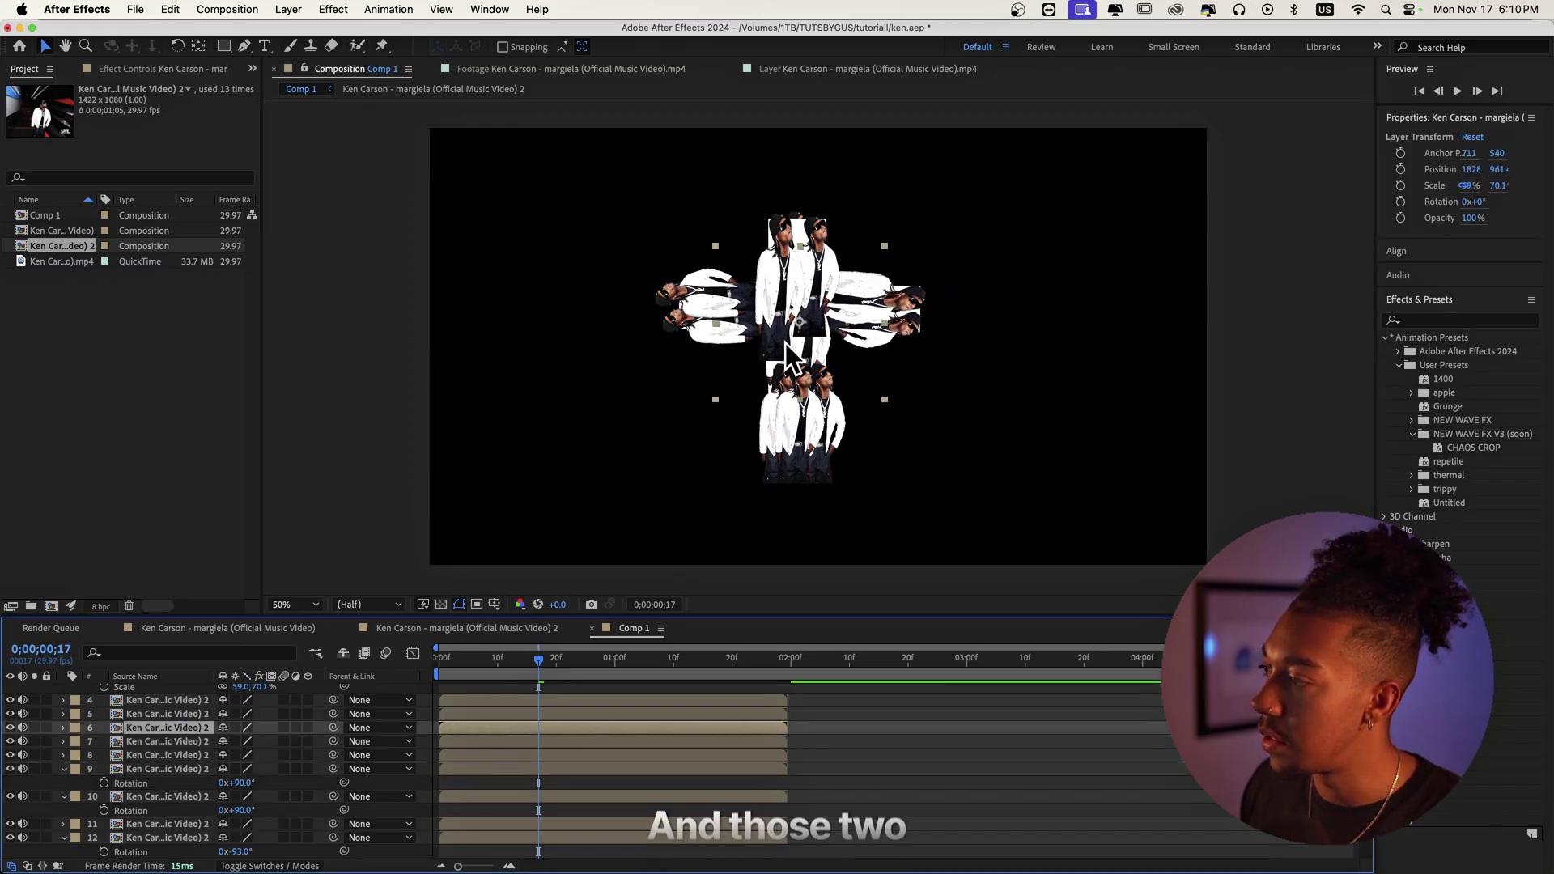
- Move the layer of a central performer copy lower in the stack and deselect everything
left_click(801, 336)
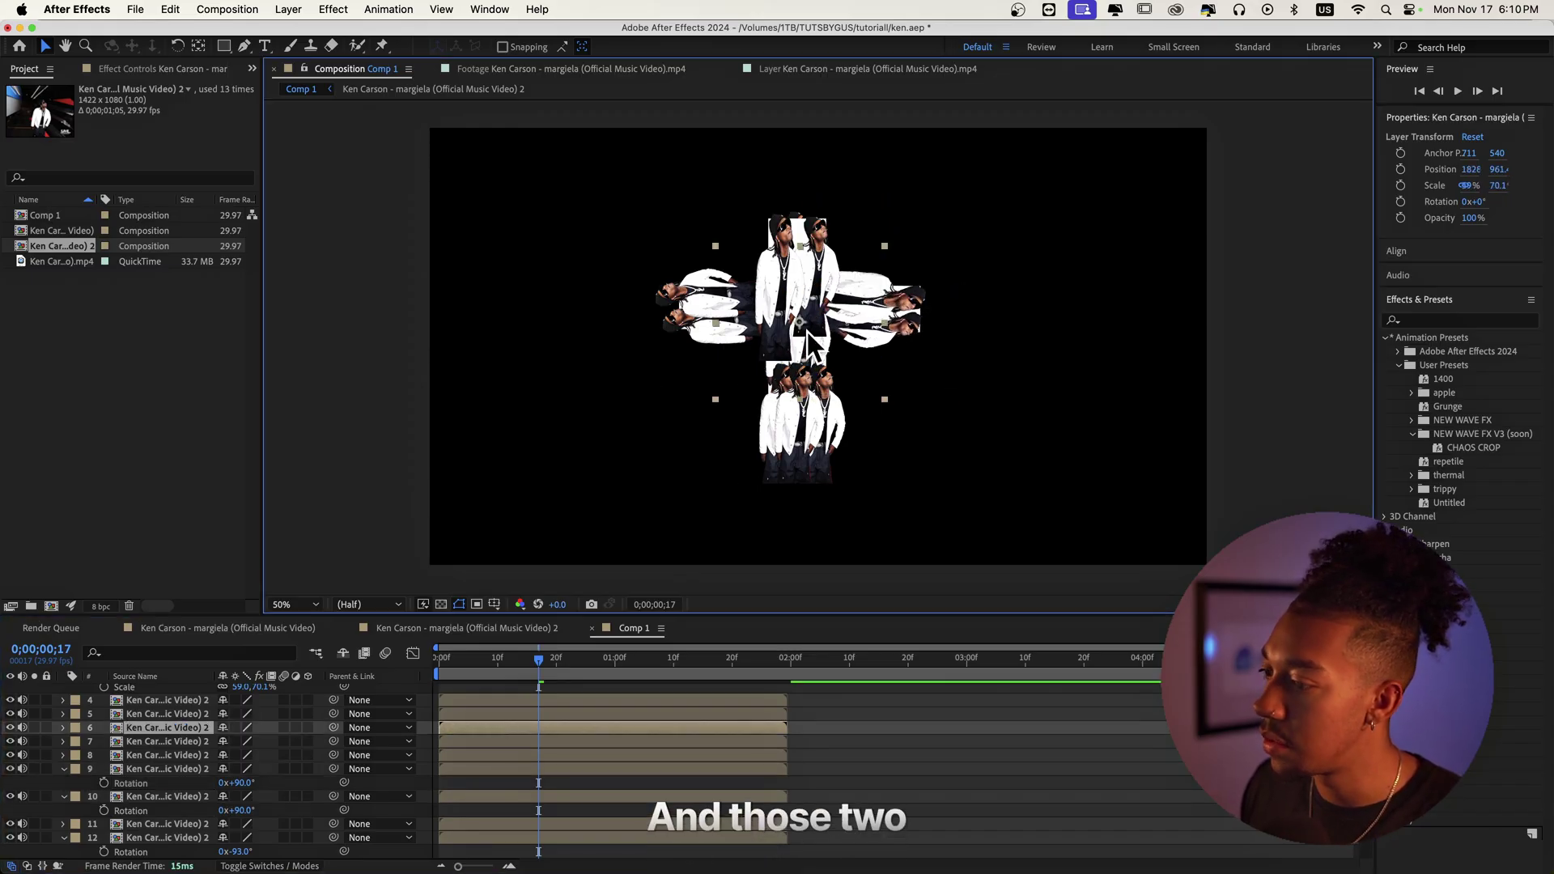
left_click(153, 713, "shift")
left_click_drag(161, 712, 160, 790)
left_click(963, 742)
scroll(784, 398, "down", 2)
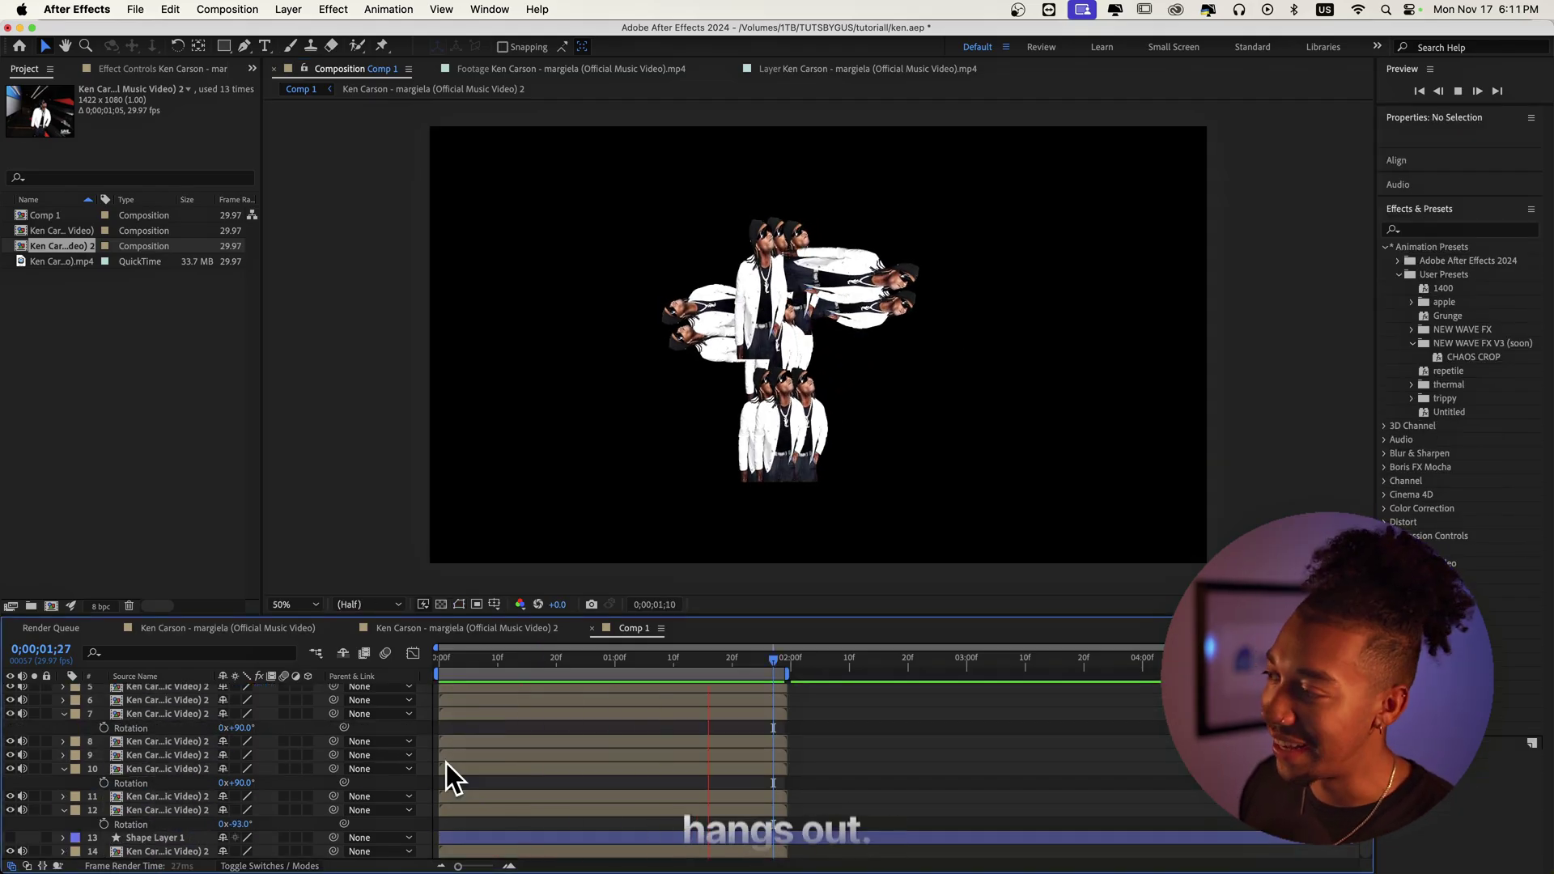
- Nudge the performer copies on the cross's right arm into alignment and play the composition from the start
left_click(881, 322)
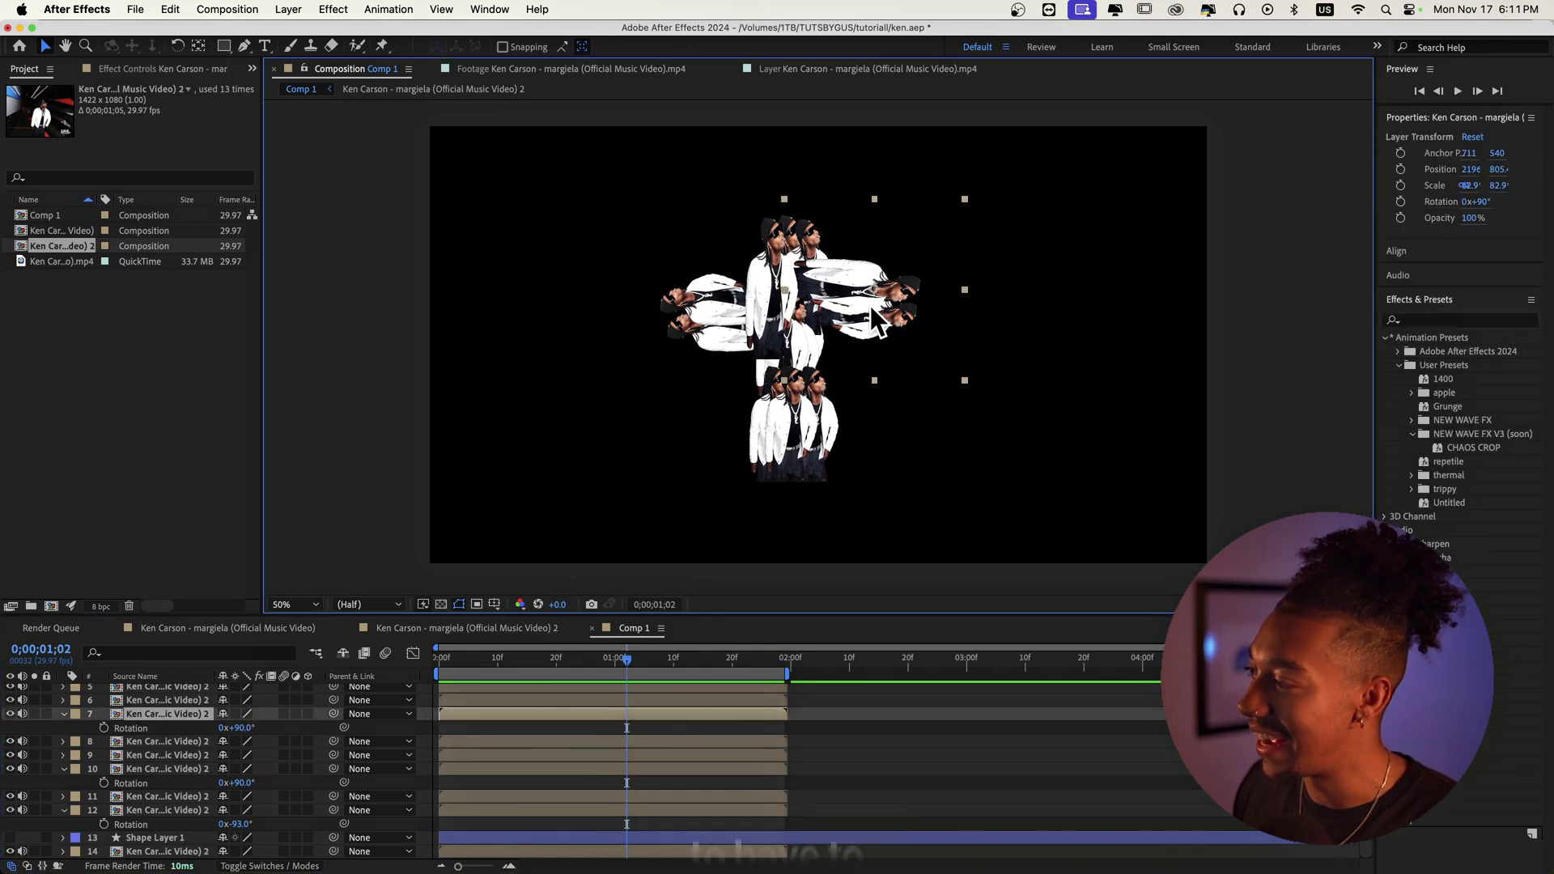
left_click_drag(873, 314, 872, 304)
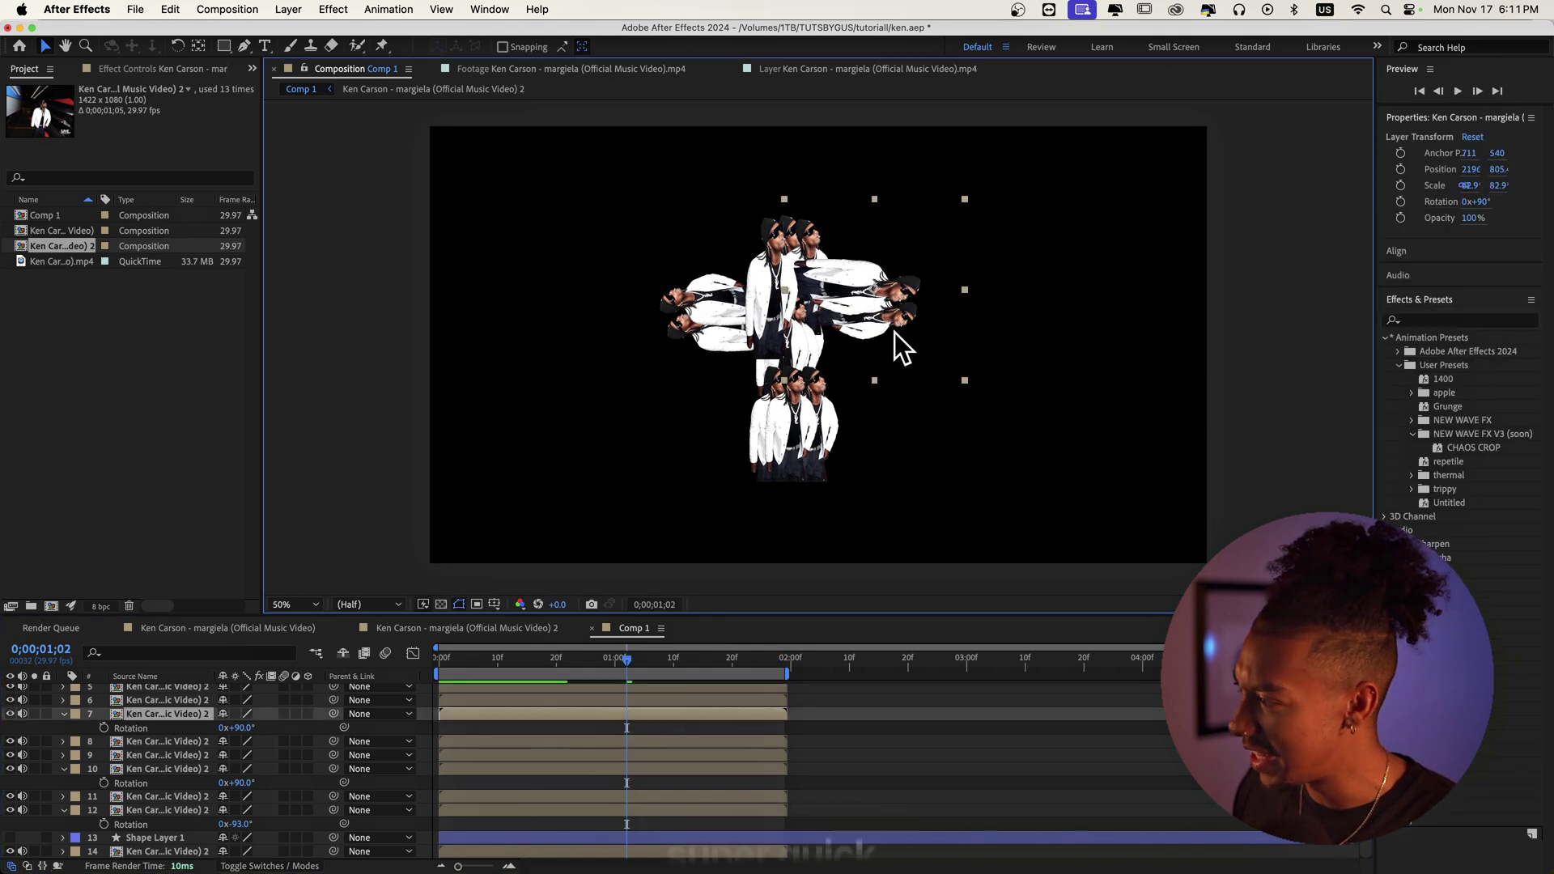
left_click(907, 389, "shift")
left_click_drag(626, 660, 426, 673)
key("space")
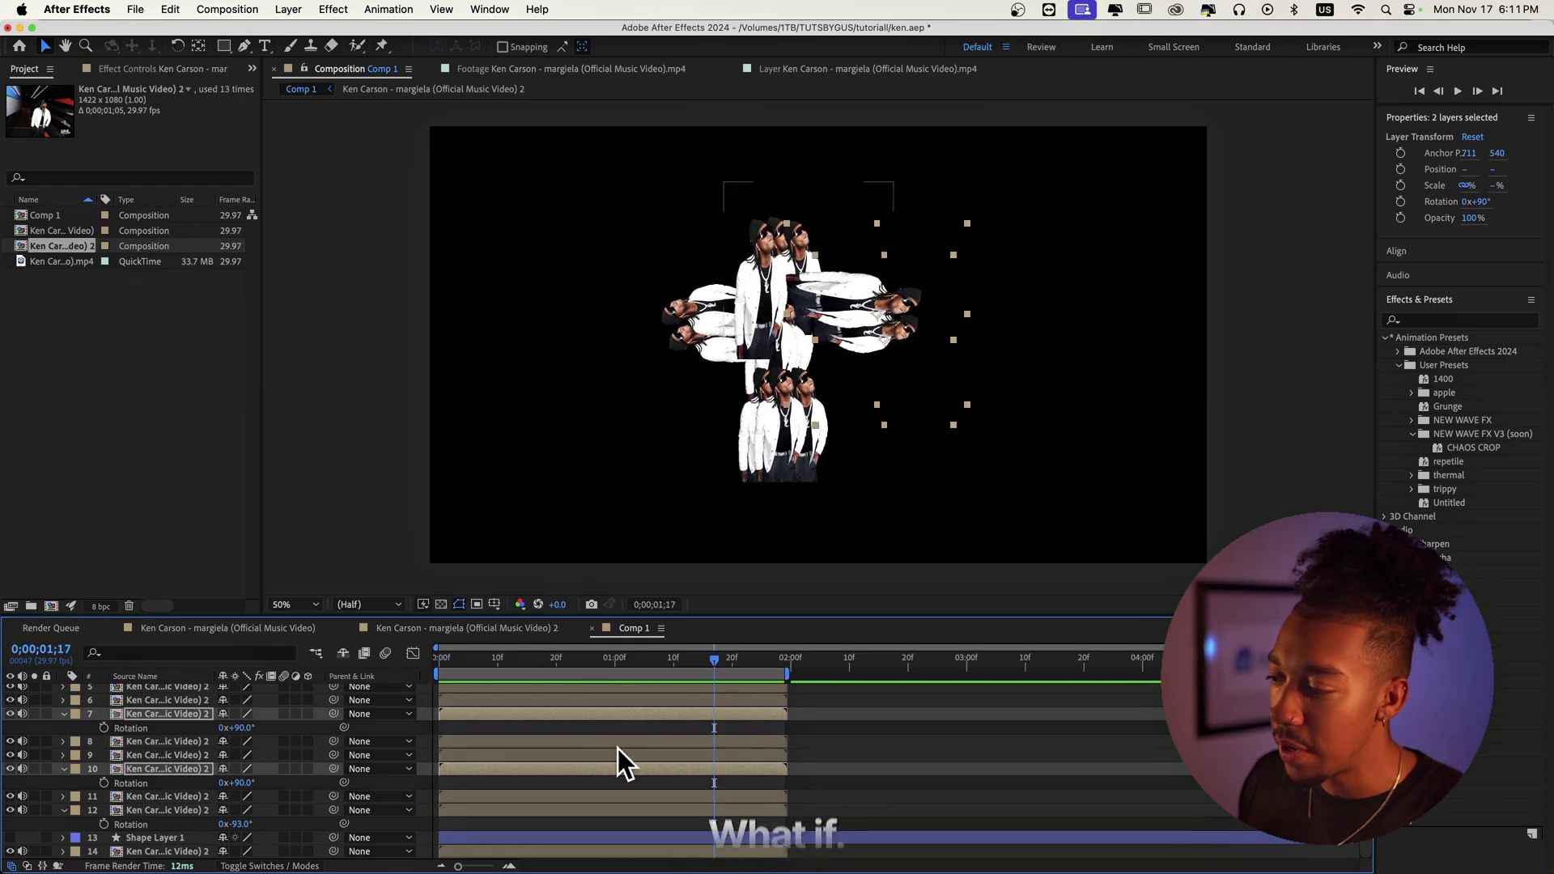
- Switch to Safari, capture a screenshot of the black cross image preview, and add it as the top layer in Comp 1
left_click(532, 823)
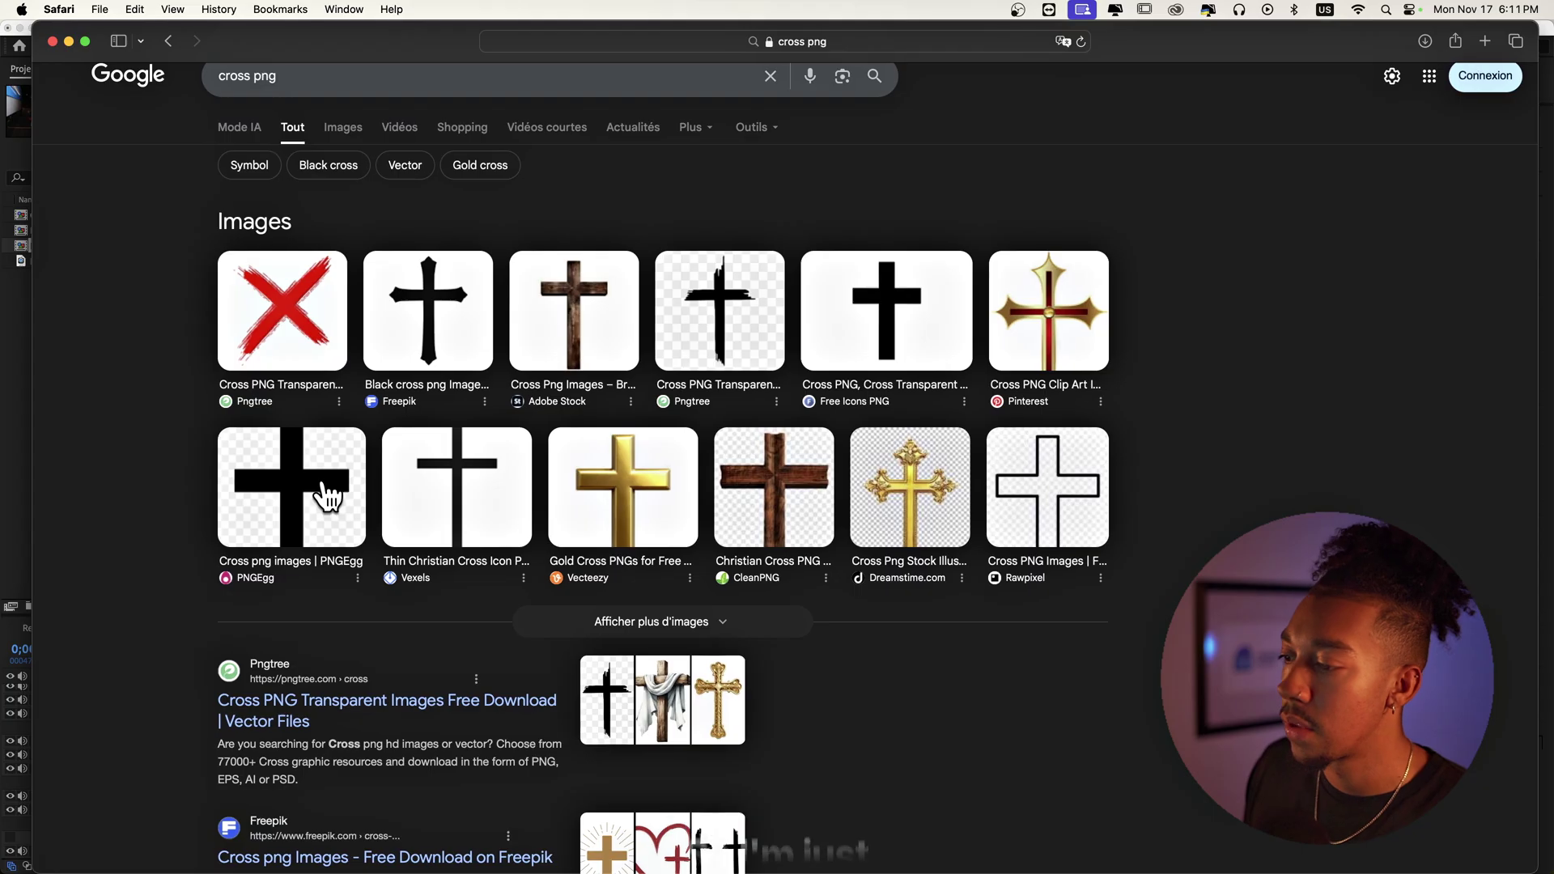
left_click(351, 496)
key("super+shift+4")
left_click_drag(1199, 226, 1425, 505)
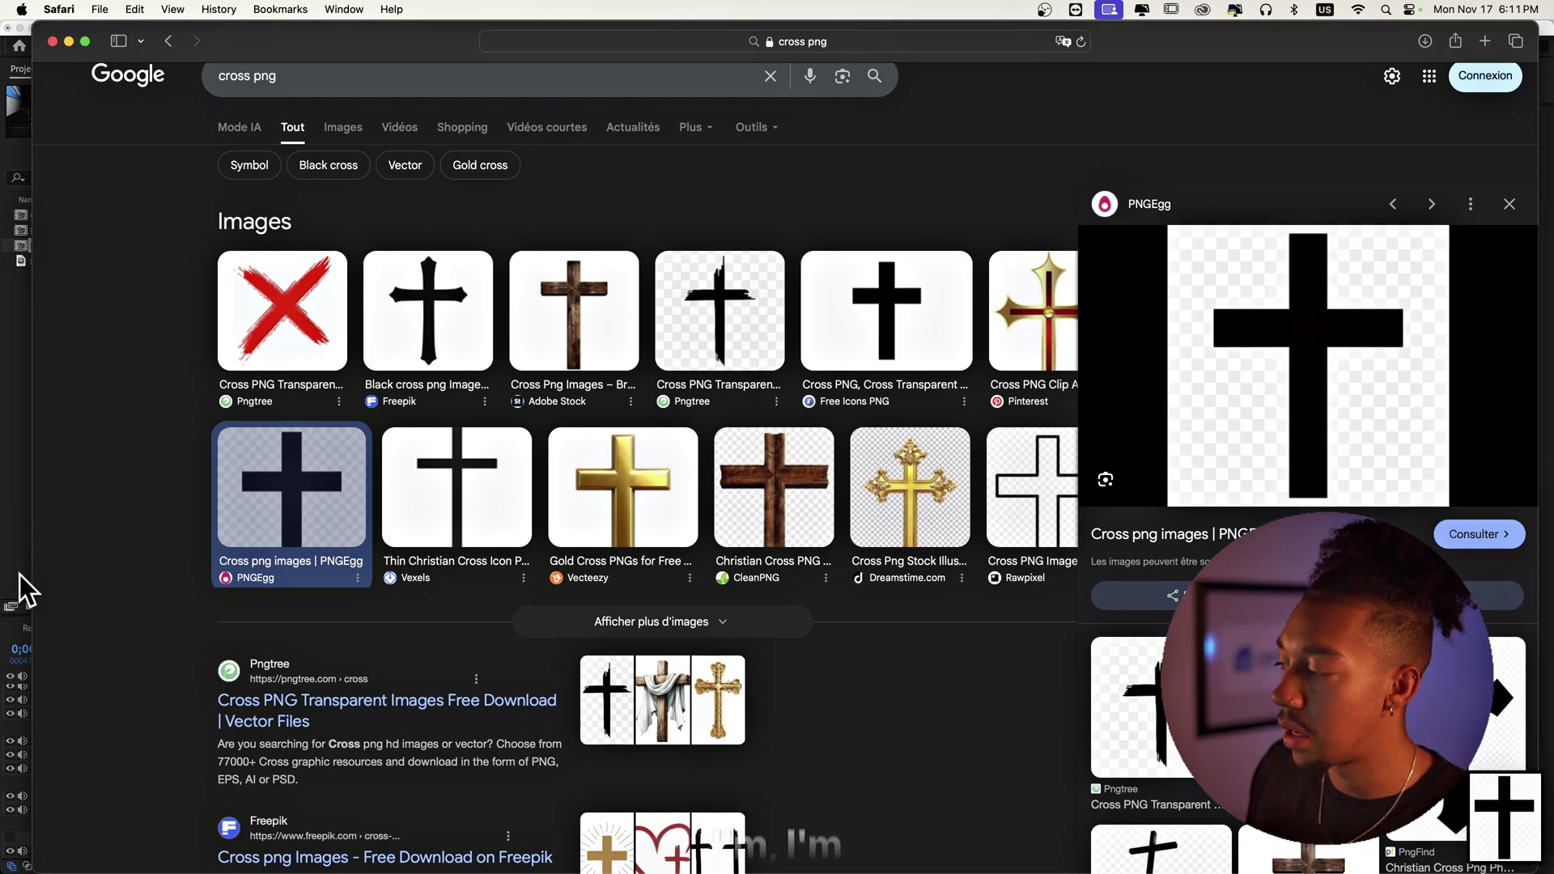
left_click(25, 601)
left_click_drag(1534, 826, 608, 712)
- Scale the cross screenshot to about 267% wide by 244% high and position it over the performer arrangement
key("s")
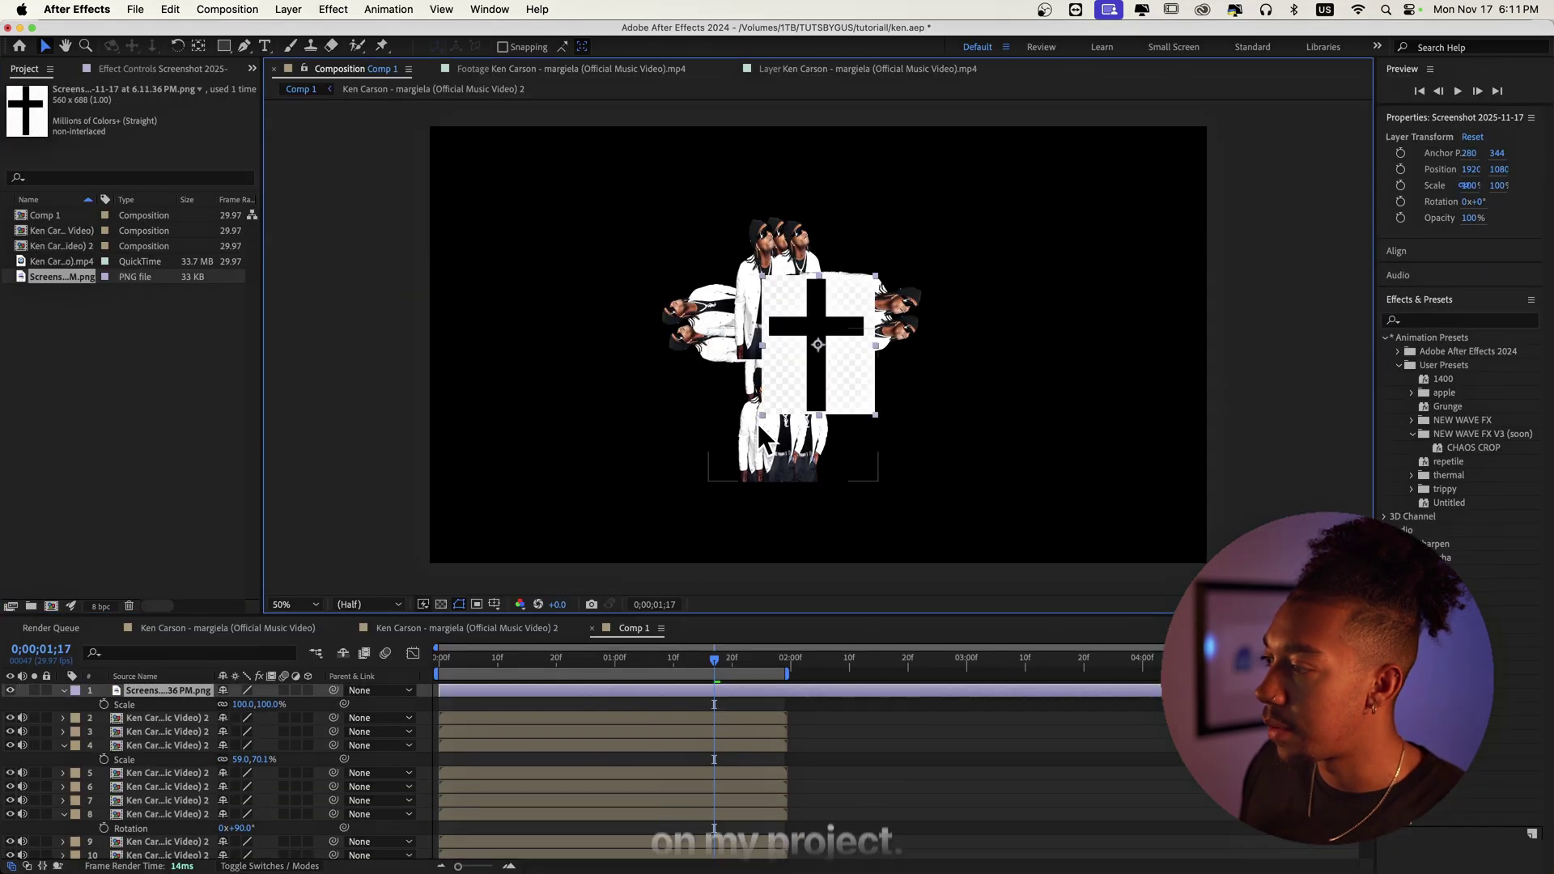
left_click_drag(239, 707, 374, 709)
mouse_move(850, 406)
left_mouse_down()
mouse_move(831, 422)
mouse_move(821, 404)
left_mouse_up()
left_click_drag(931, 351, 941, 352)
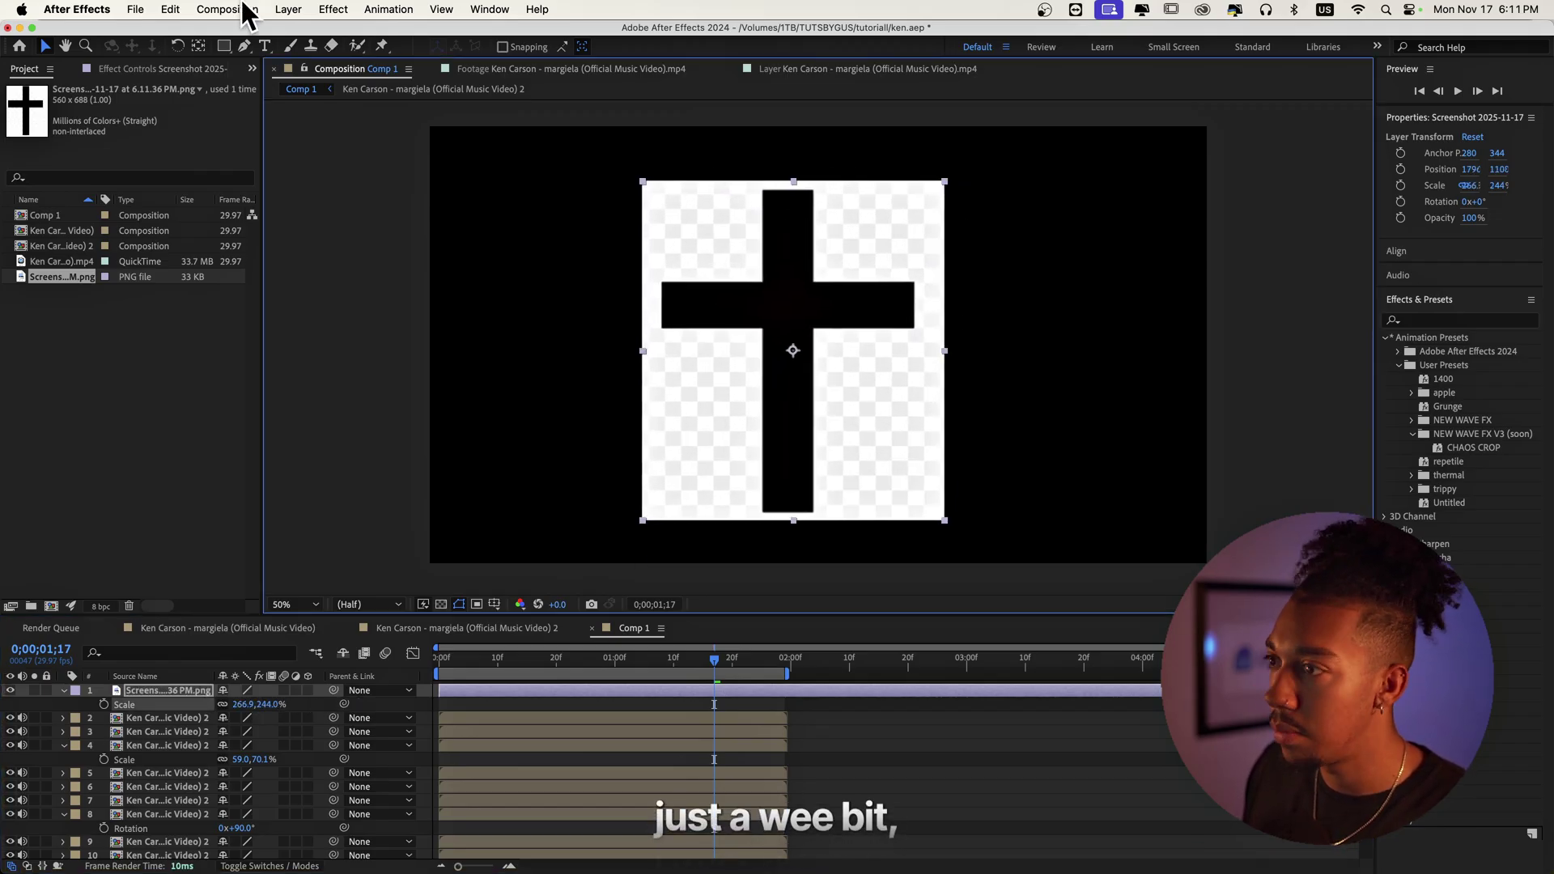
- Draw a rectangular mask around the vertical bar of the cross screenshot and invert it
key("q")
left_click_drag(762, 189, 810, 509)
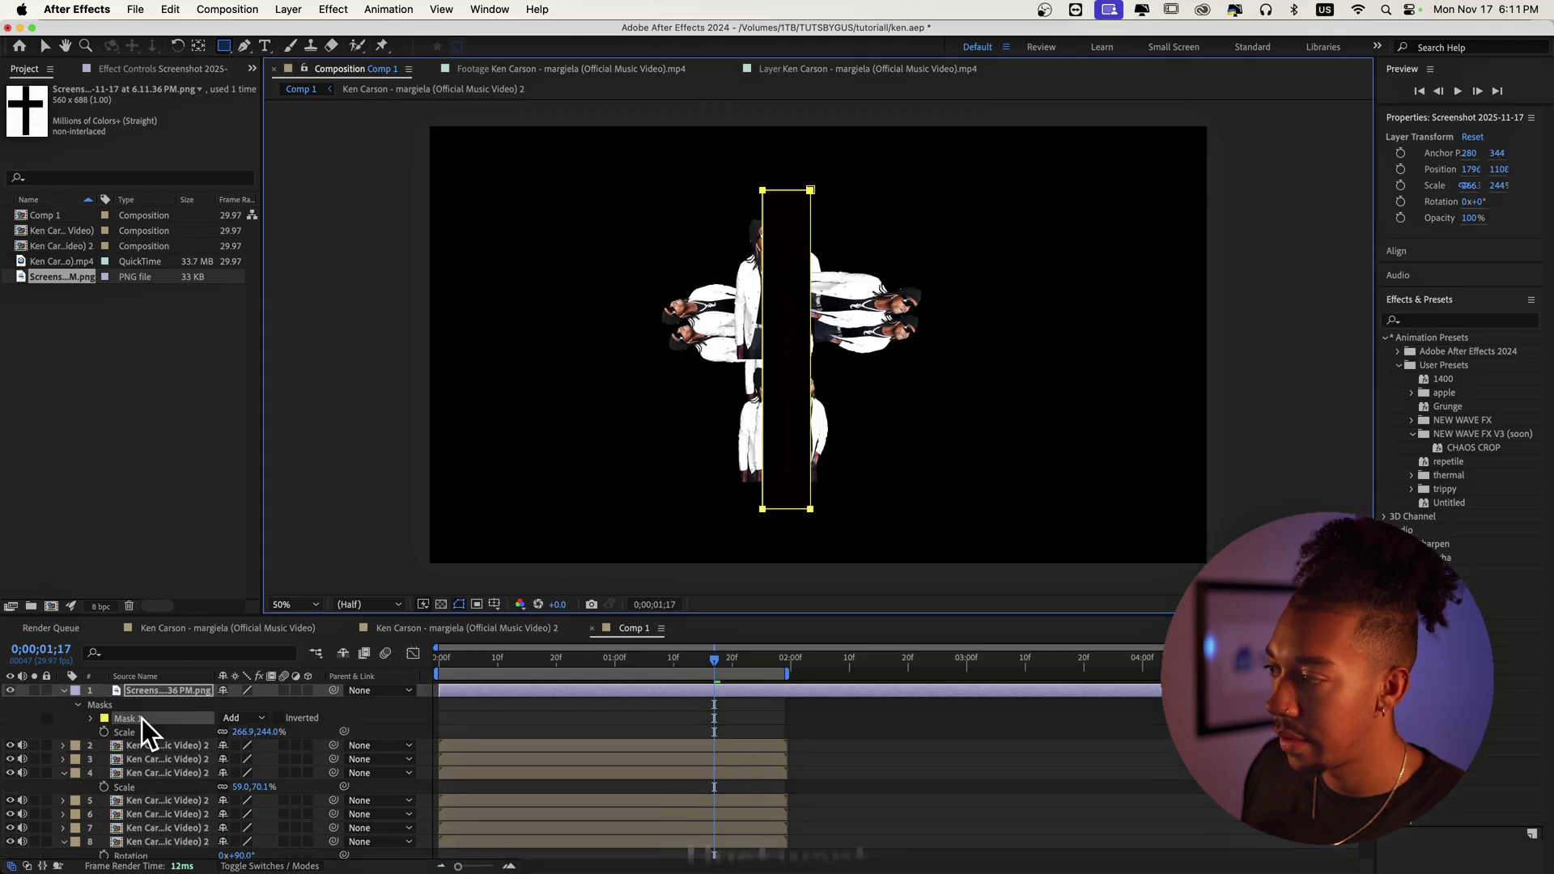
left_click(279, 718)
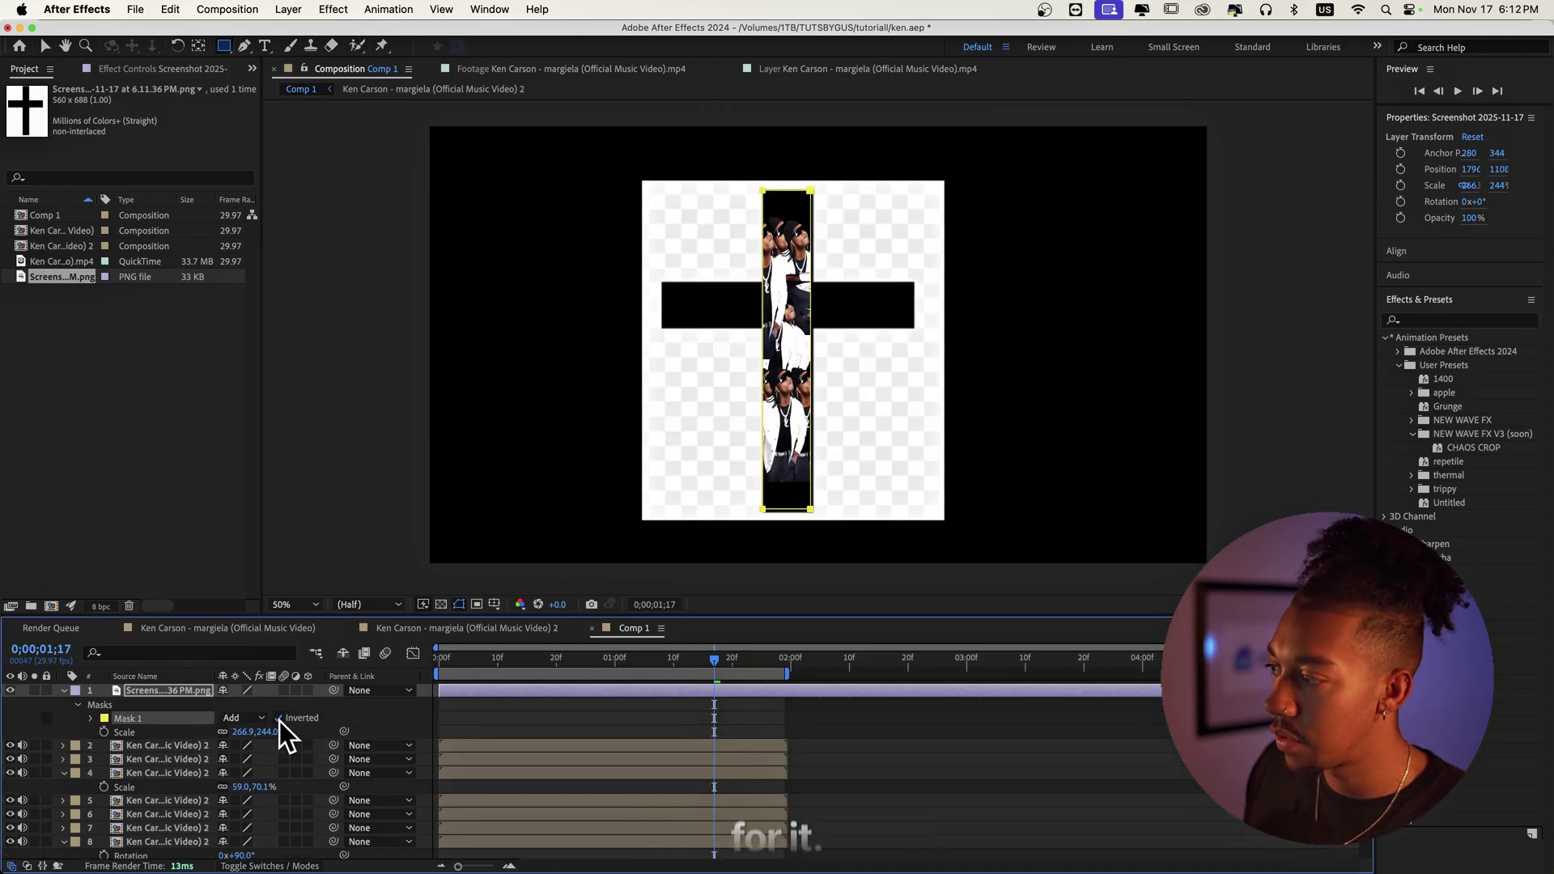
- Add a second rectangular mask around the cross's horizontal bar and turn off inversion on the first mask
left_click_drag(661, 282, 914, 327)
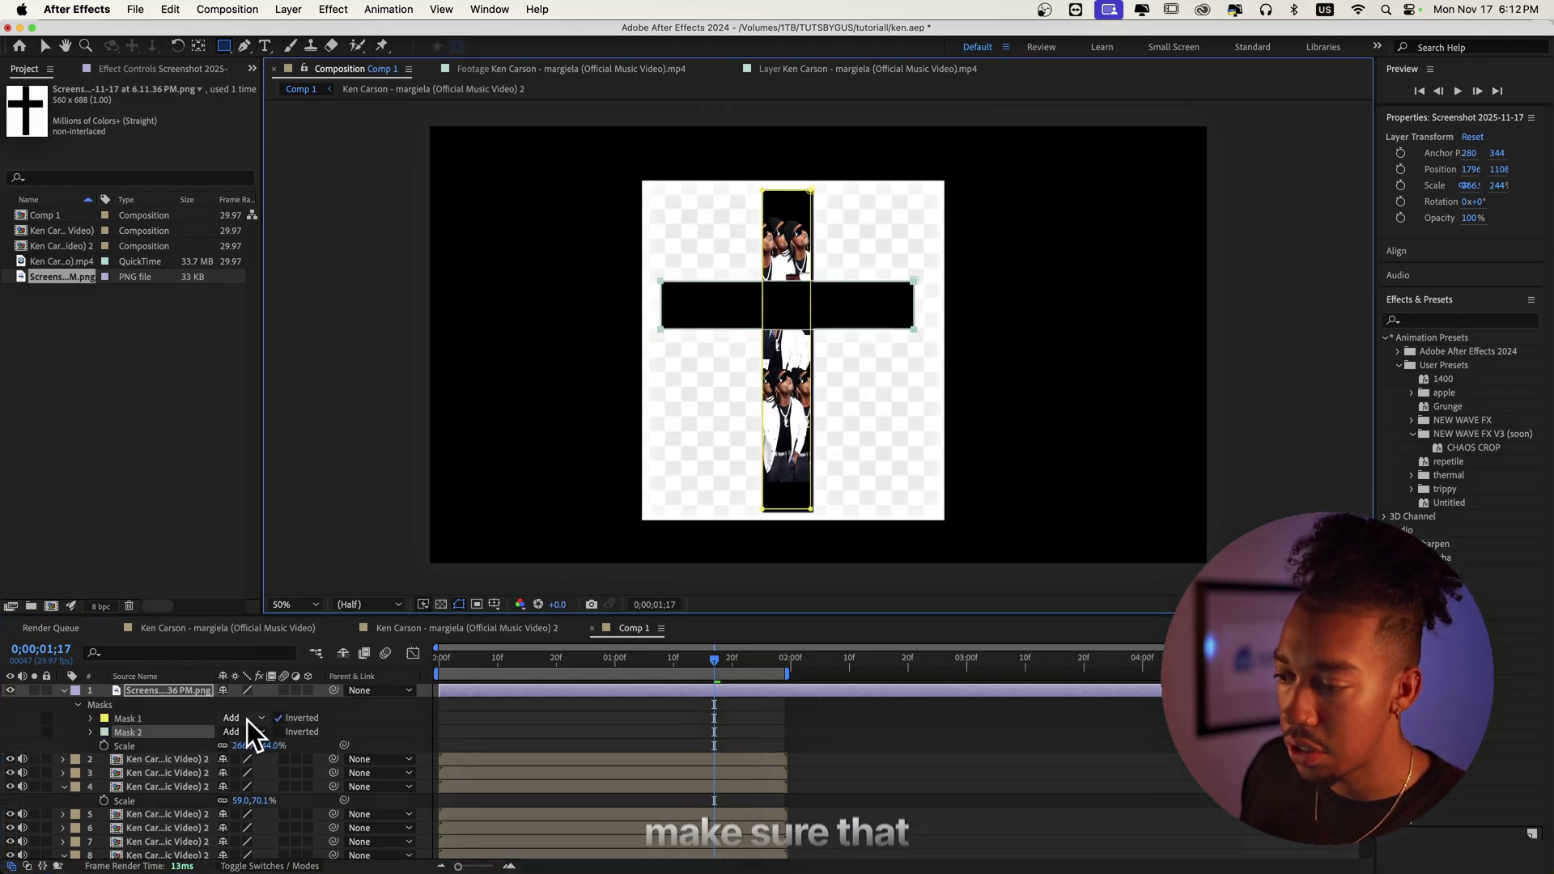
left_click(278, 718)
left_click(583, 707)
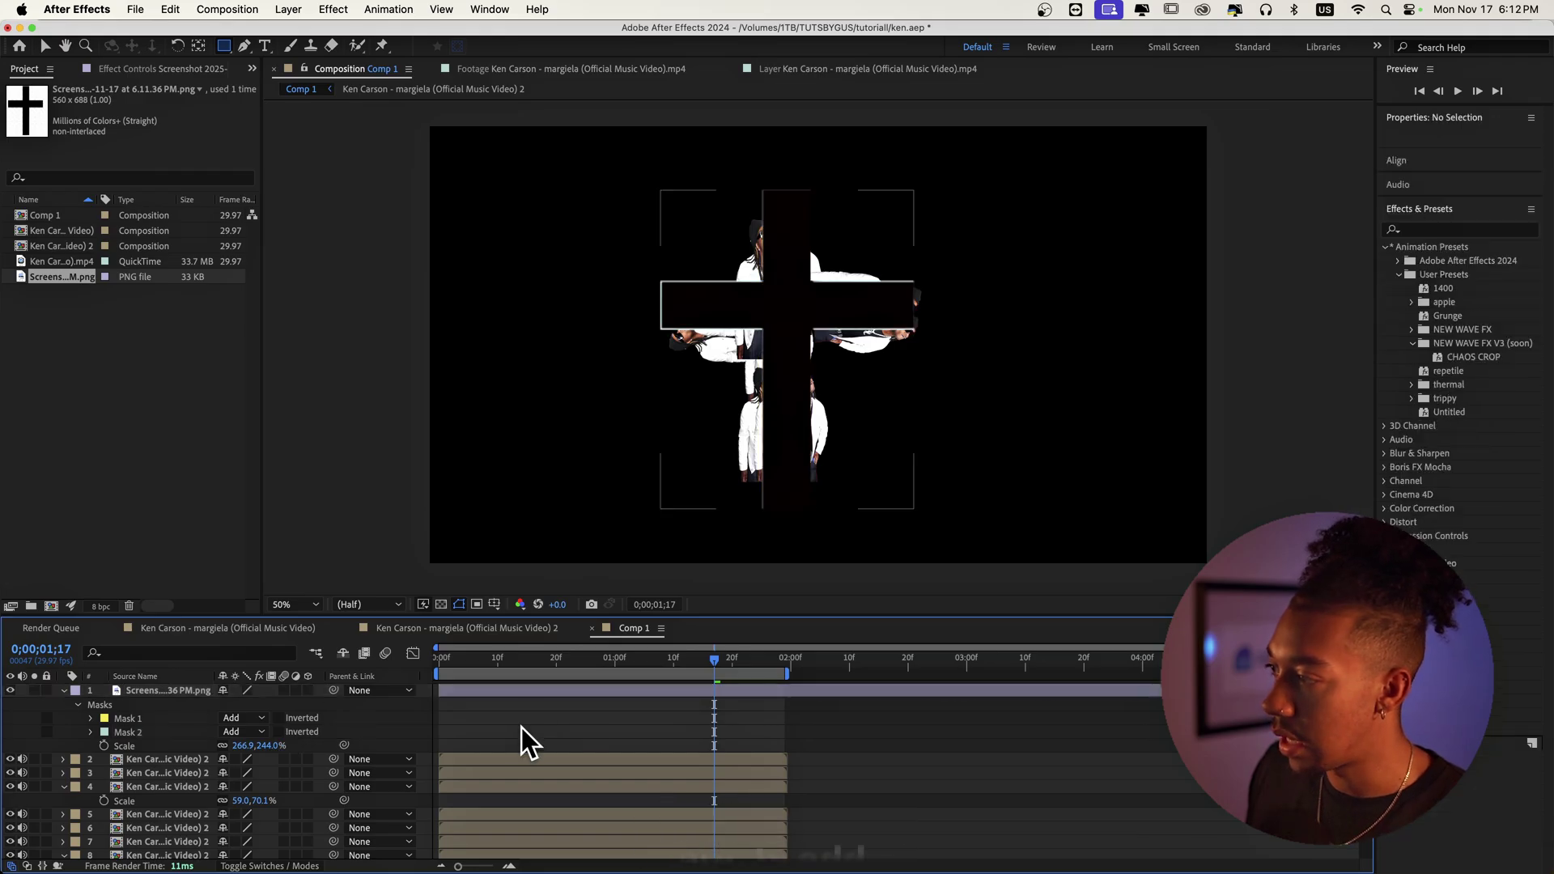
left_click(141, 732)
key("v")
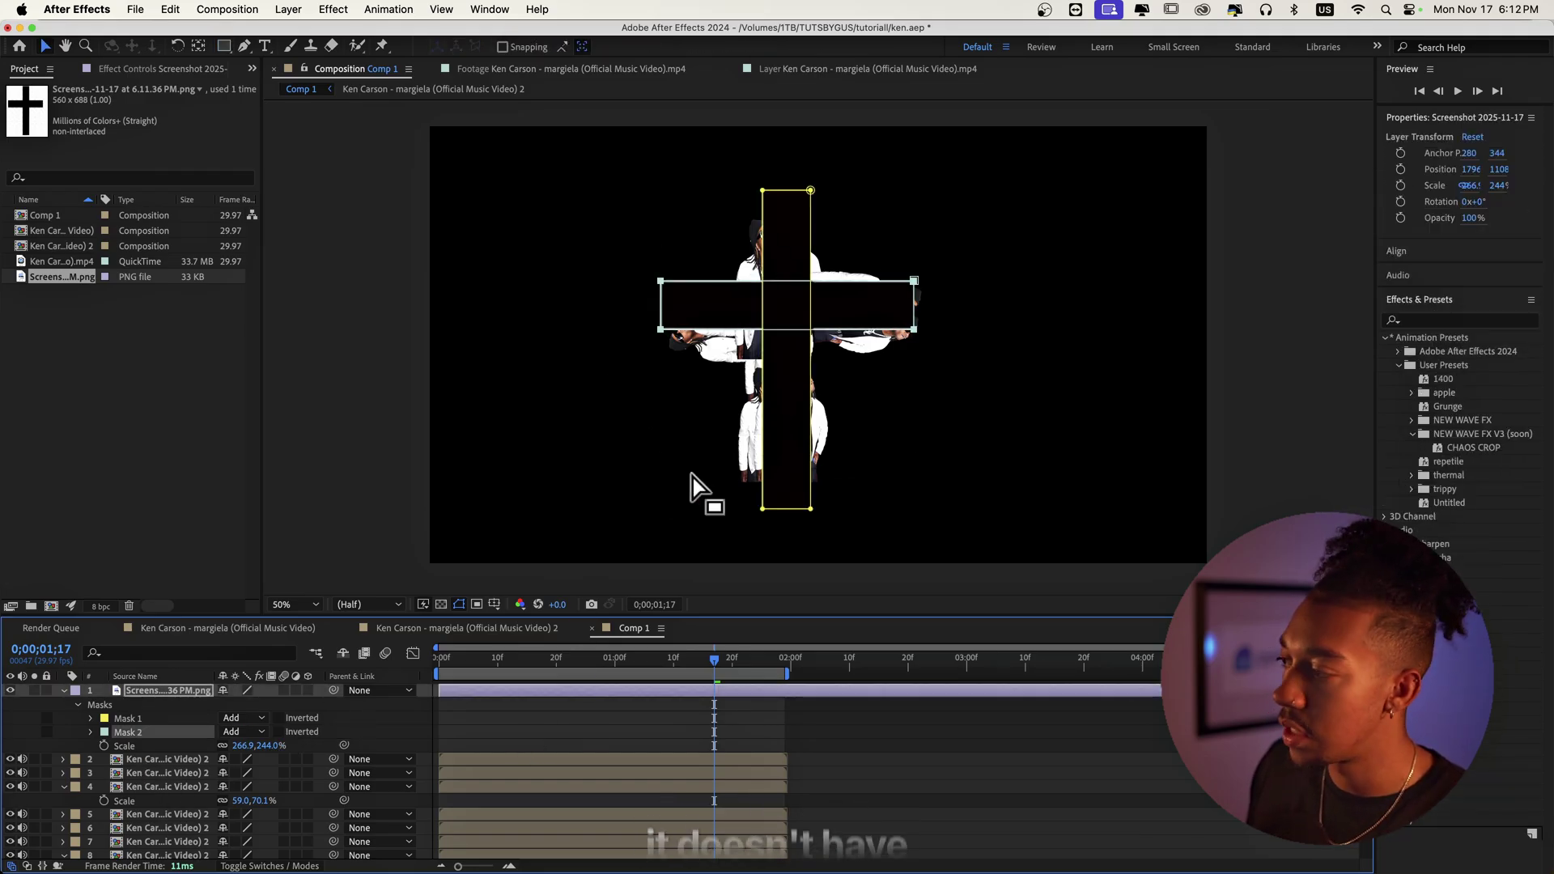
left_click(586, 701)
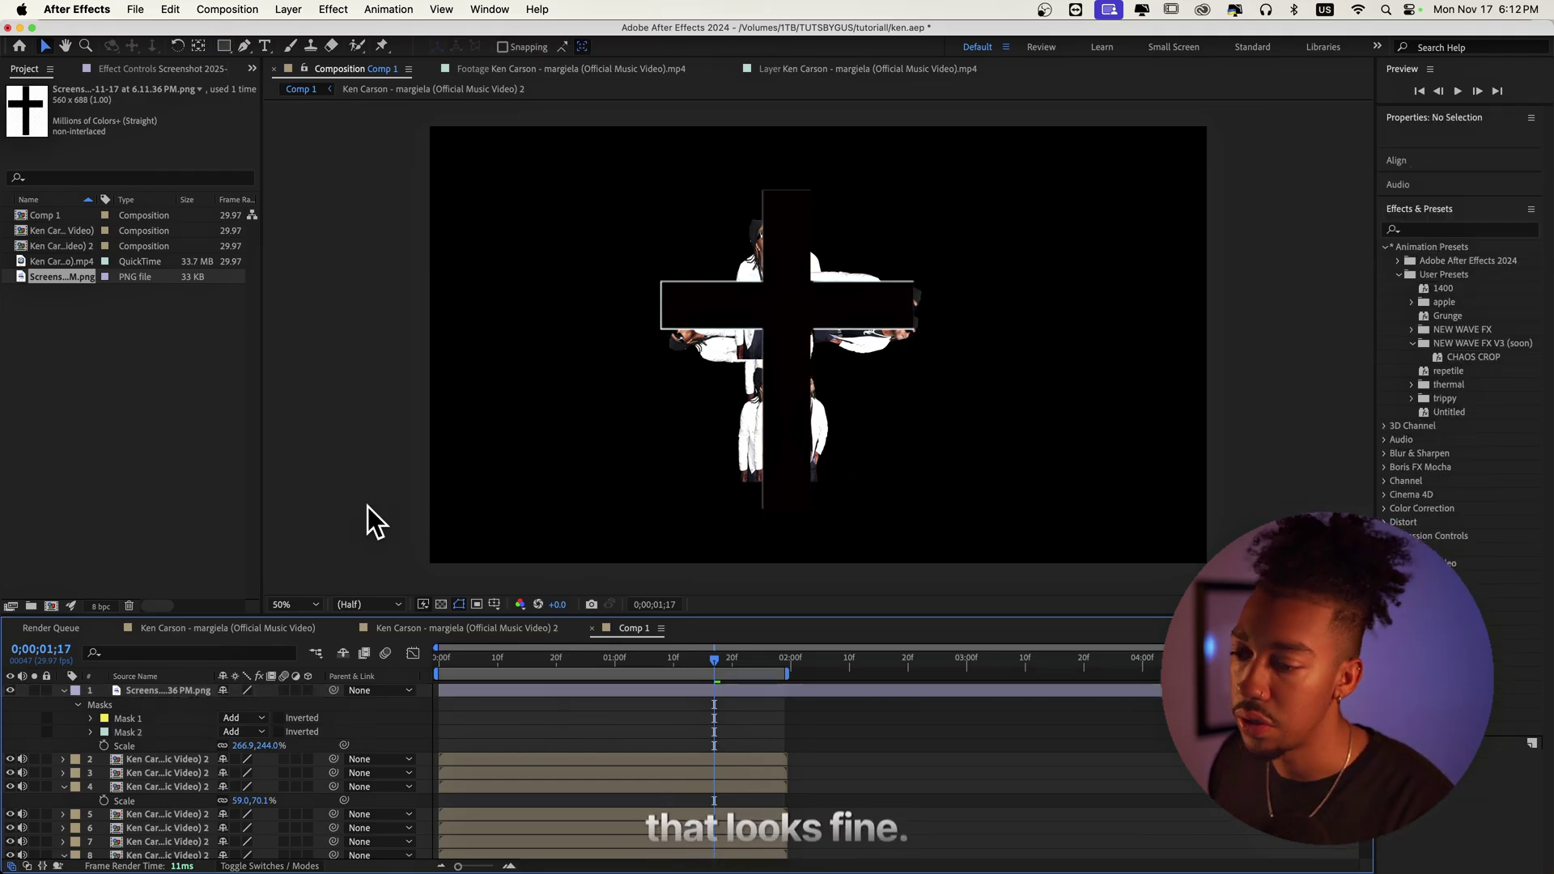
- Move the performer layer at the bottom of the stack above Shape Layer 1
scroll(96, 834, "down", 4)
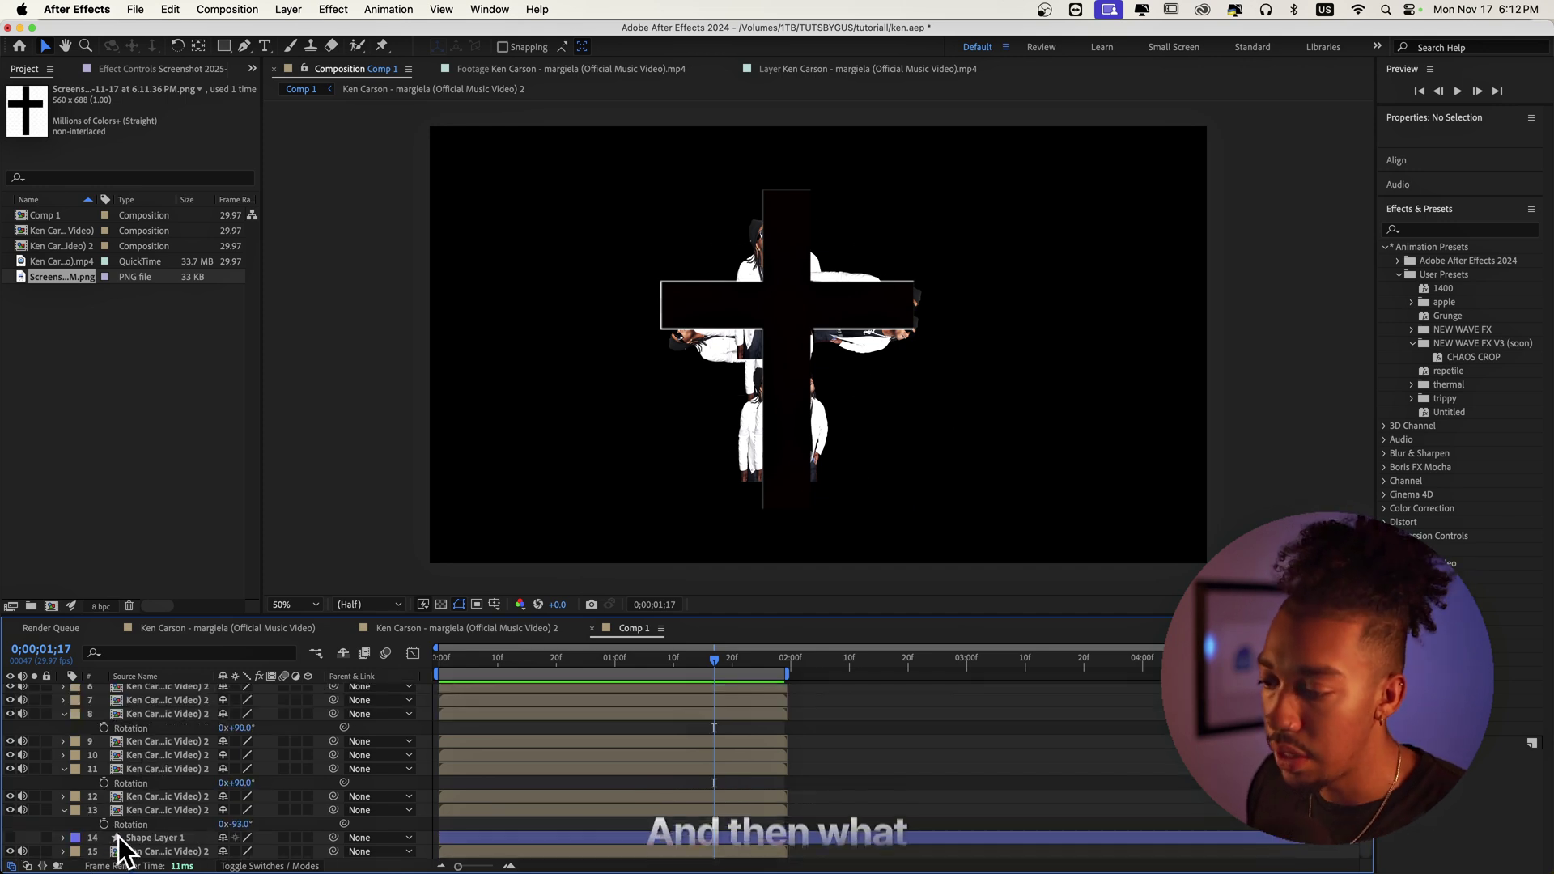
left_click(162, 852)
left_click_drag(170, 852, 176, 839)
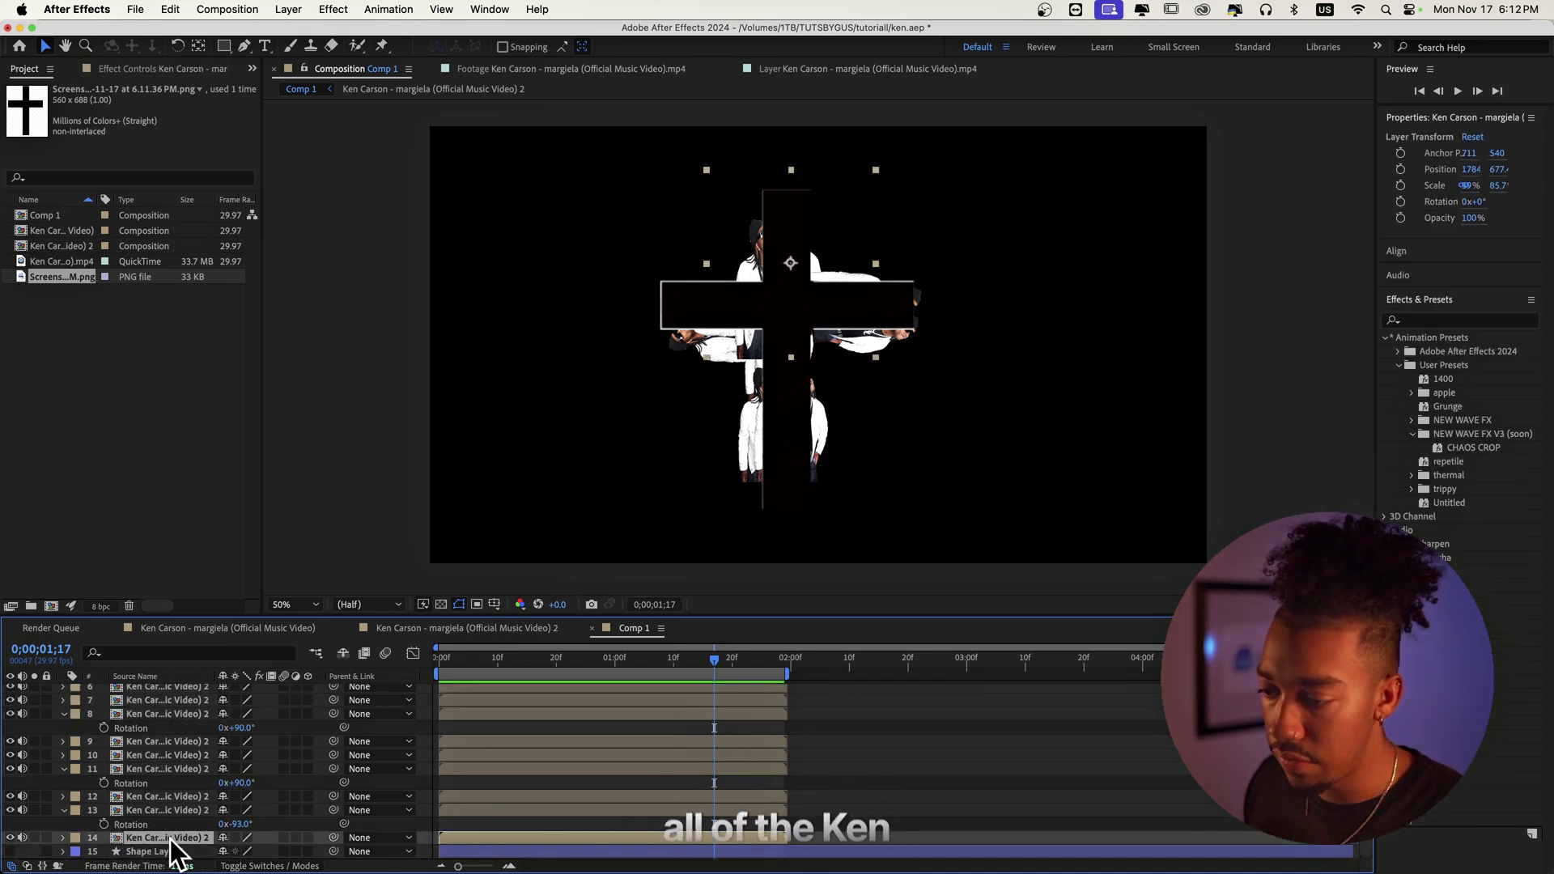
- Pre-compose all 13 performer layers into a new composition named CROSS KEN
scroll(163, 798, "up", 5)
right_click(174, 763)
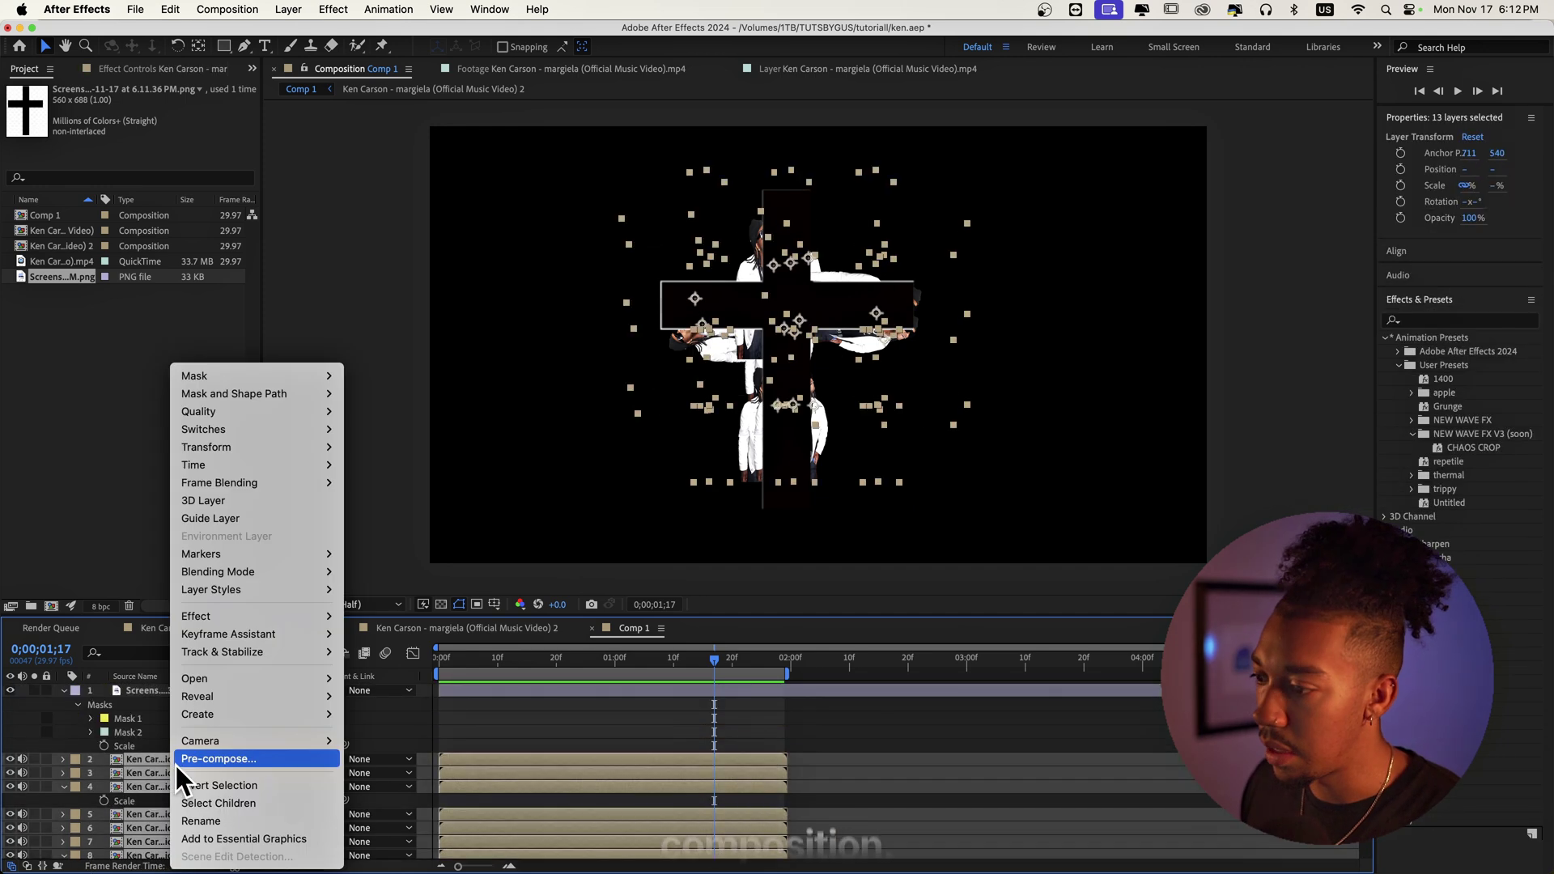
left_click(195, 764)
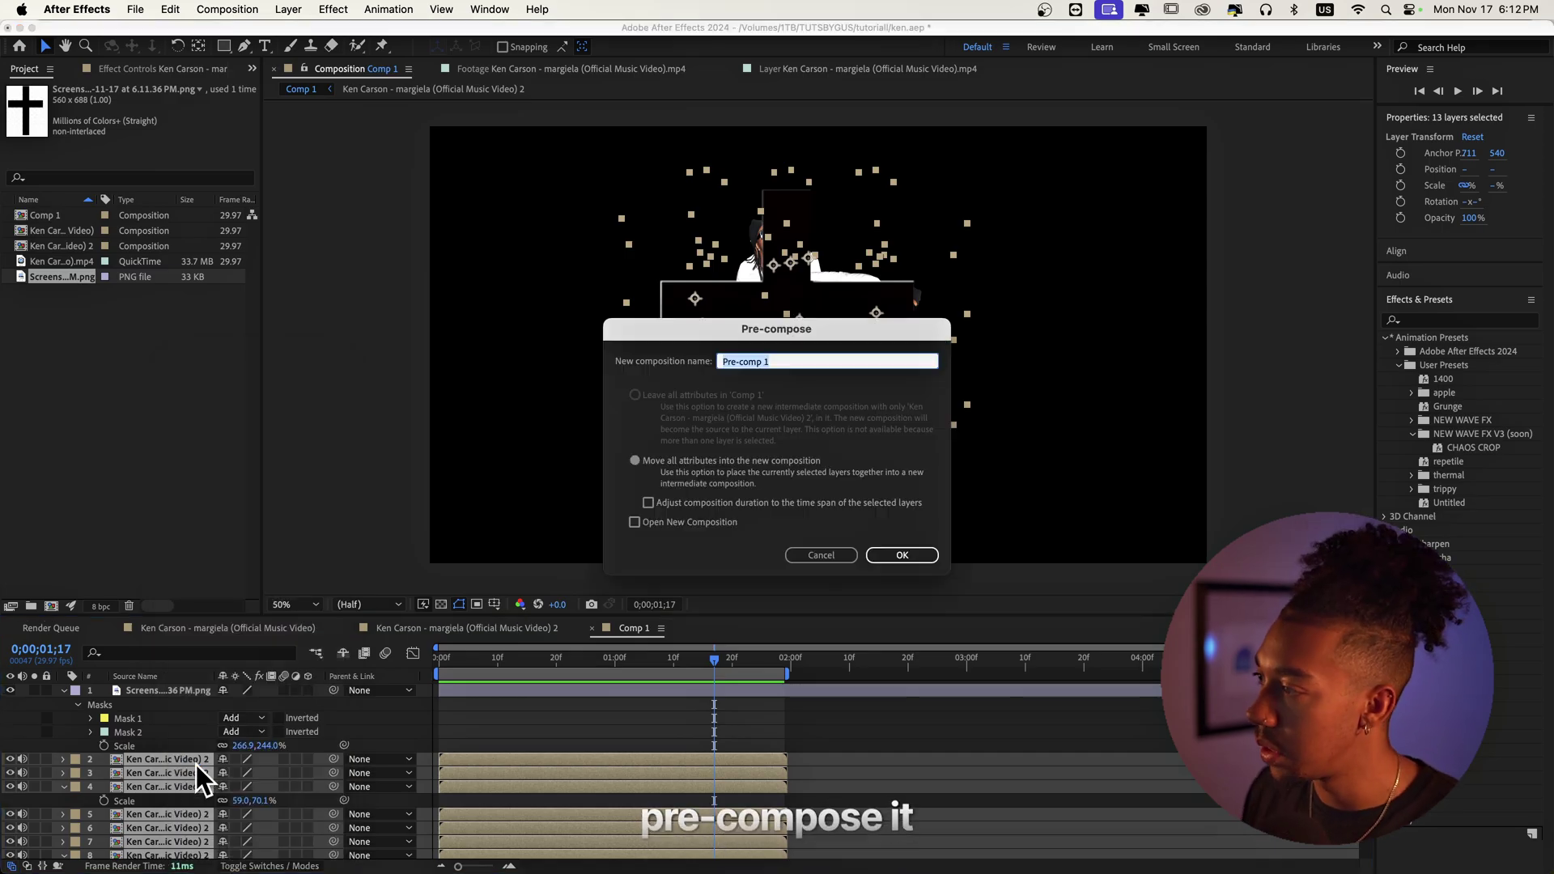
type("CROSS KE")
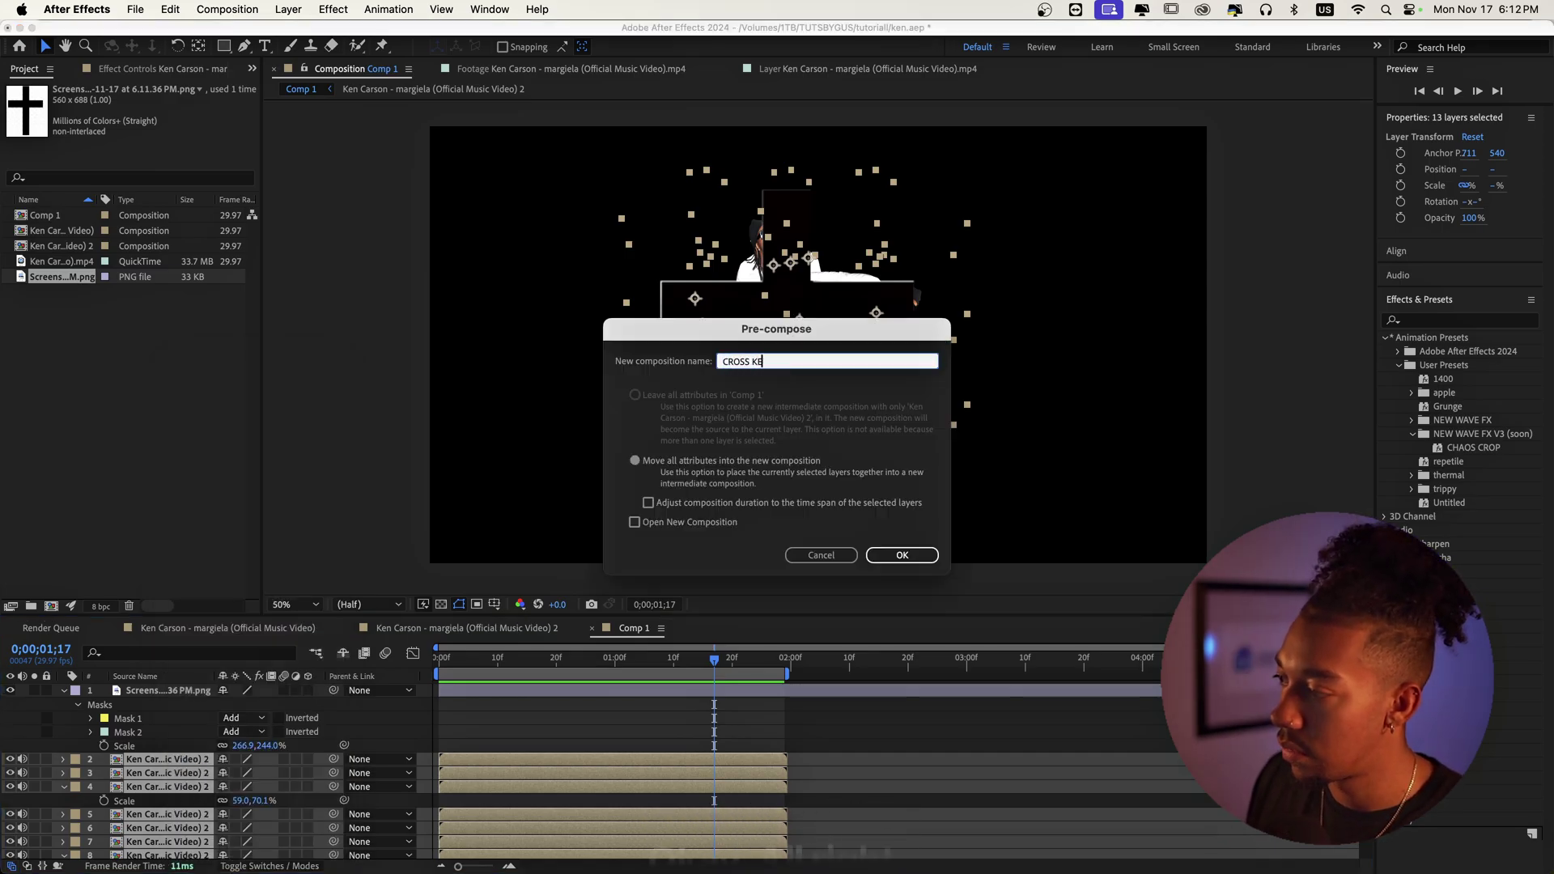
type("N")
key("Return")
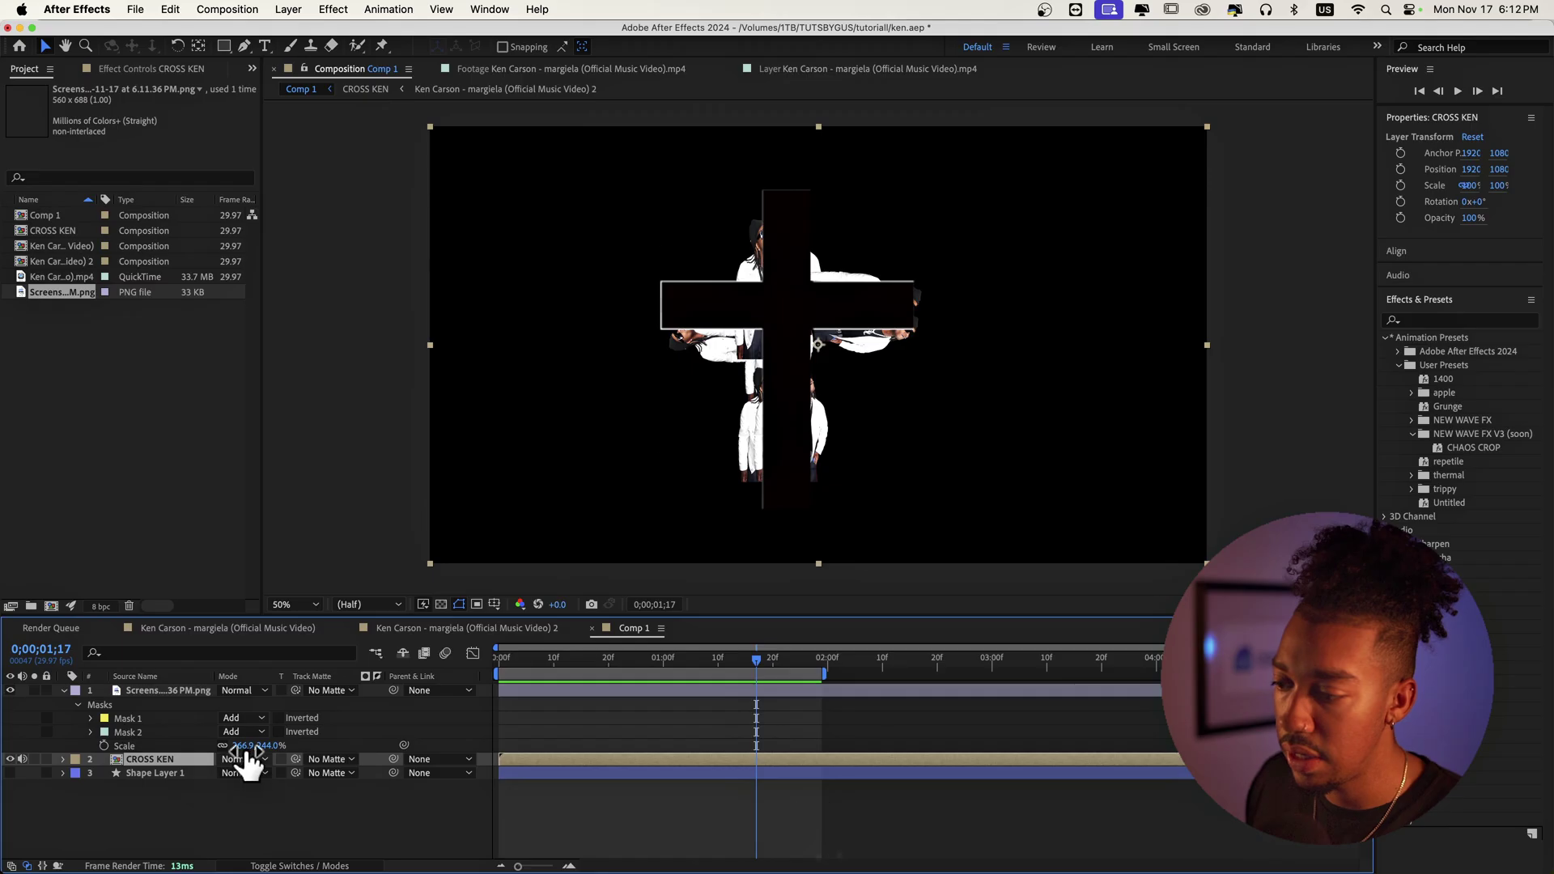
- Set the cross screenshot as the track matte of the CROSS KEN layer and play back the cross-shaped result
left_click(340, 760)
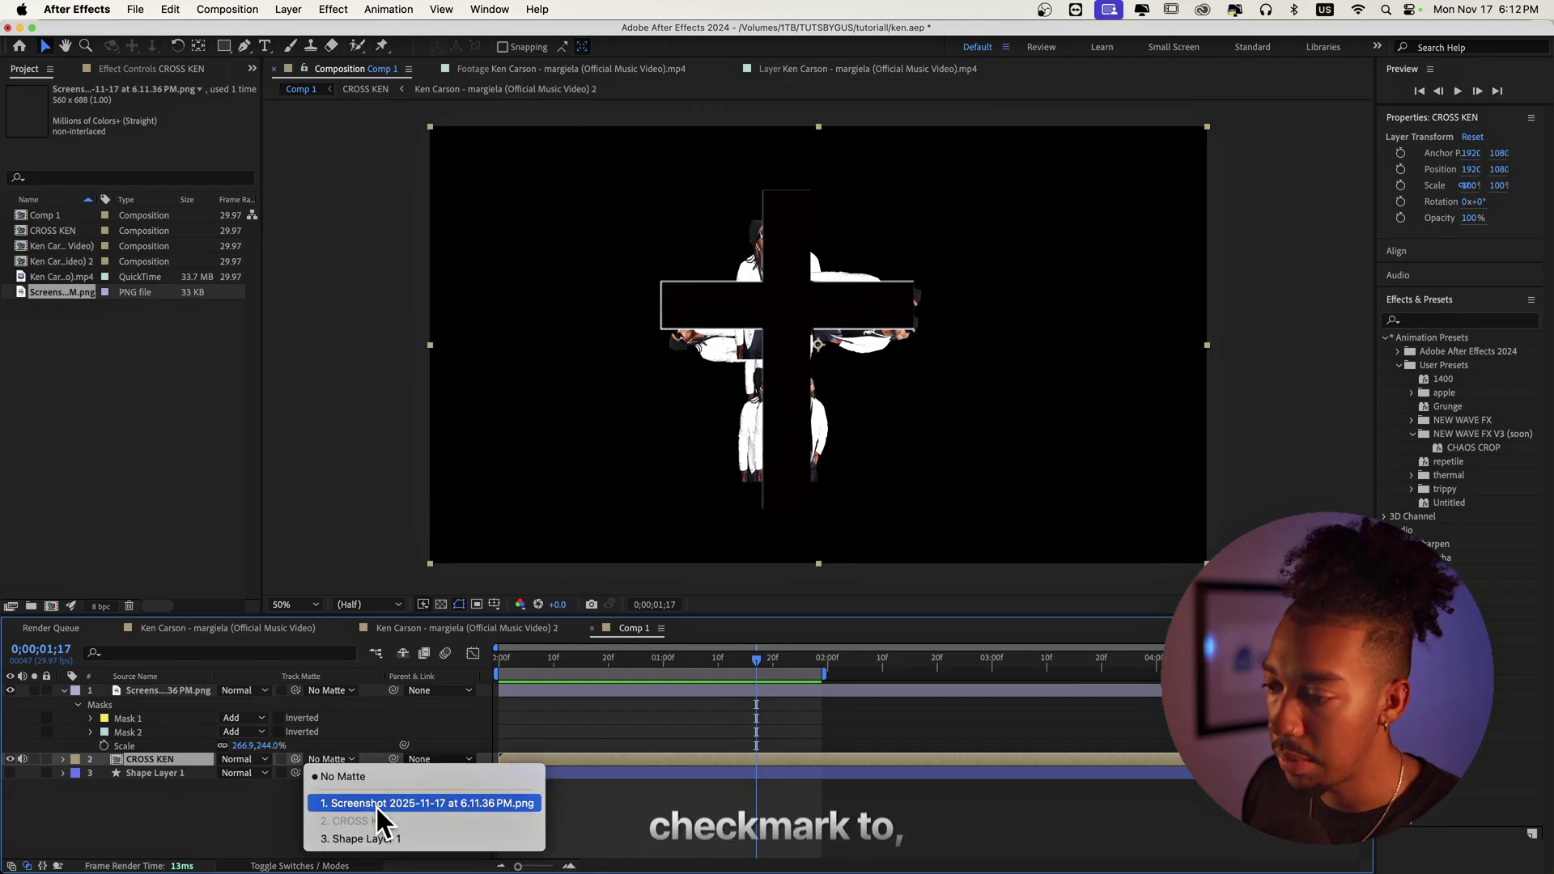
left_click(376, 804)
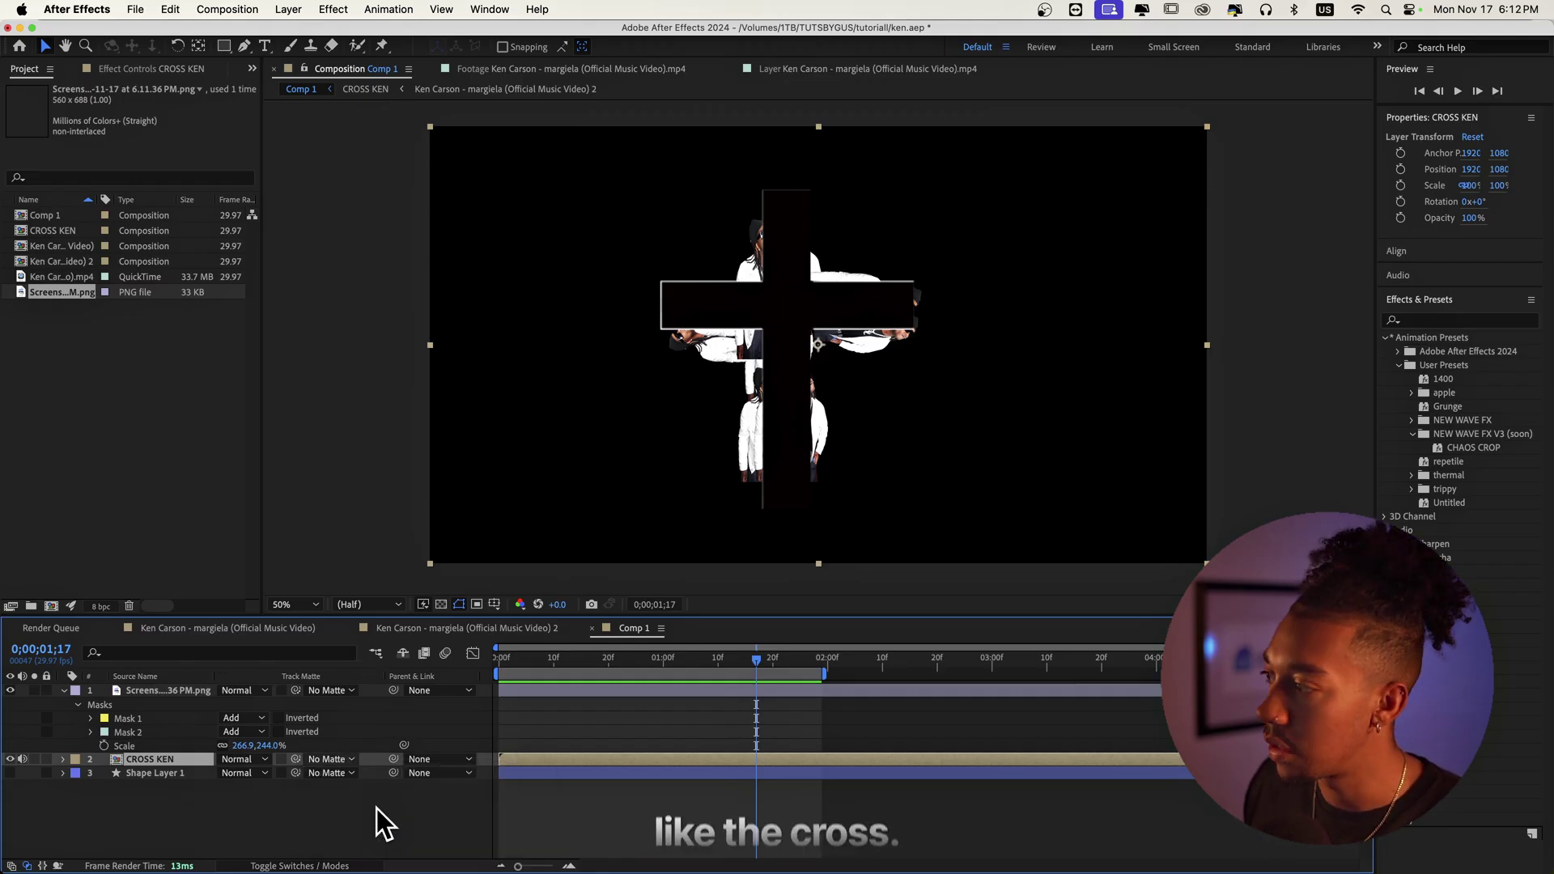
key("space")
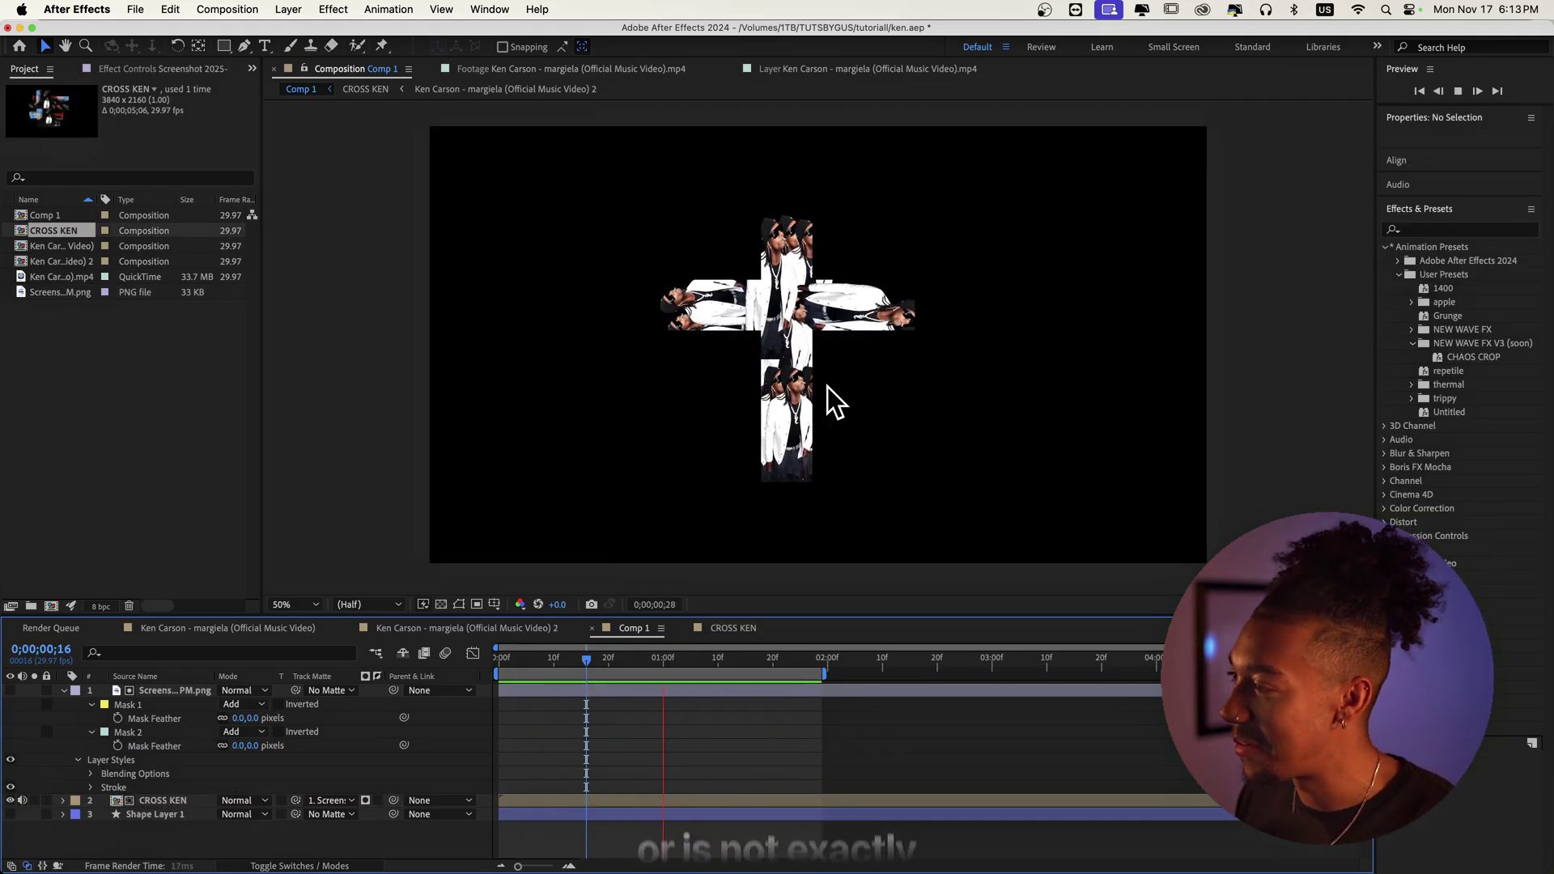
key("comma")
key("comma")
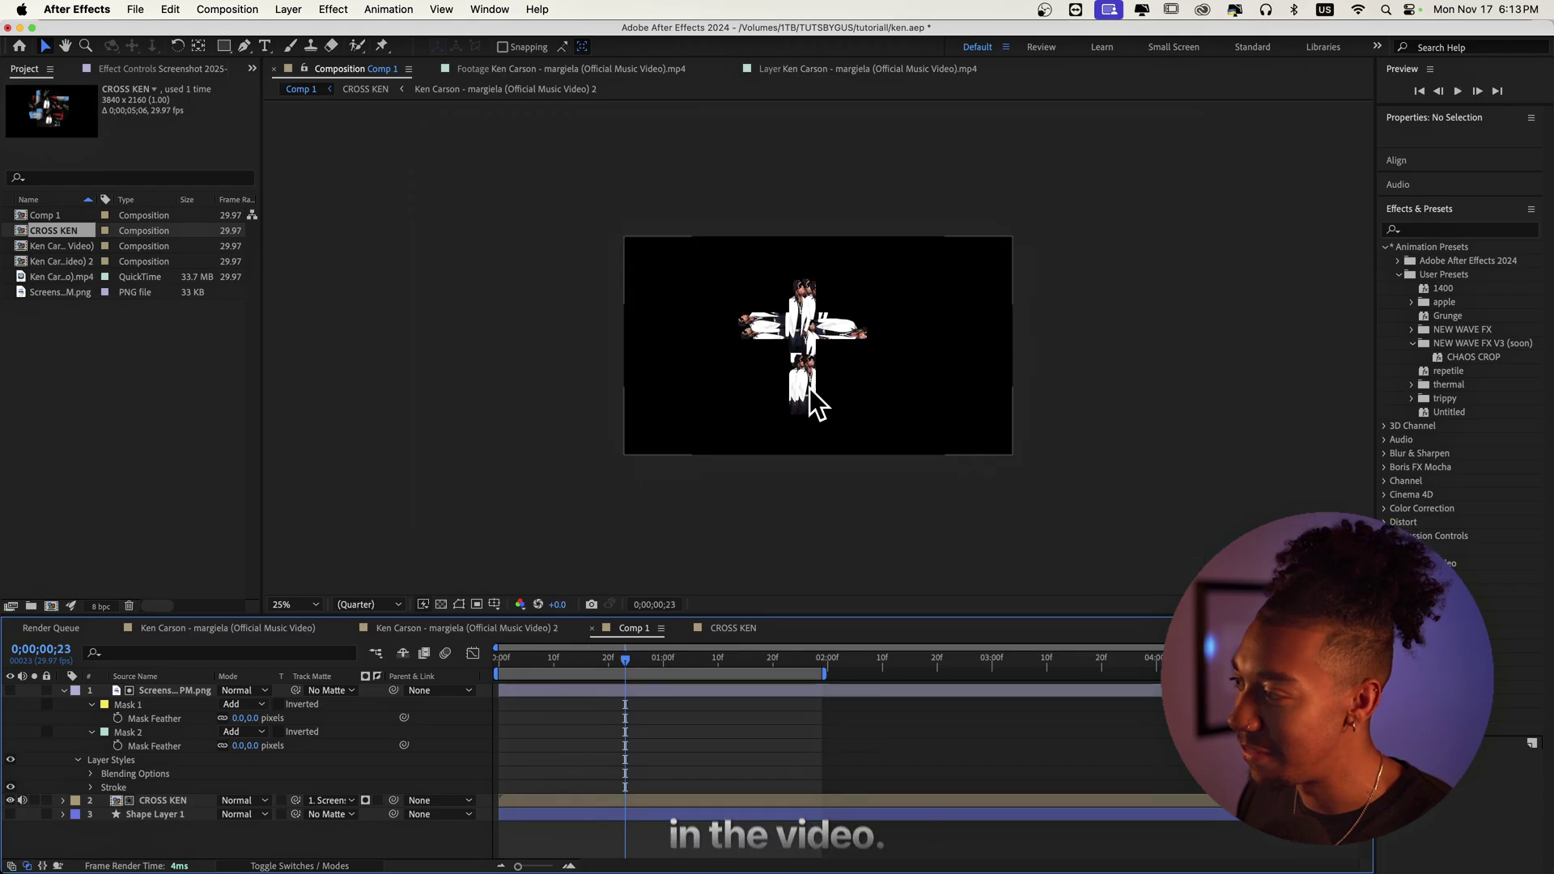
key("period")
key("period")
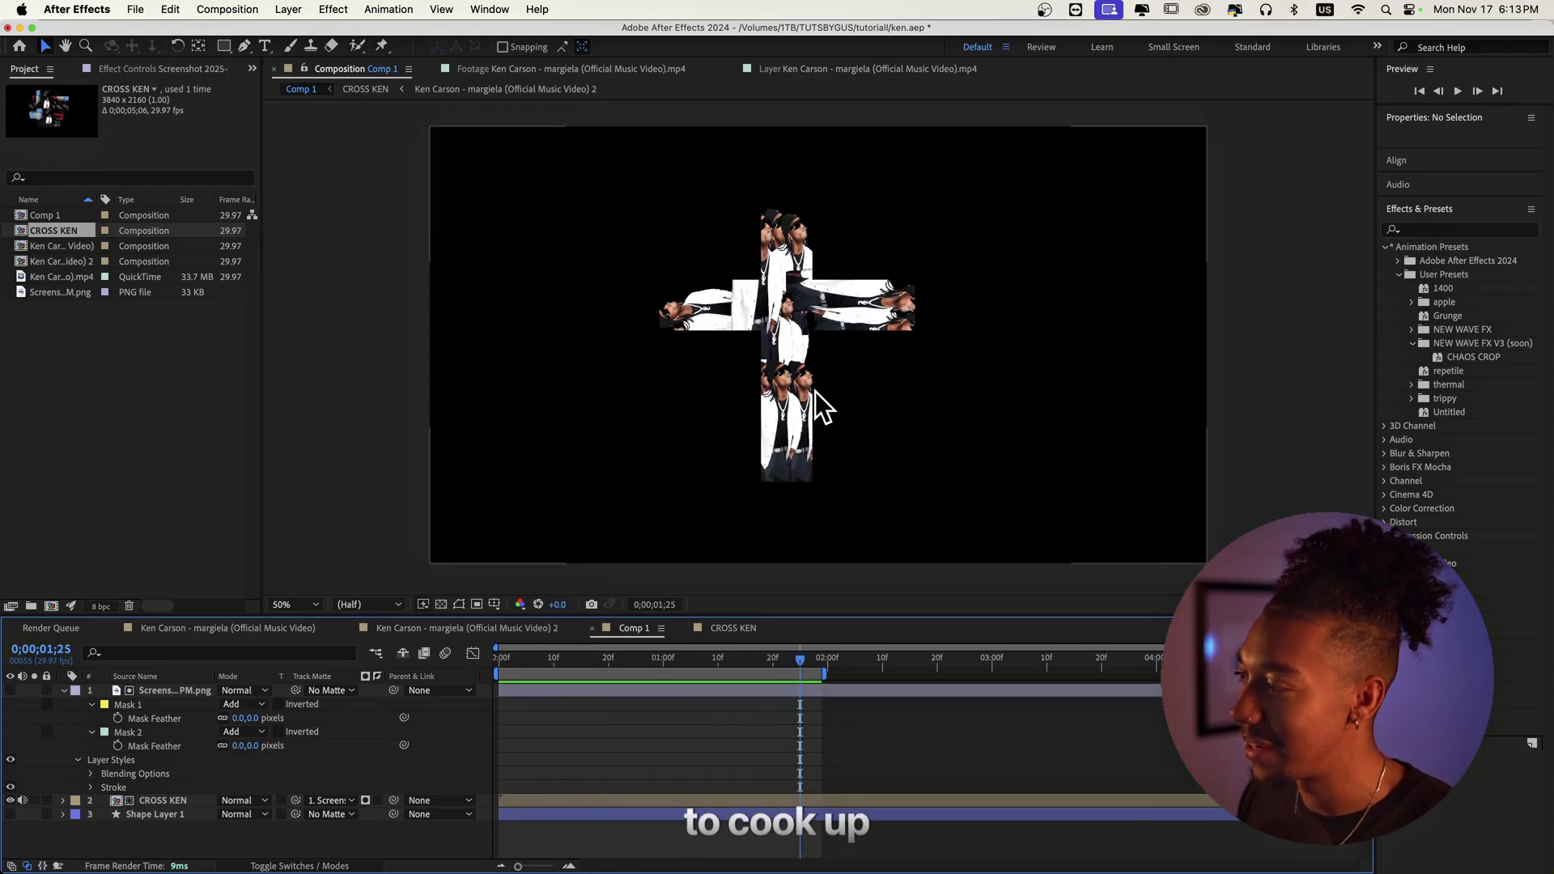
key("space")
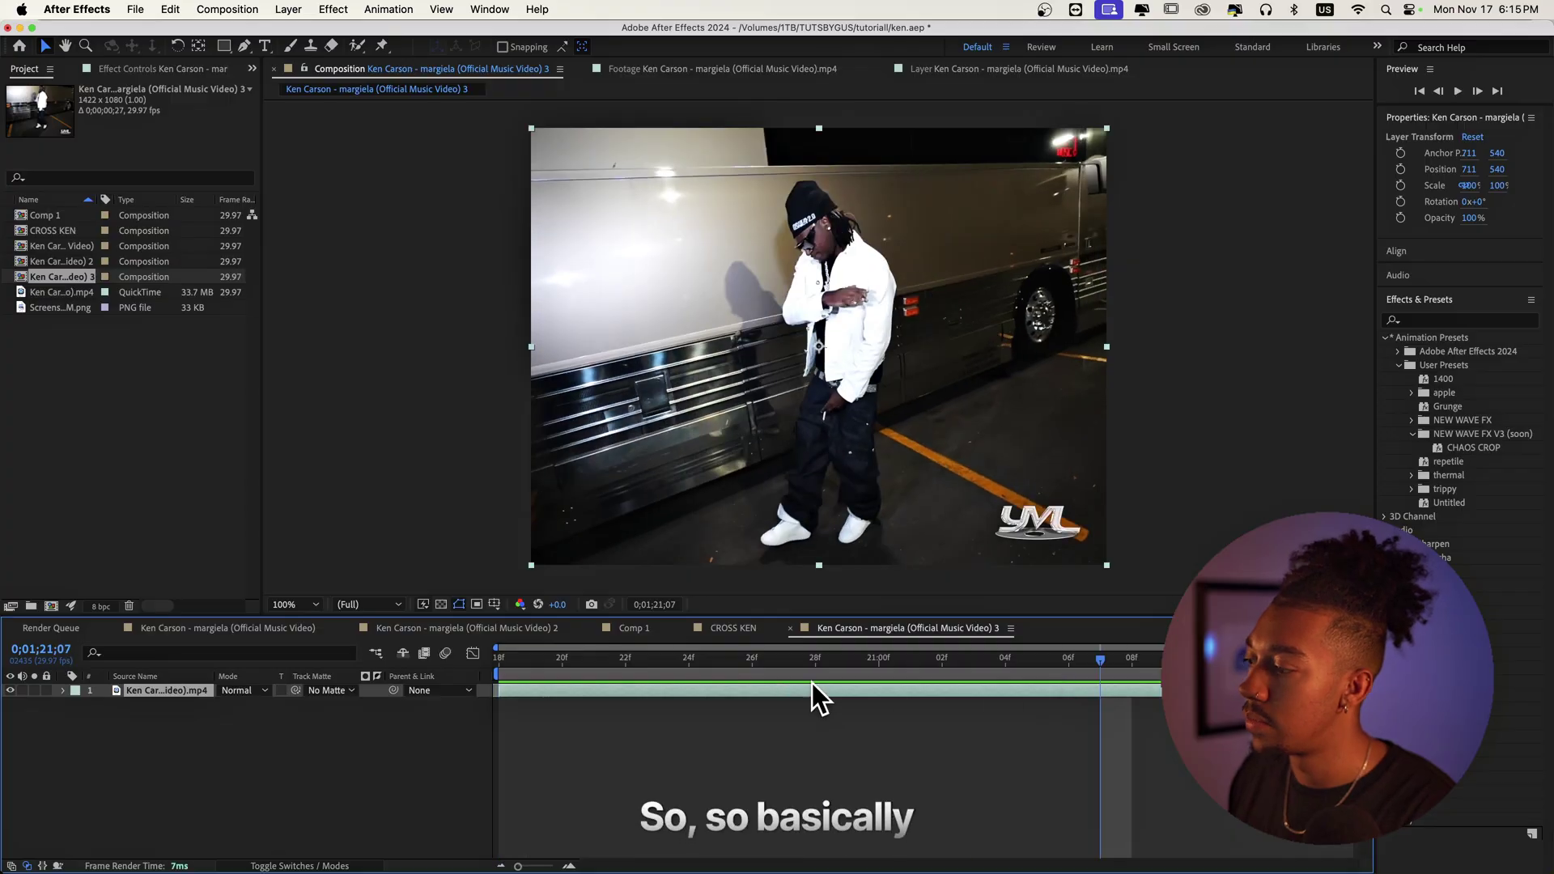
- Freeze the clip of the performer beside the bus on its last frame and play back the freeze
left_click_drag(787, 659, 889, 663)
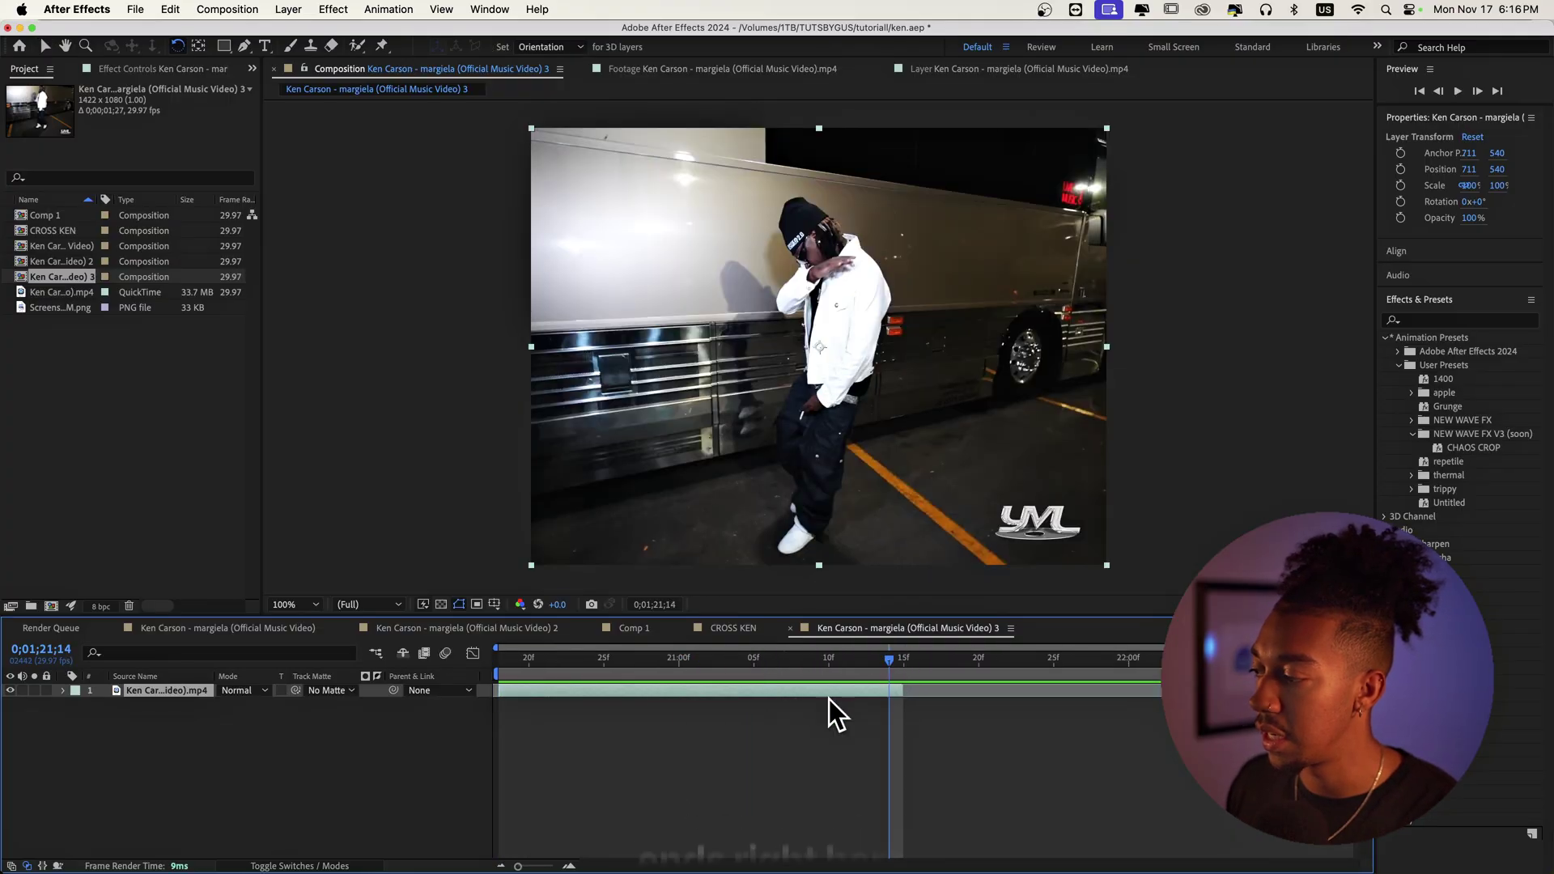
right_click(824, 693)
mouse_move(880, 465)
left_click(1092, 534)
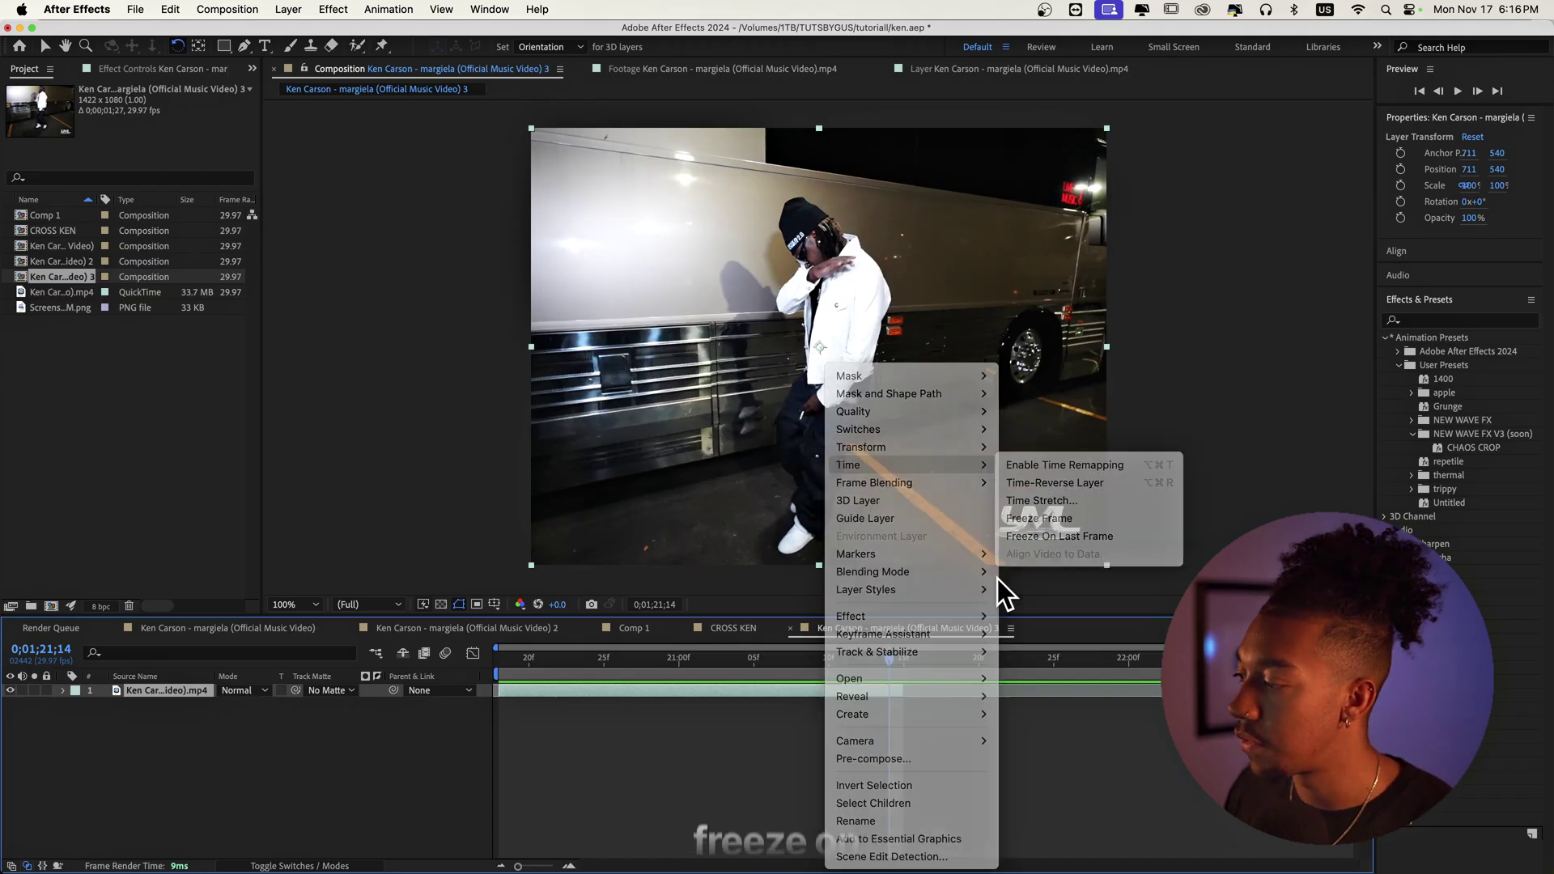
left_click_drag(789, 663, 610, 675)
key("space")
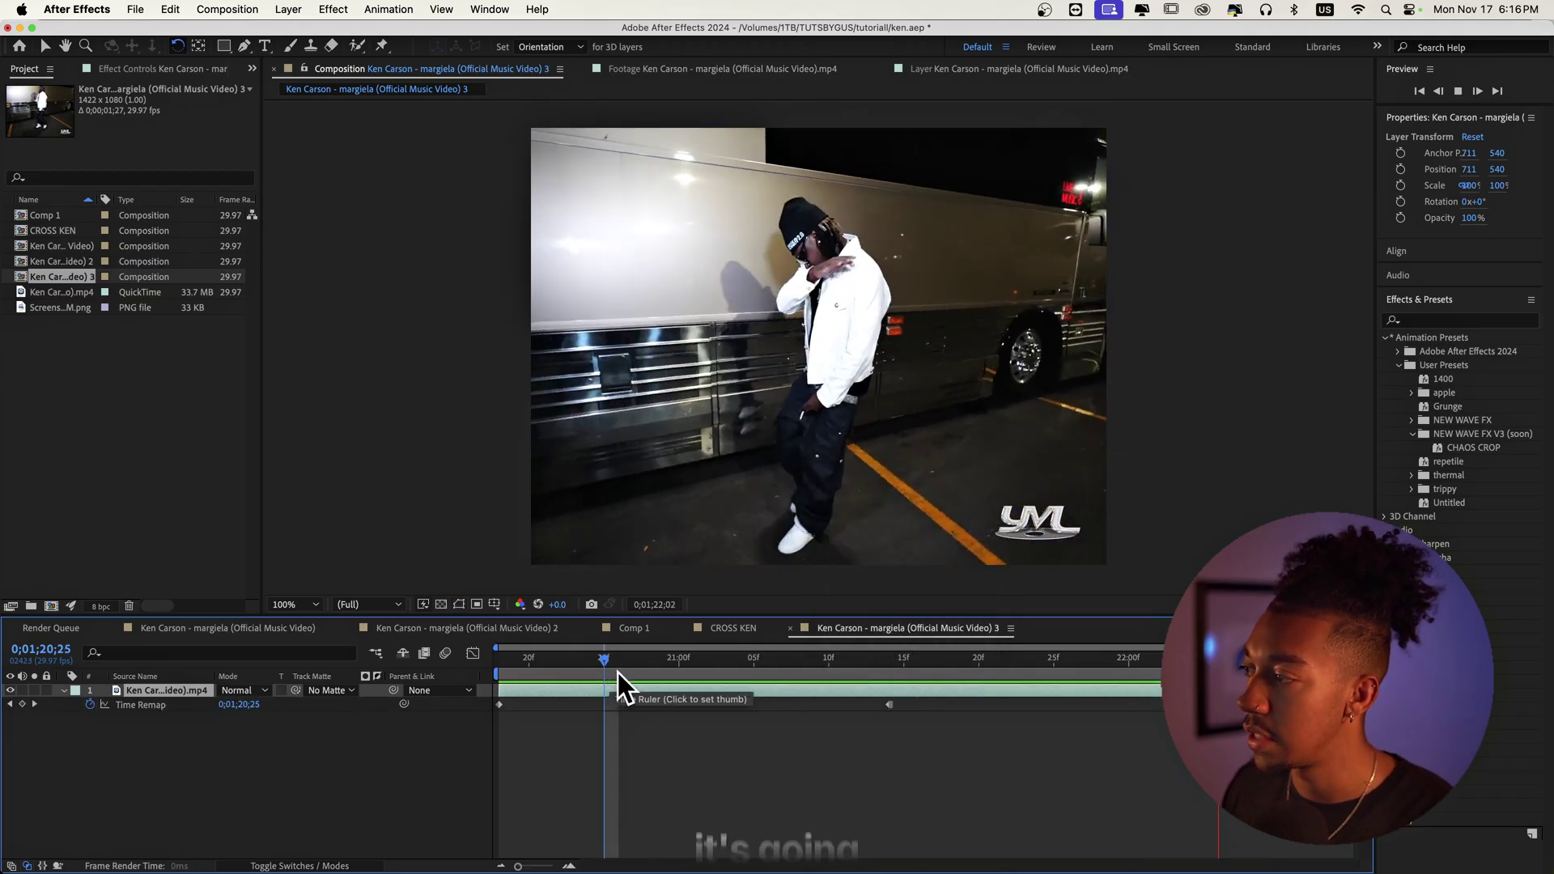
left_click(744, 765)
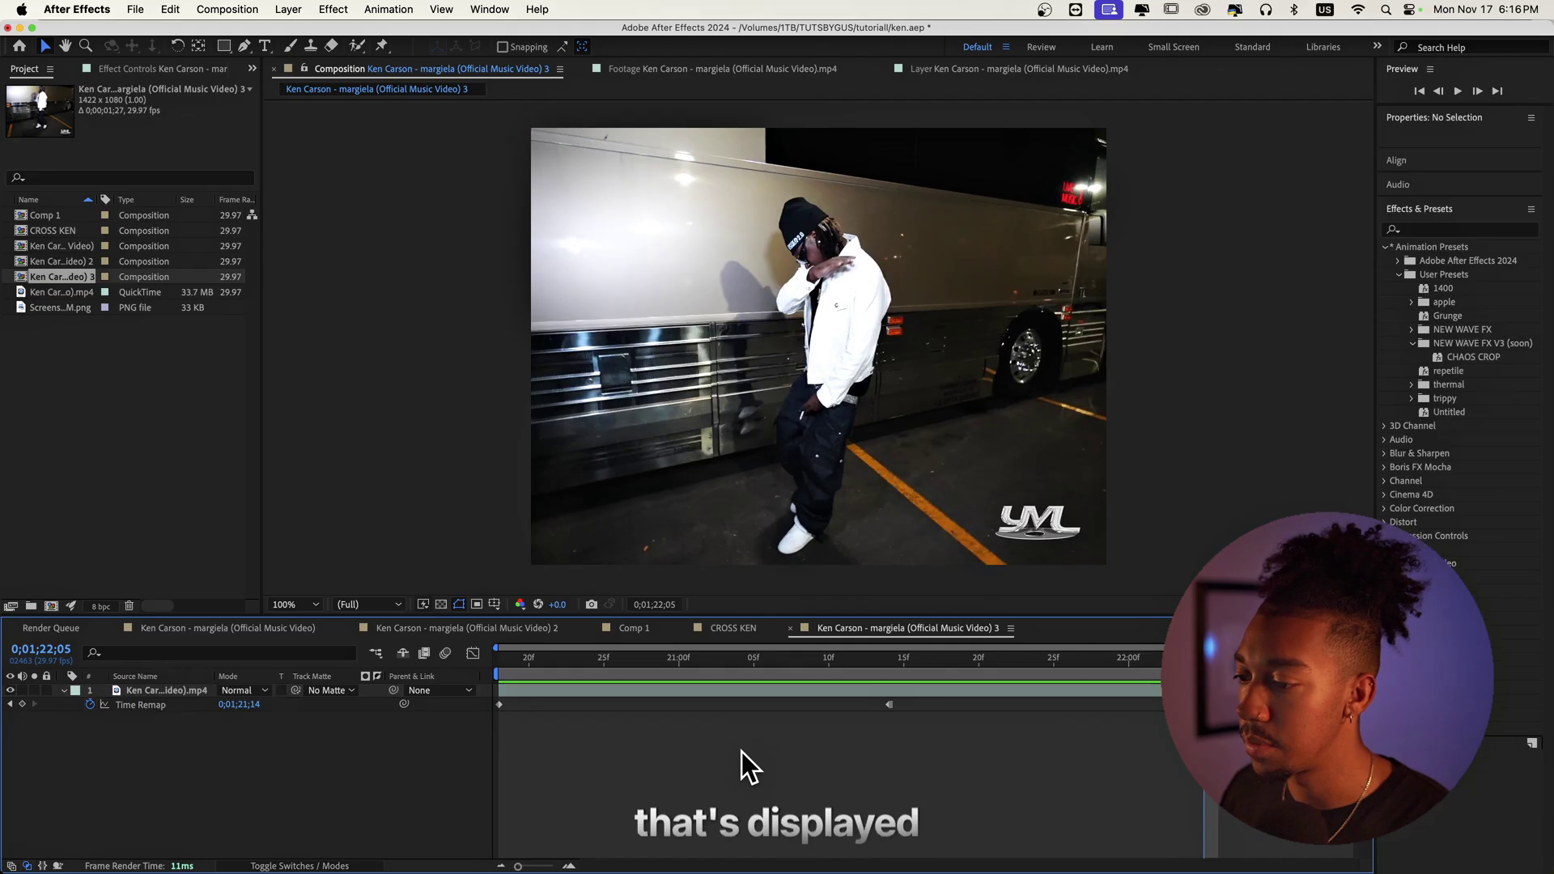
- Switch to Safari and search Google for "loading gif"
mouse_move(1229, 866)
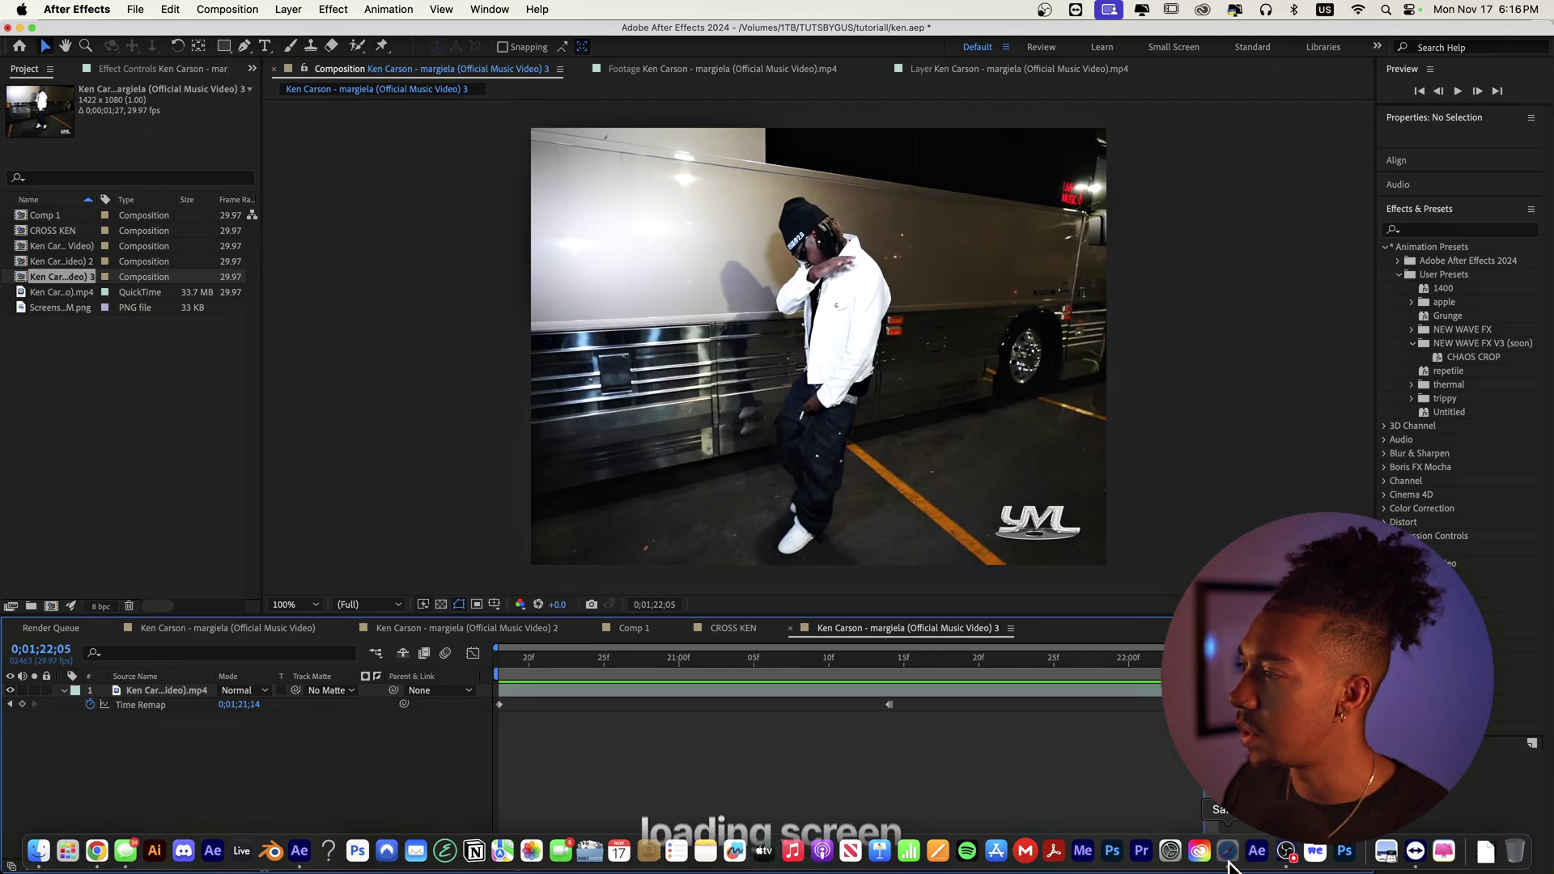
left_click(1229, 866)
scroll(818, 89, "down", 3)
left_click(839, 40)
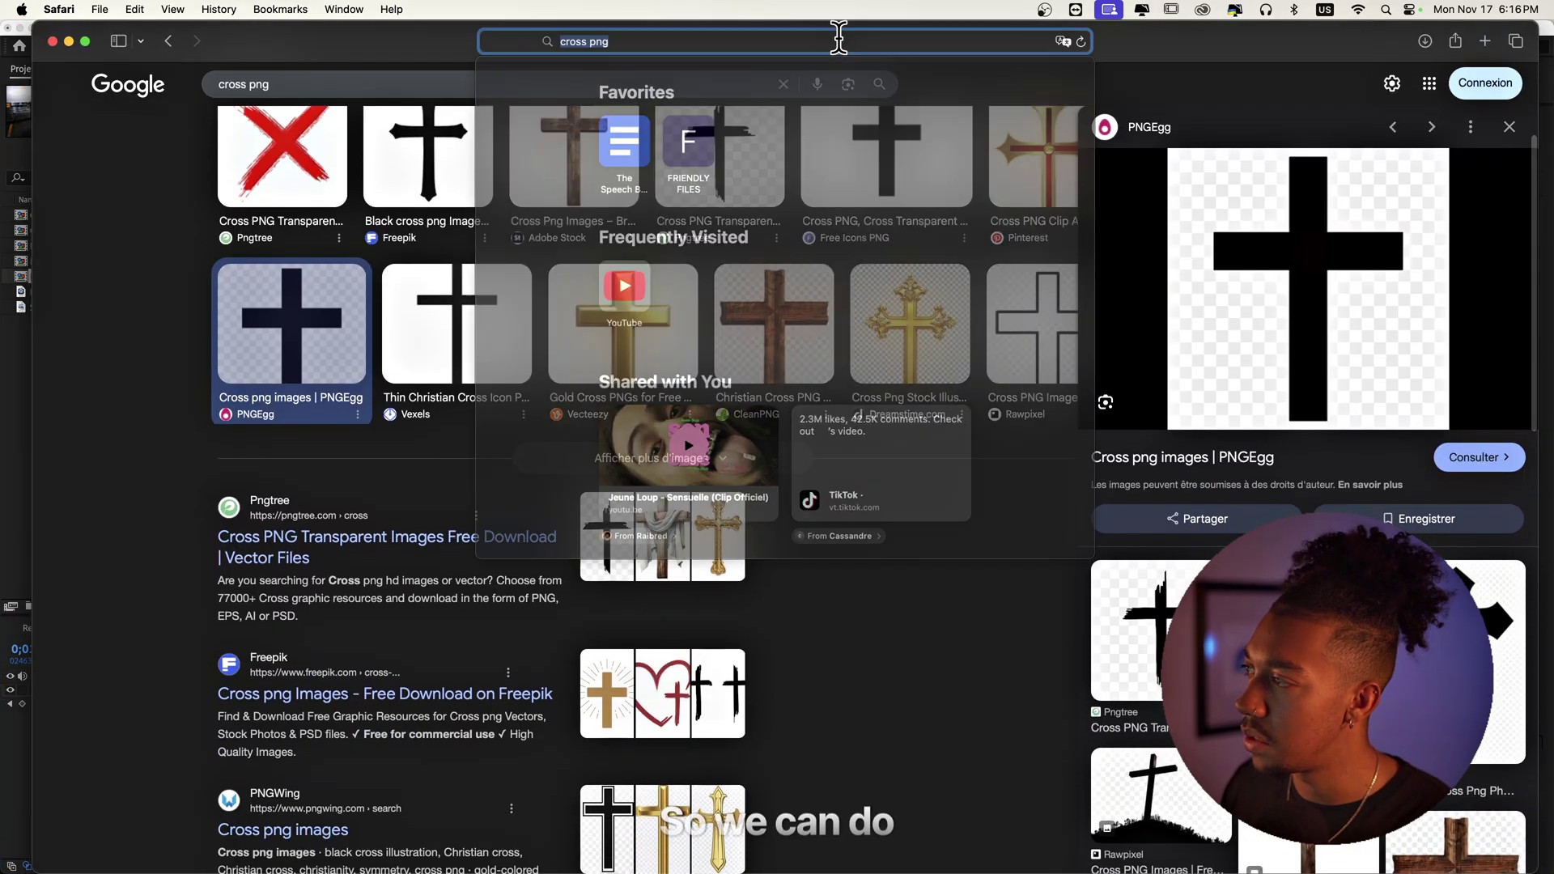
type("loading gif")
key("Return")
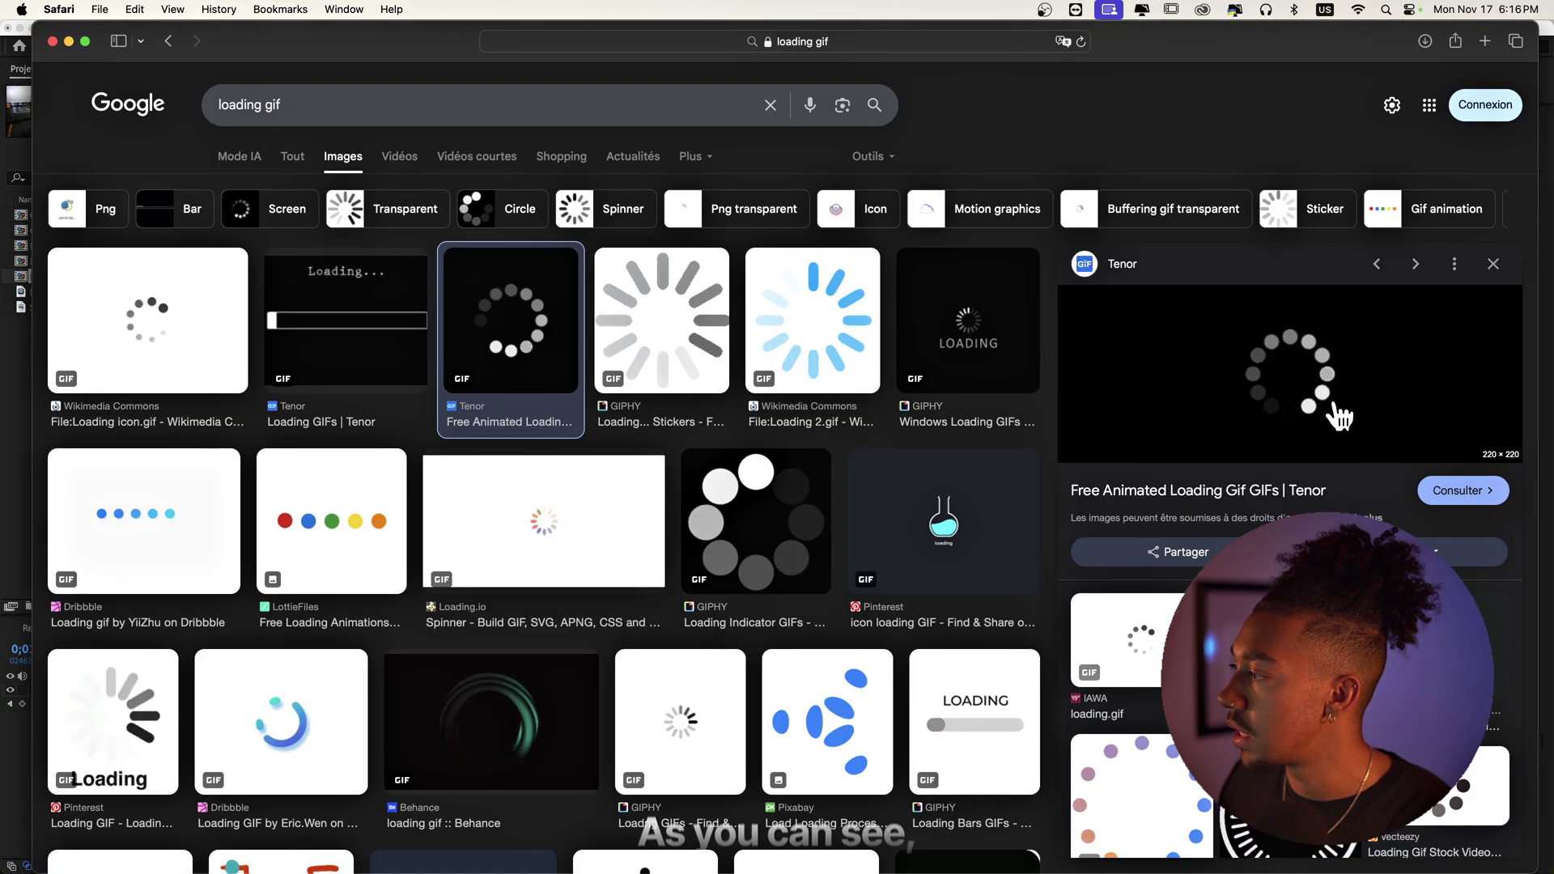
- Open Tenor's circular dotted loading GIF in its own tab and save the image
right_click(1309, 415)
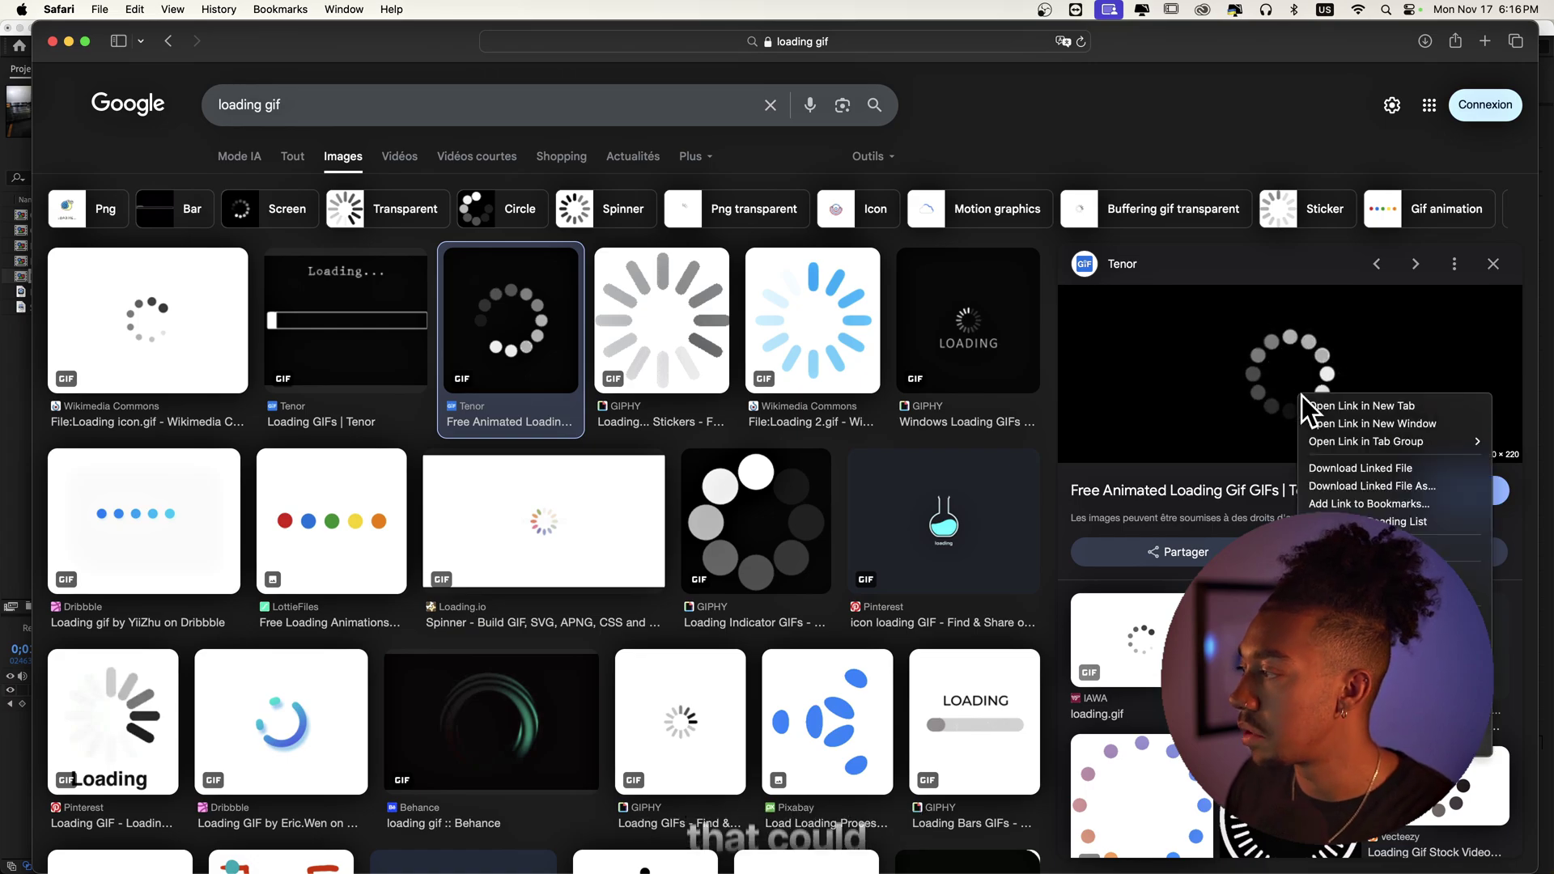
left_click(1368, 549)
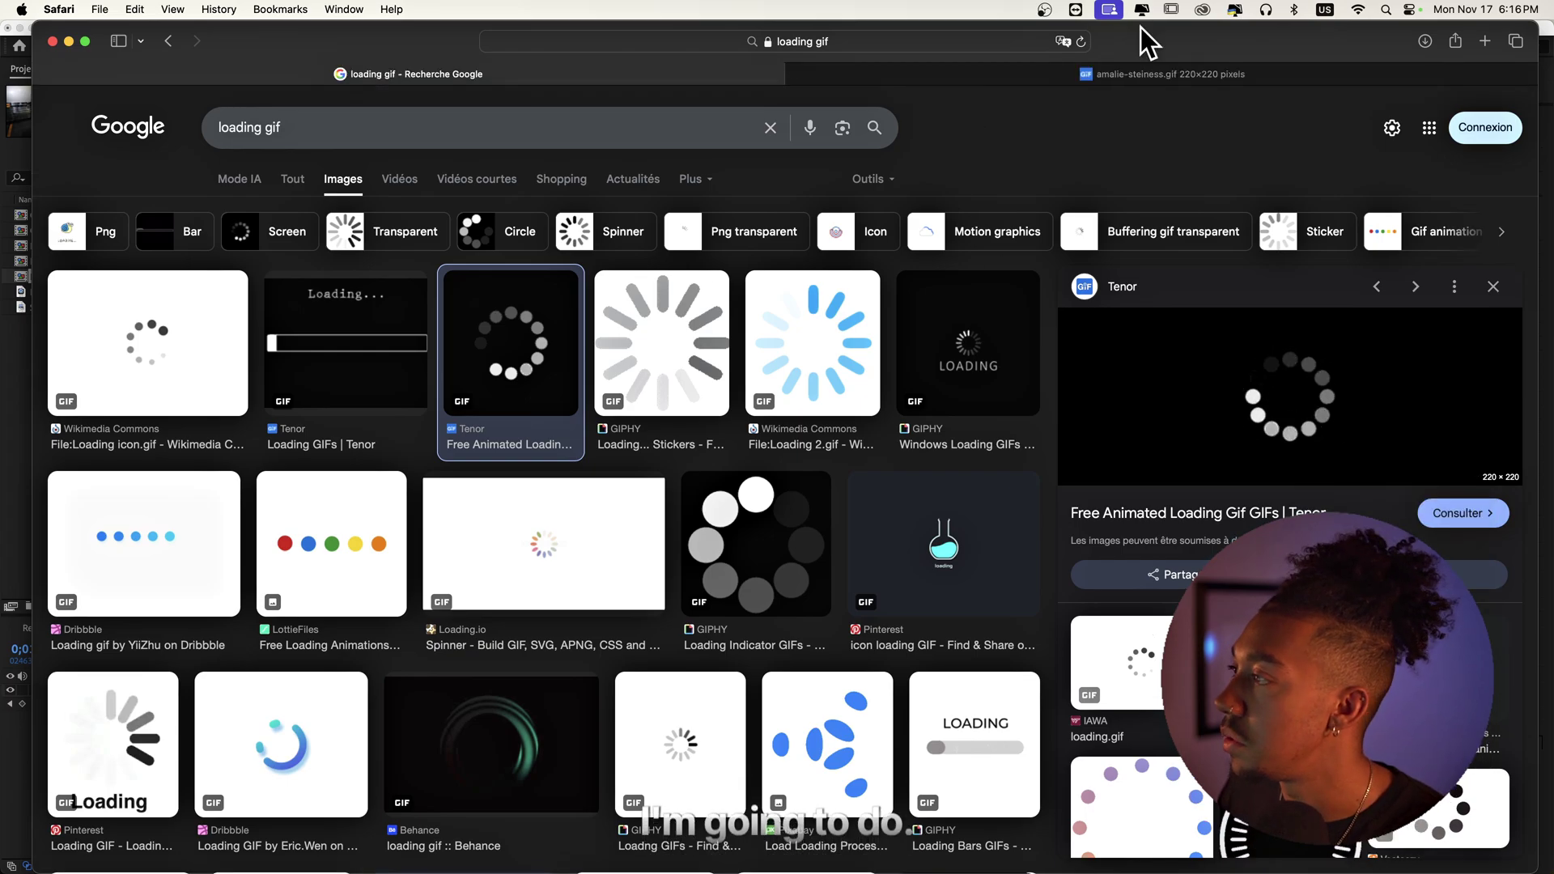
left_click(1154, 74)
right_click(742, 231)
left_click(816, 235)
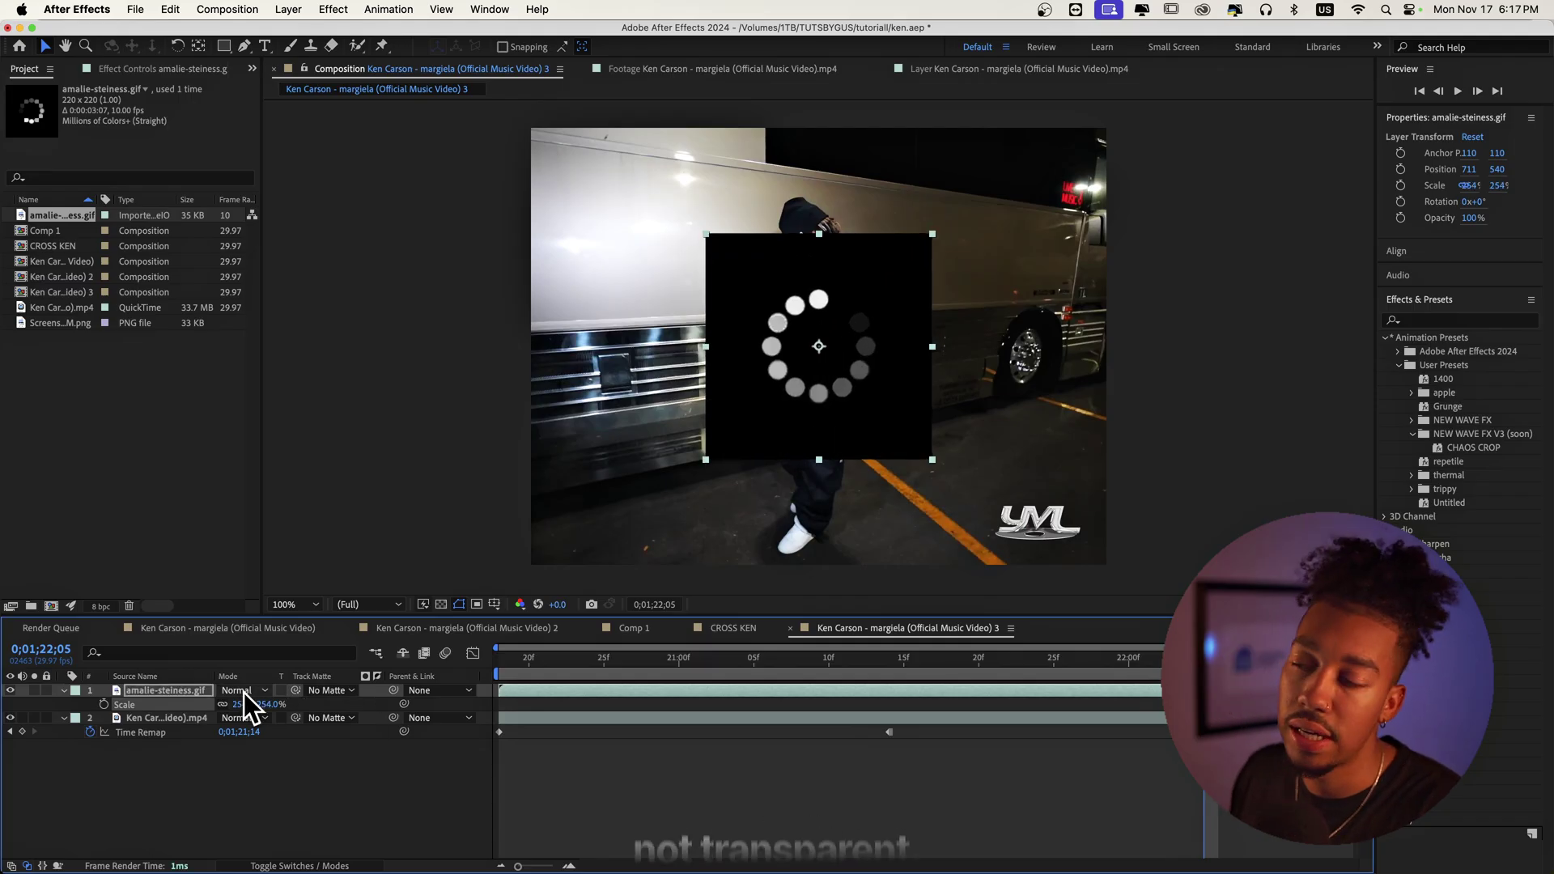
- Set the blending mode of the loading GIF layer to Screen
left_click(244, 693)
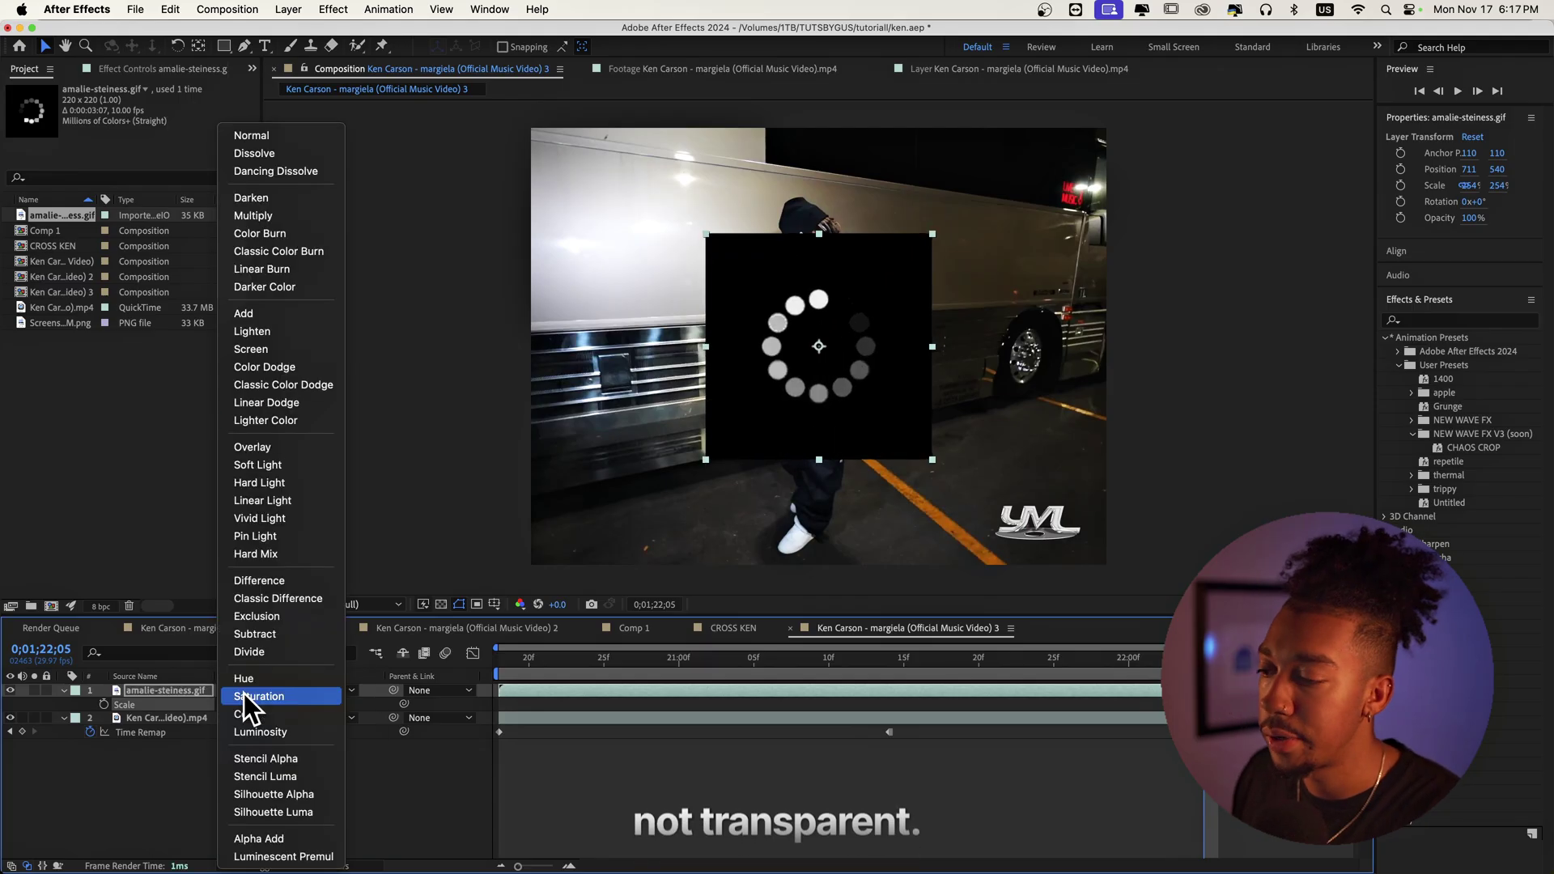
left_click(289, 348)
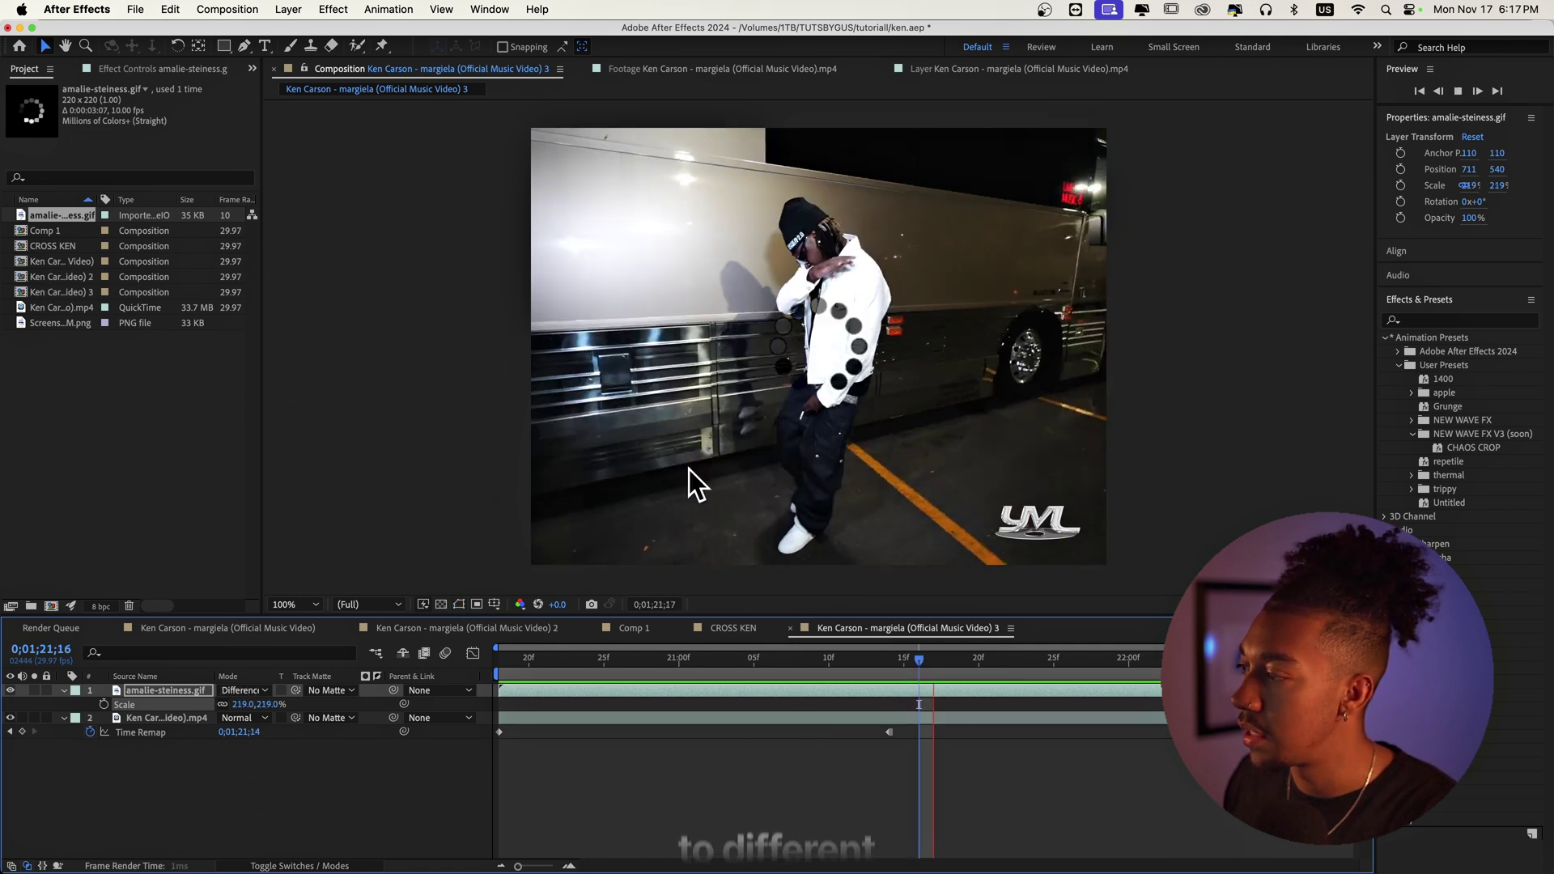
- Split the loading GIF layer at 0;01;21;13, where the footage freezes, delete its earlier part and play back the result
left_click(904, 666)
mouse_move(903, 669)
left_mouse_down()
mouse_move(832, 673)
mouse_move(876, 668)
left_mouse_up()
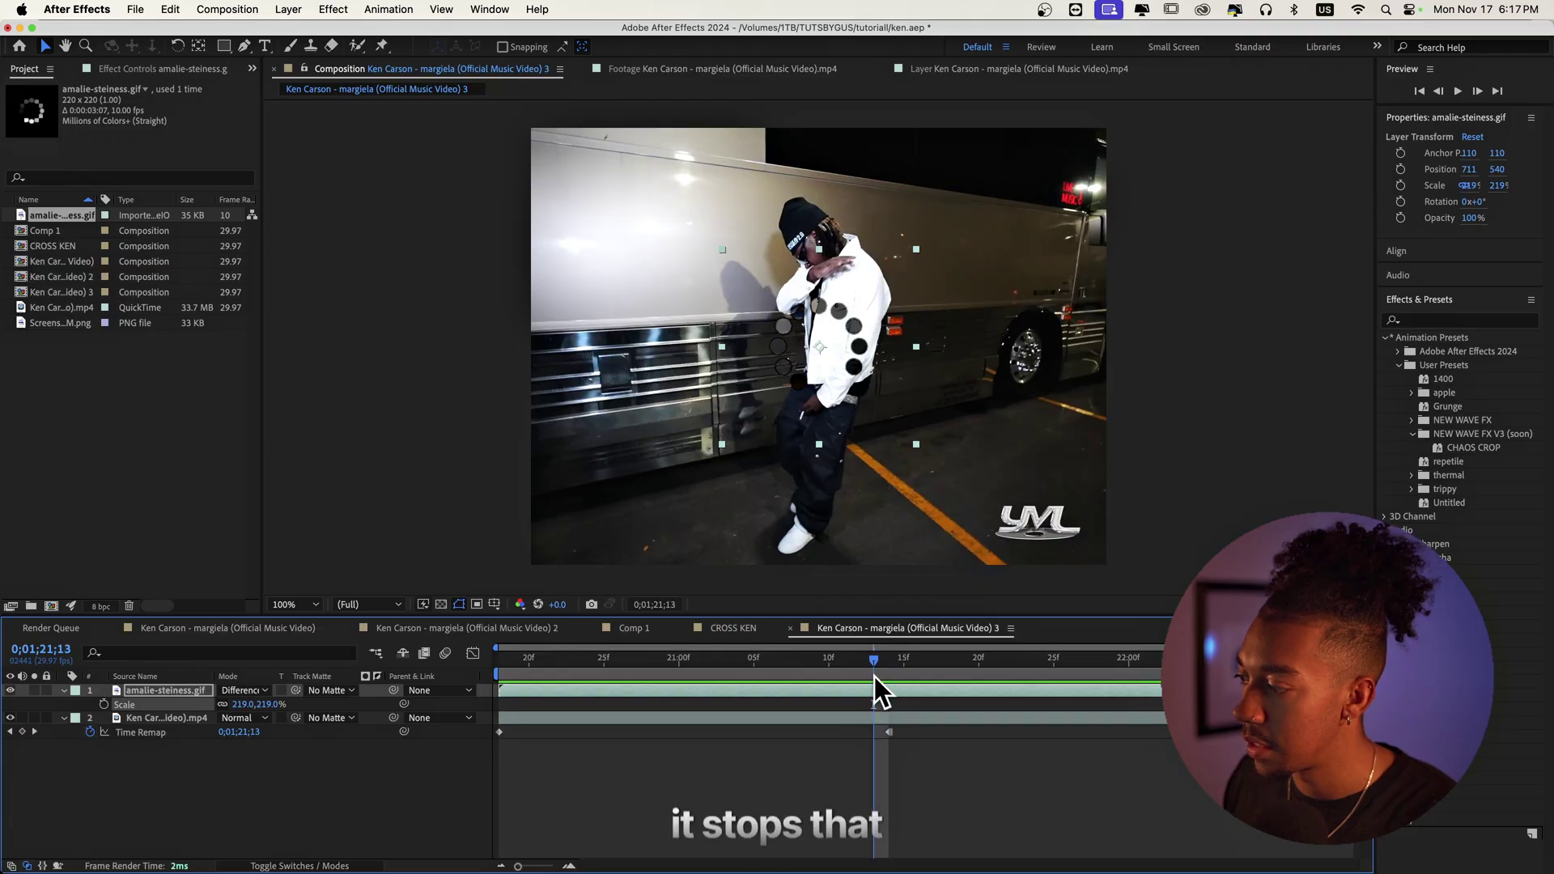
key("super+shift+d")
left_click(850, 704)
key("Delete")
left_click(840, 669)
key("space")
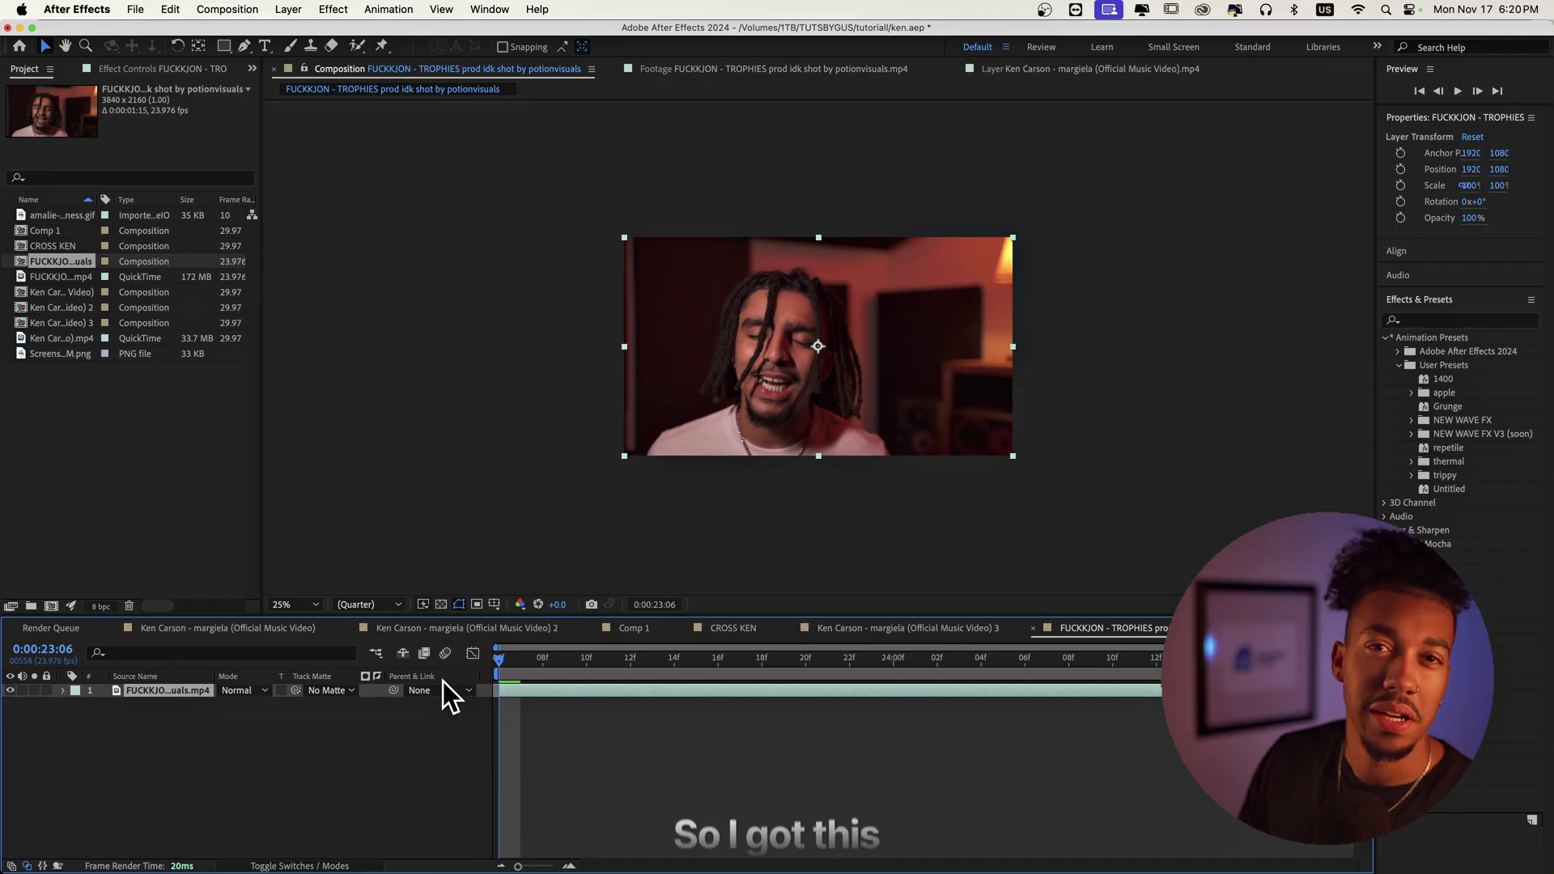
- Play back the new performance clip in its composition
left_click(597, 756)
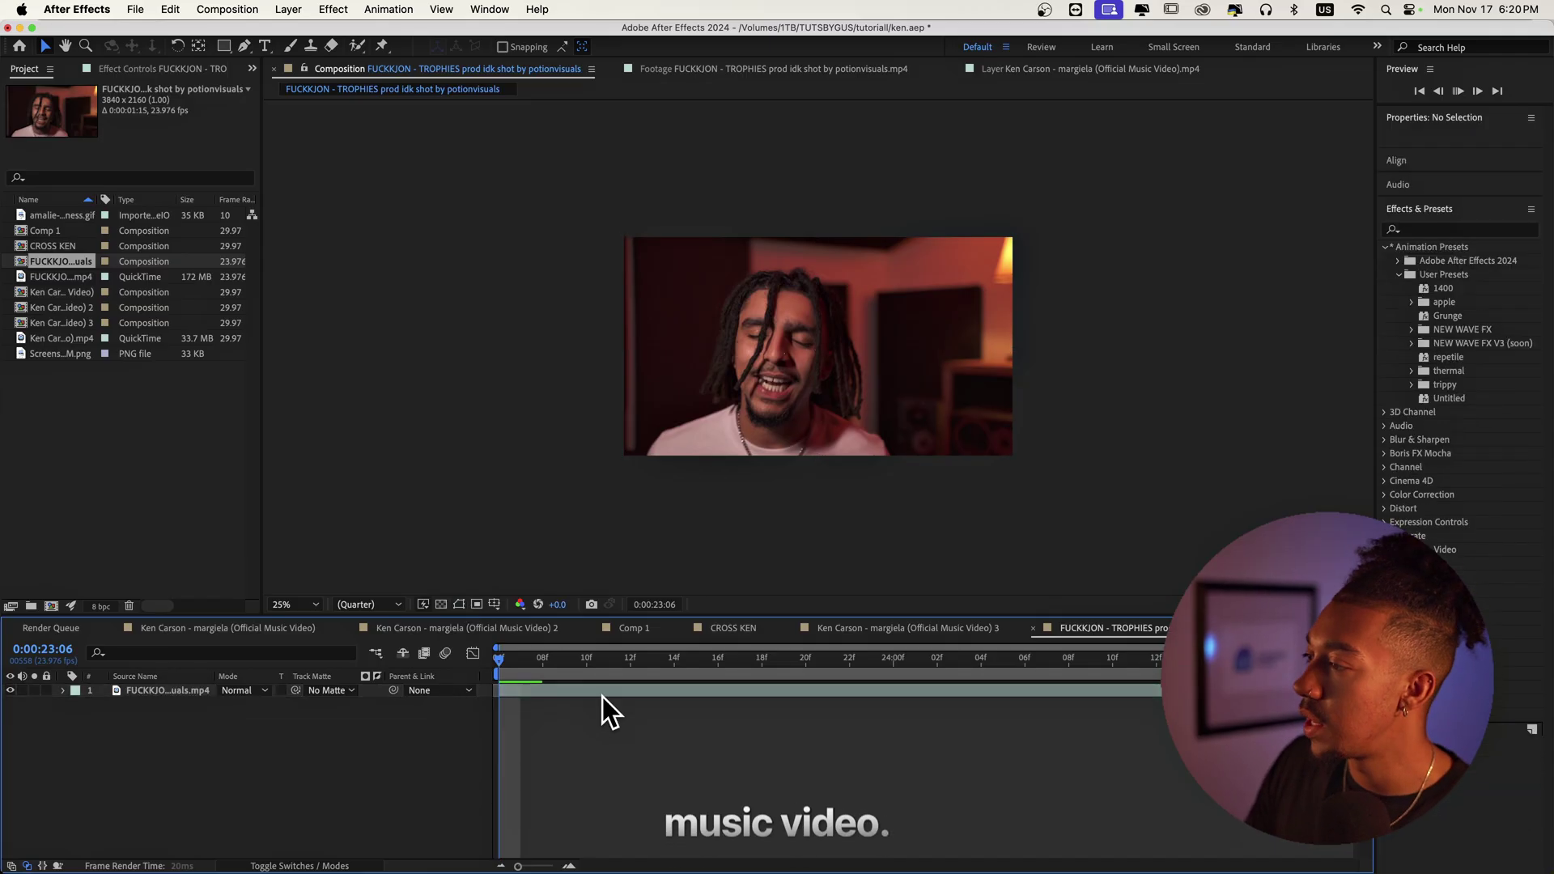
key("space")
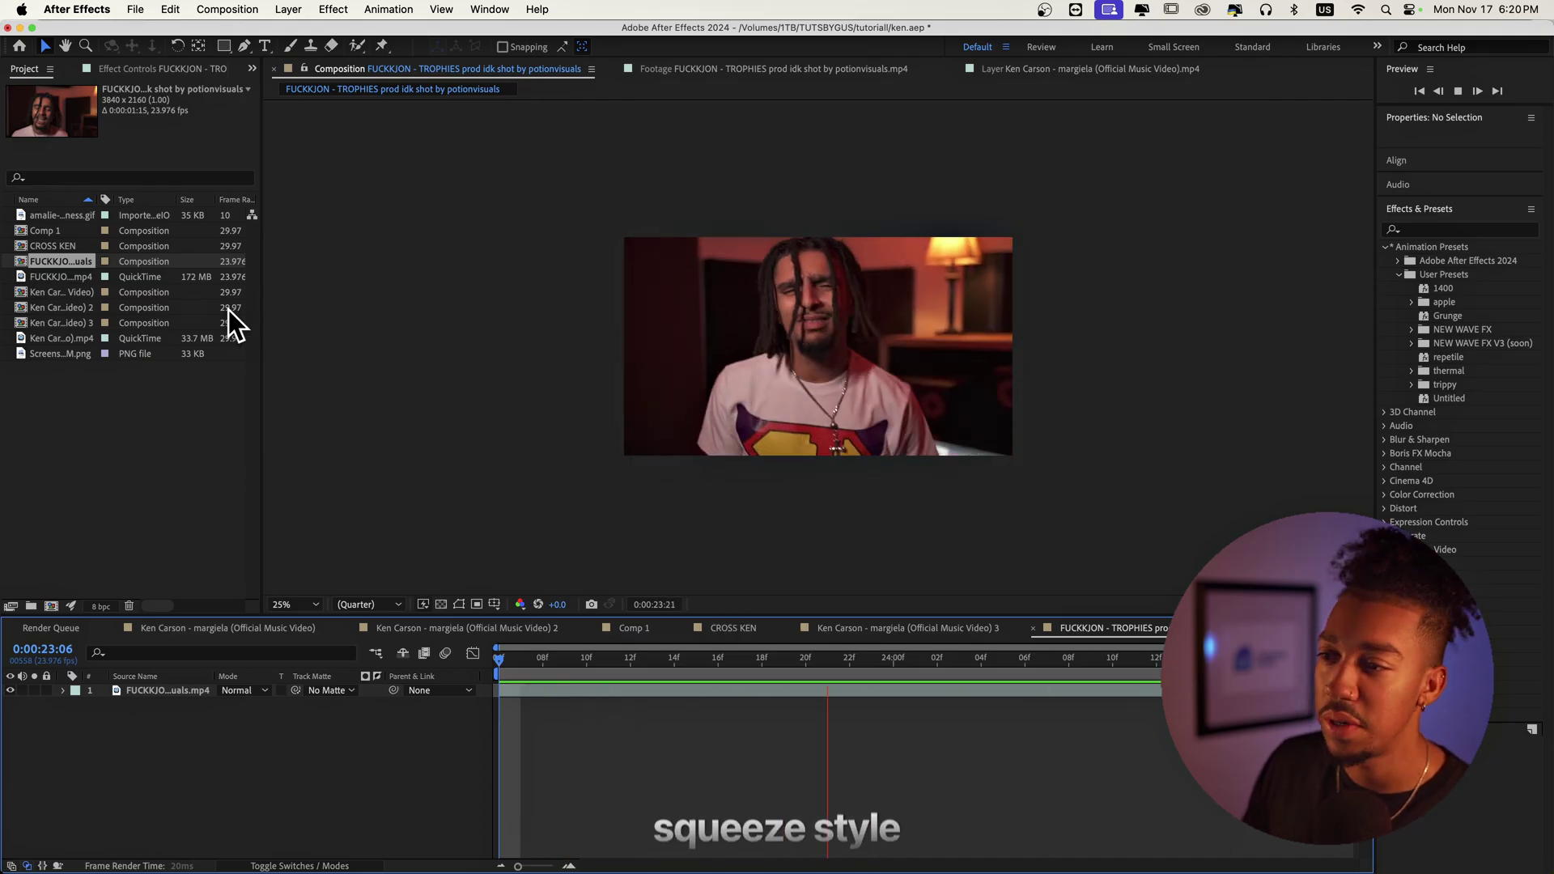
key("period")
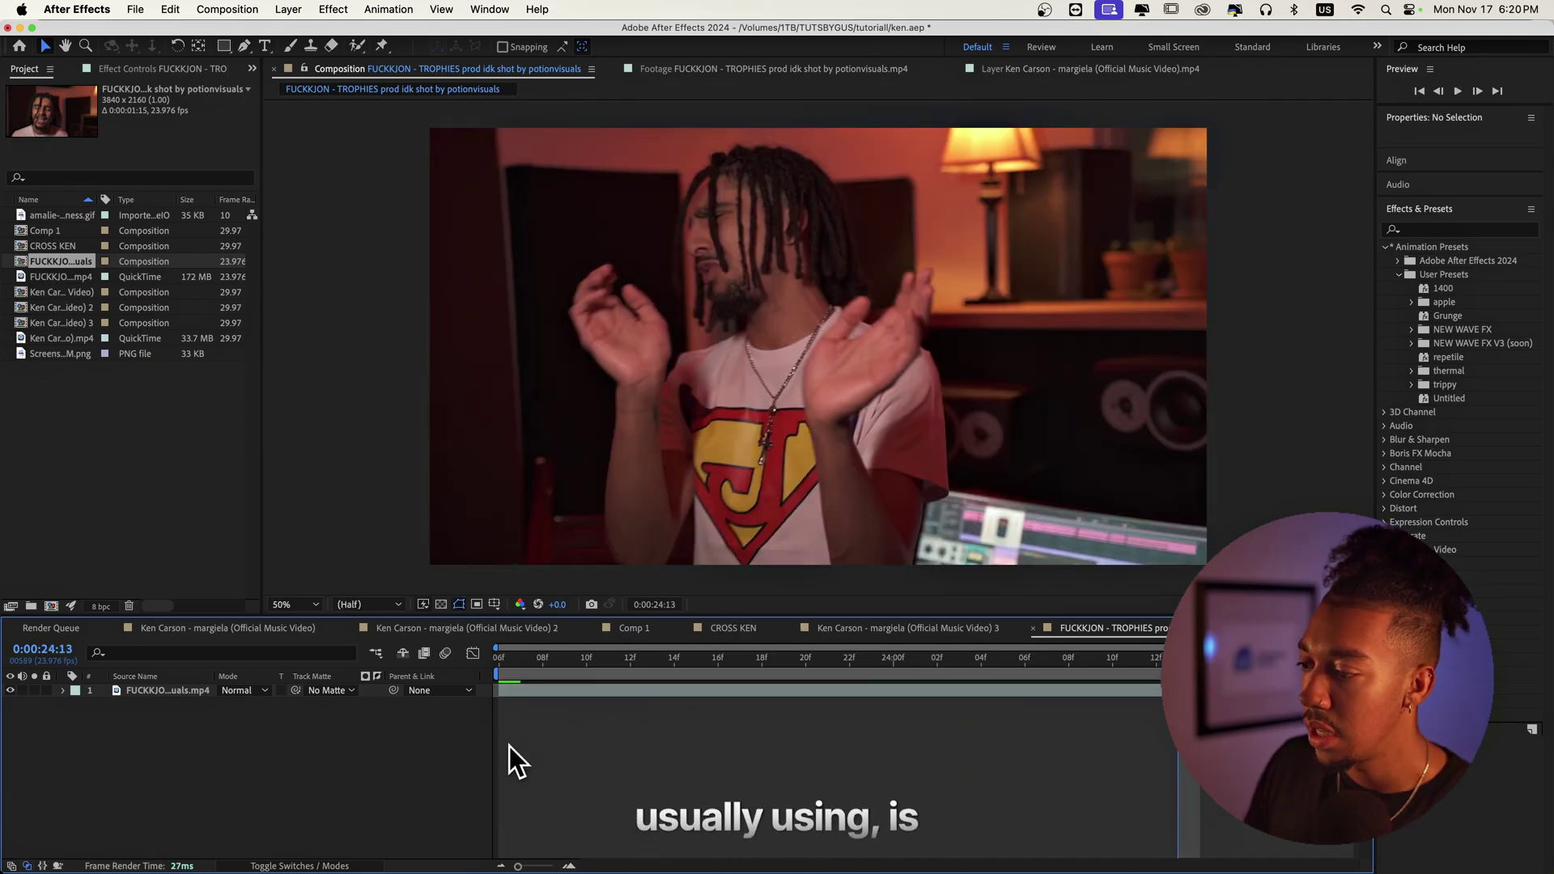
- Change the composition size to 1440 × 1080 px with the aspect ratio unlocked
left_click(552, 688)
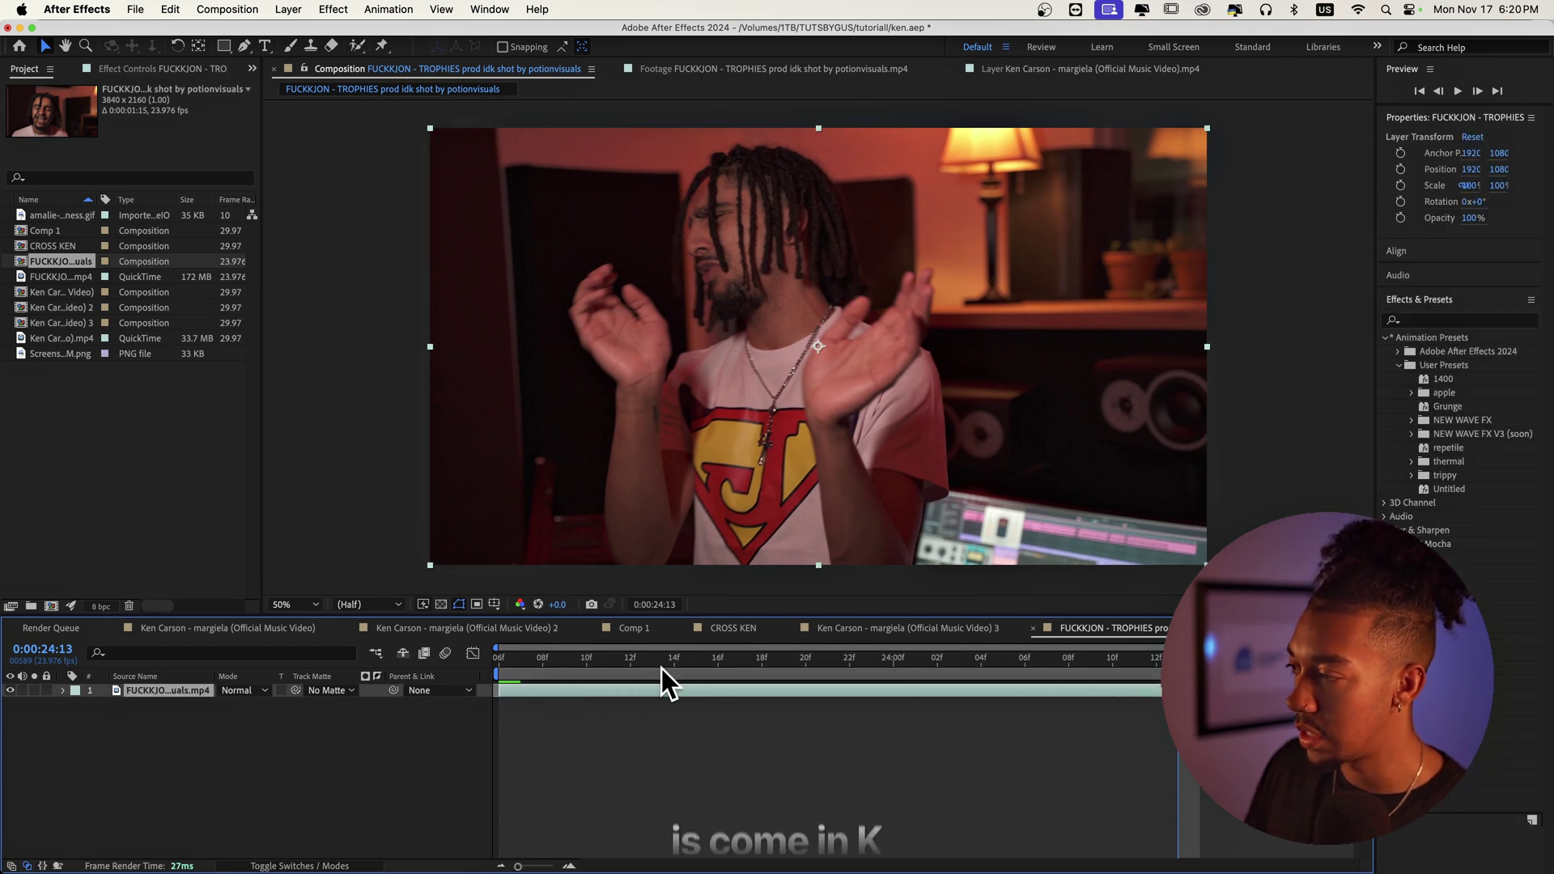
key("super+k")
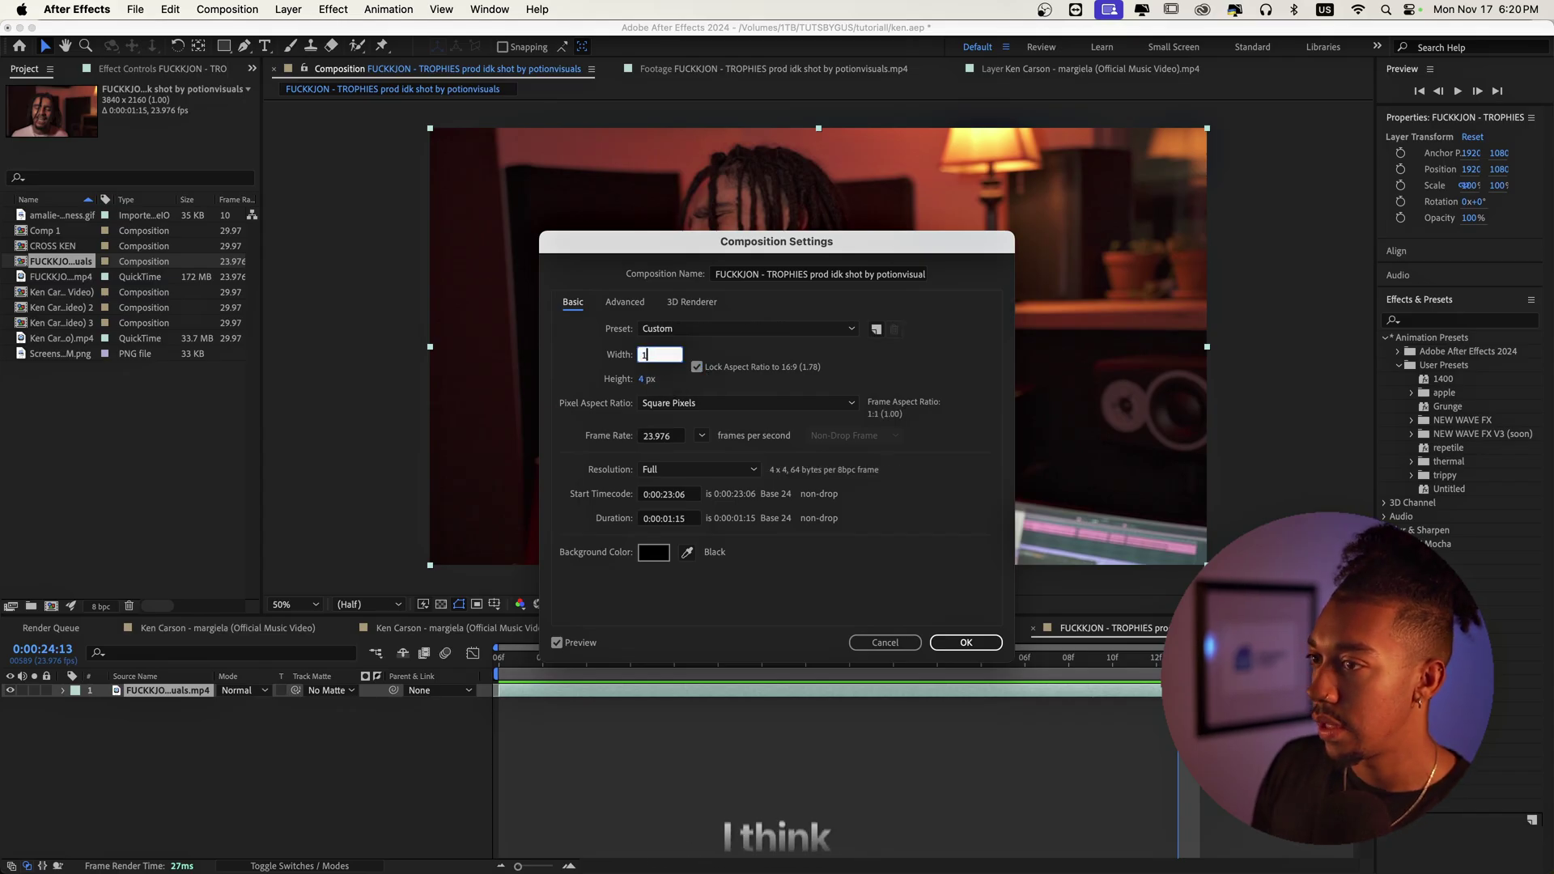
type("40")
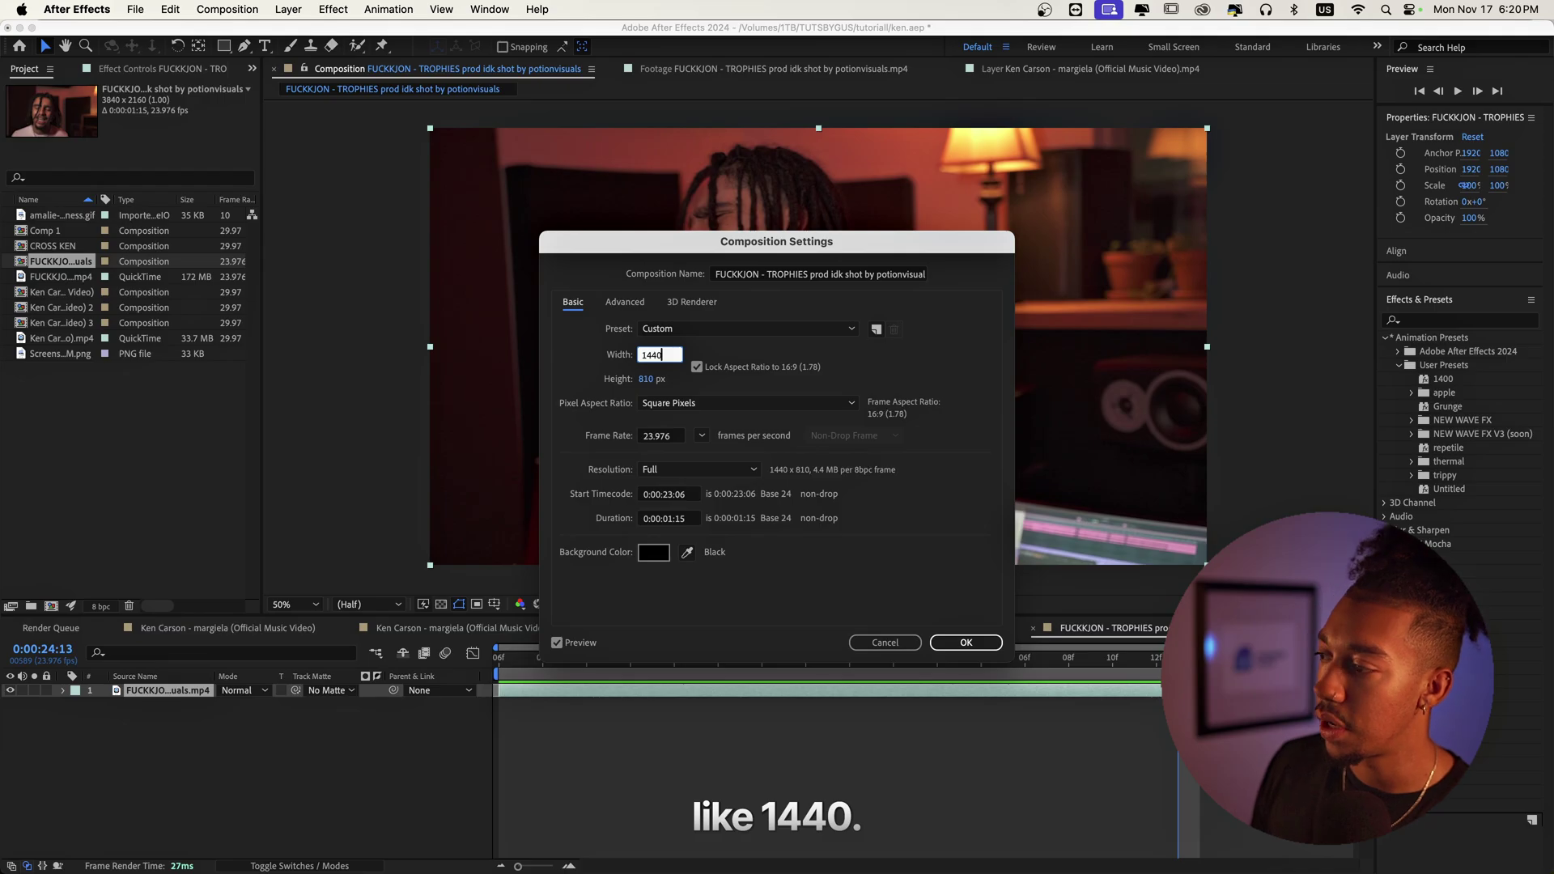
left_click(697, 367)
left_click(646, 380)
left_click(737, 385)
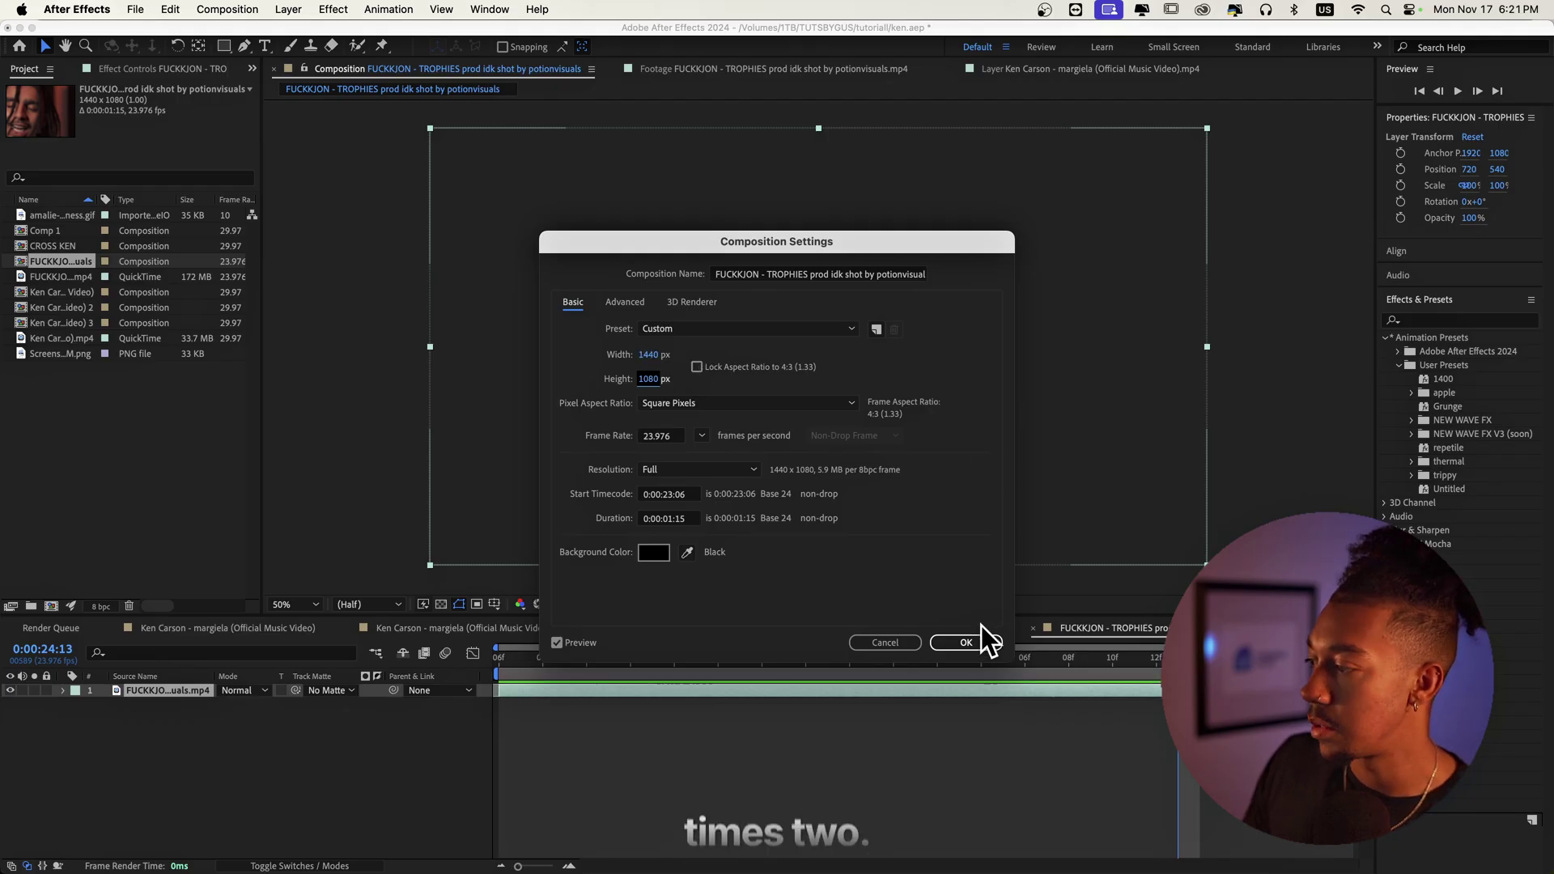
left_click(966, 642)
- Scale the footage layer to 51%, unlink its proportions, squeeze its width to 43%, and play back the result
key("s")
mouse_move(243, 704)
left_mouse_down()
mouse_move(204, 717)
mouse_move(217, 717)
left_mouse_up()
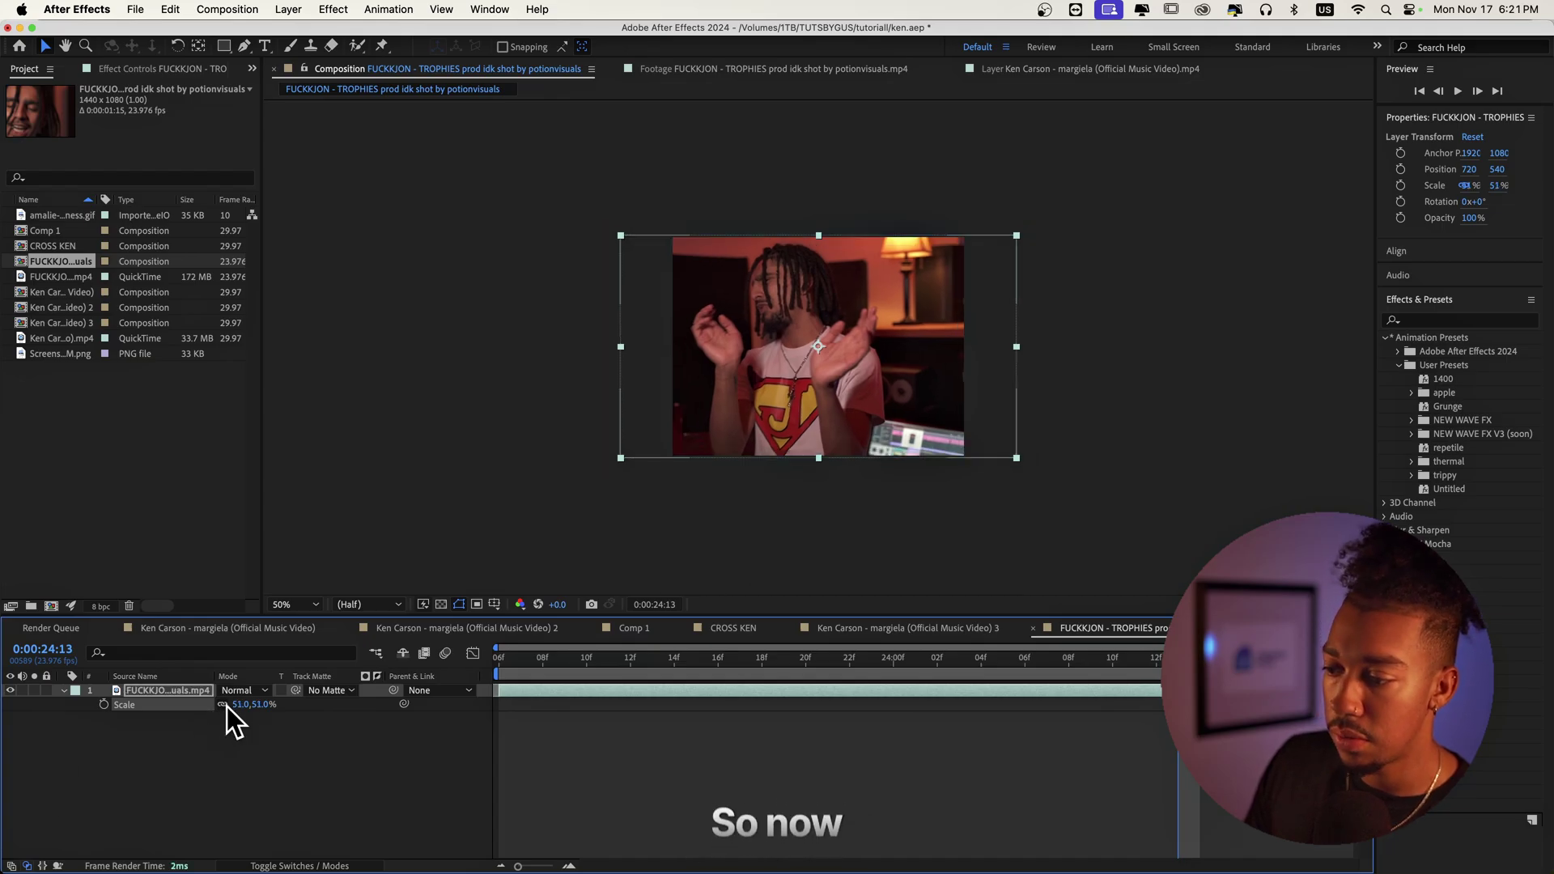
left_click(222, 704)
left_click_drag(230, 706, 243, 707)
scroll(740, 399, "up", 1)
key("space")
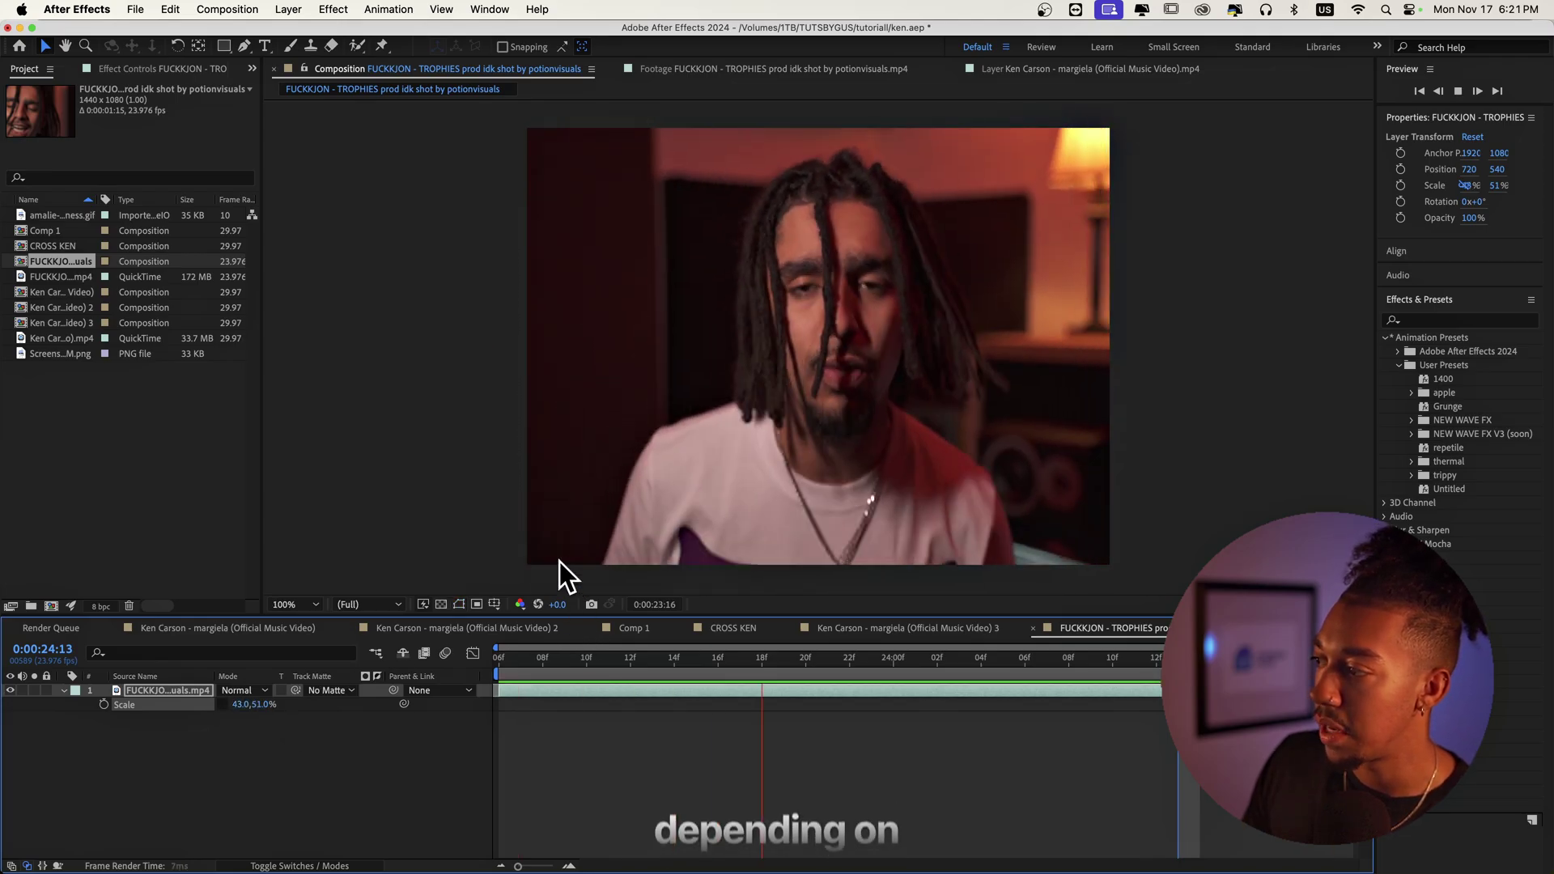
- Enlarge the composition viewer and set its magnification to Fit up to 200%
left_click_drag(694, 617, 693, 715)
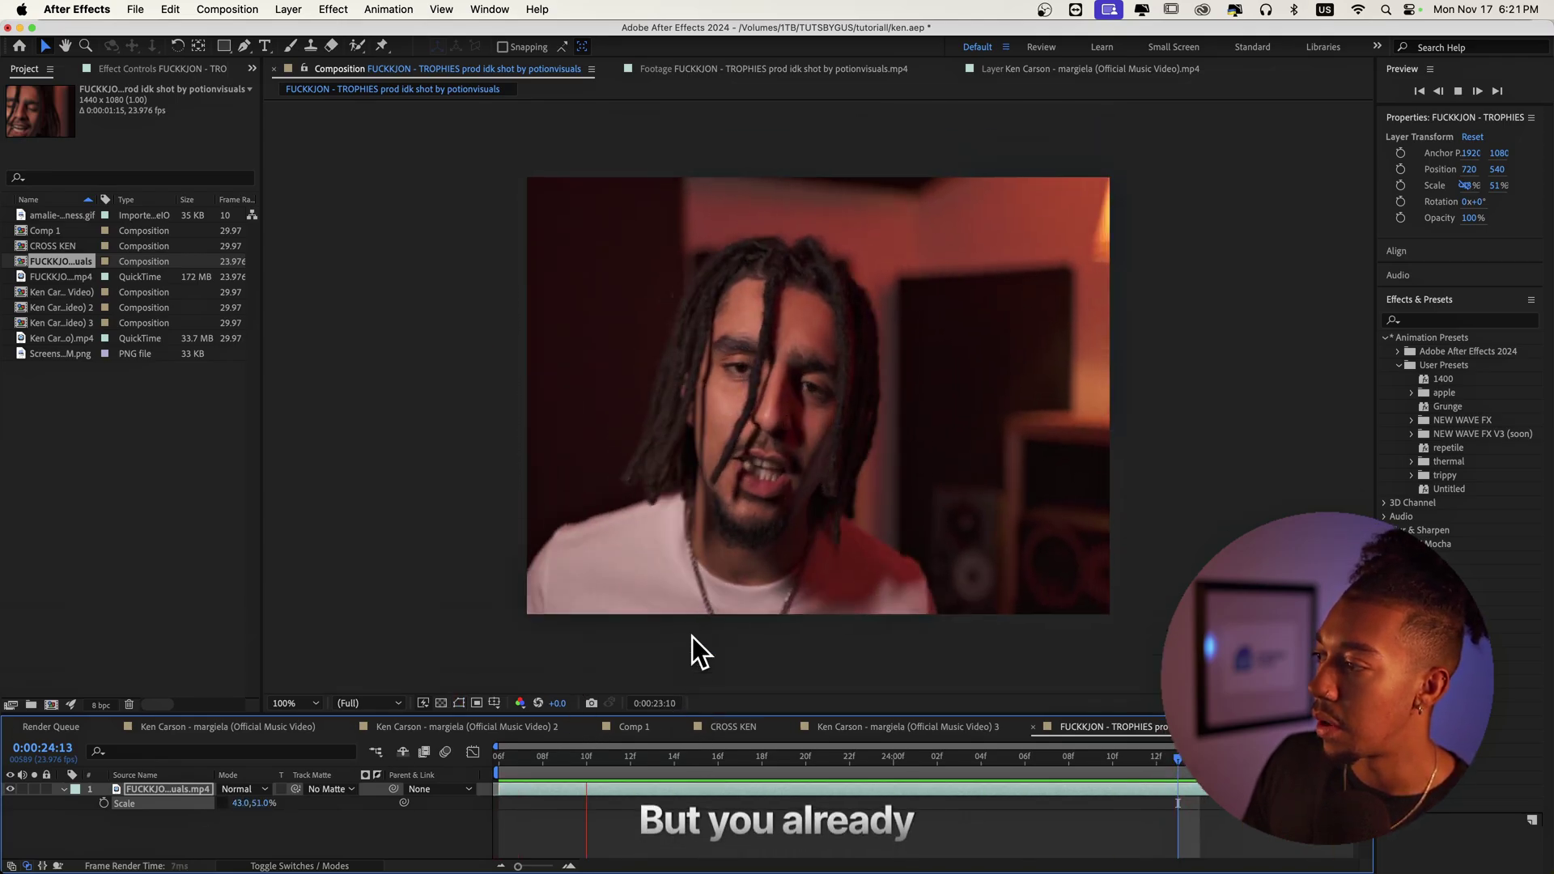
left_click(294, 703)
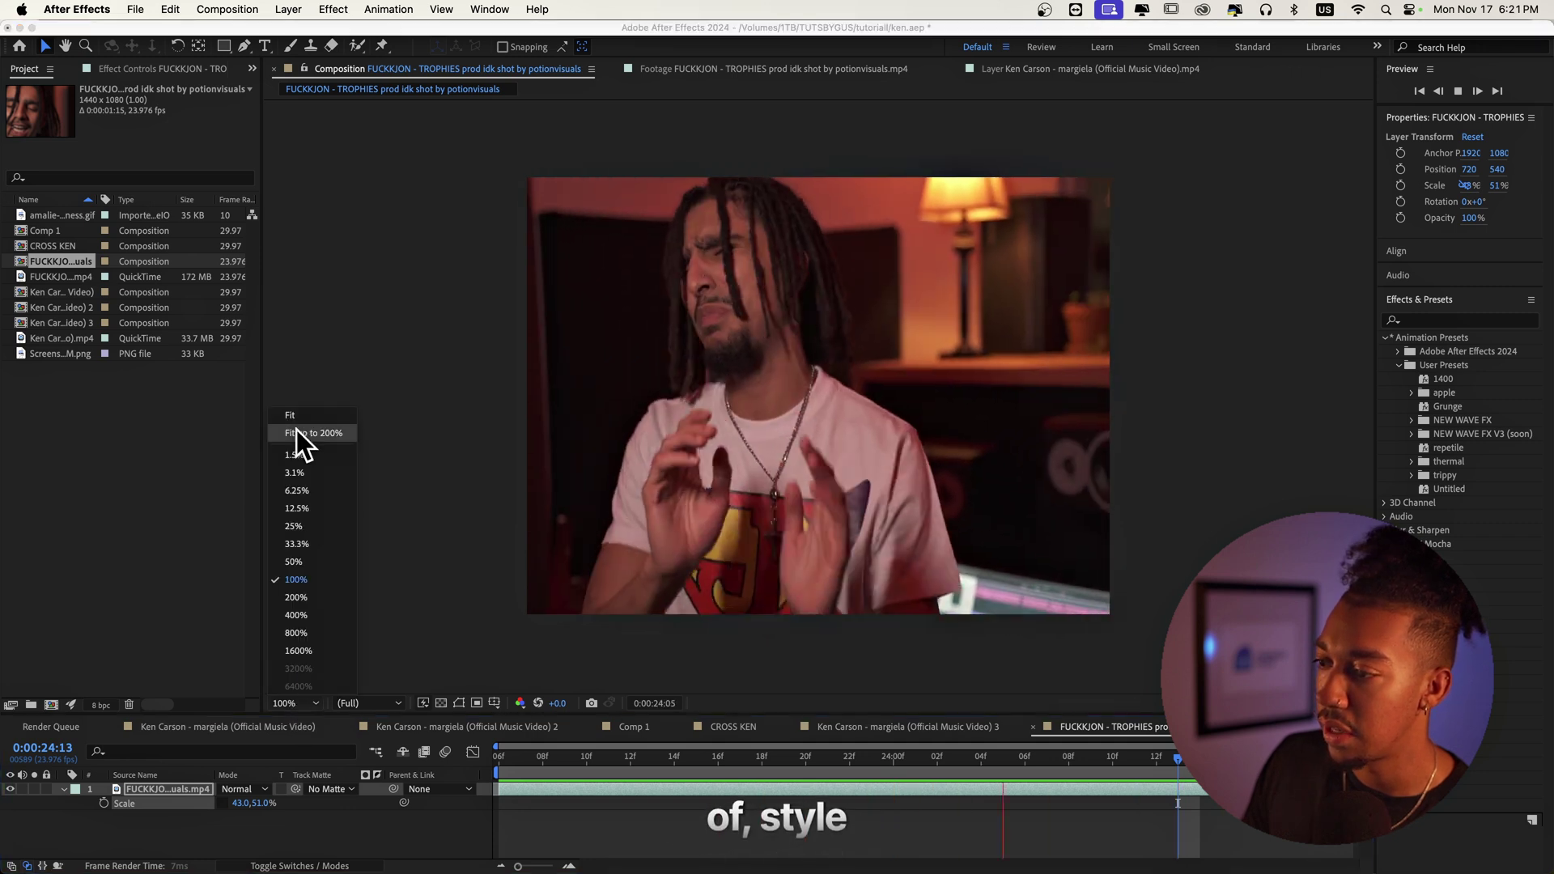
left_click(297, 433)
- Apply the Unsharp Mask effect to the footage layer with a Radius of 46.5 and play back the result
left_click(1441, 320)
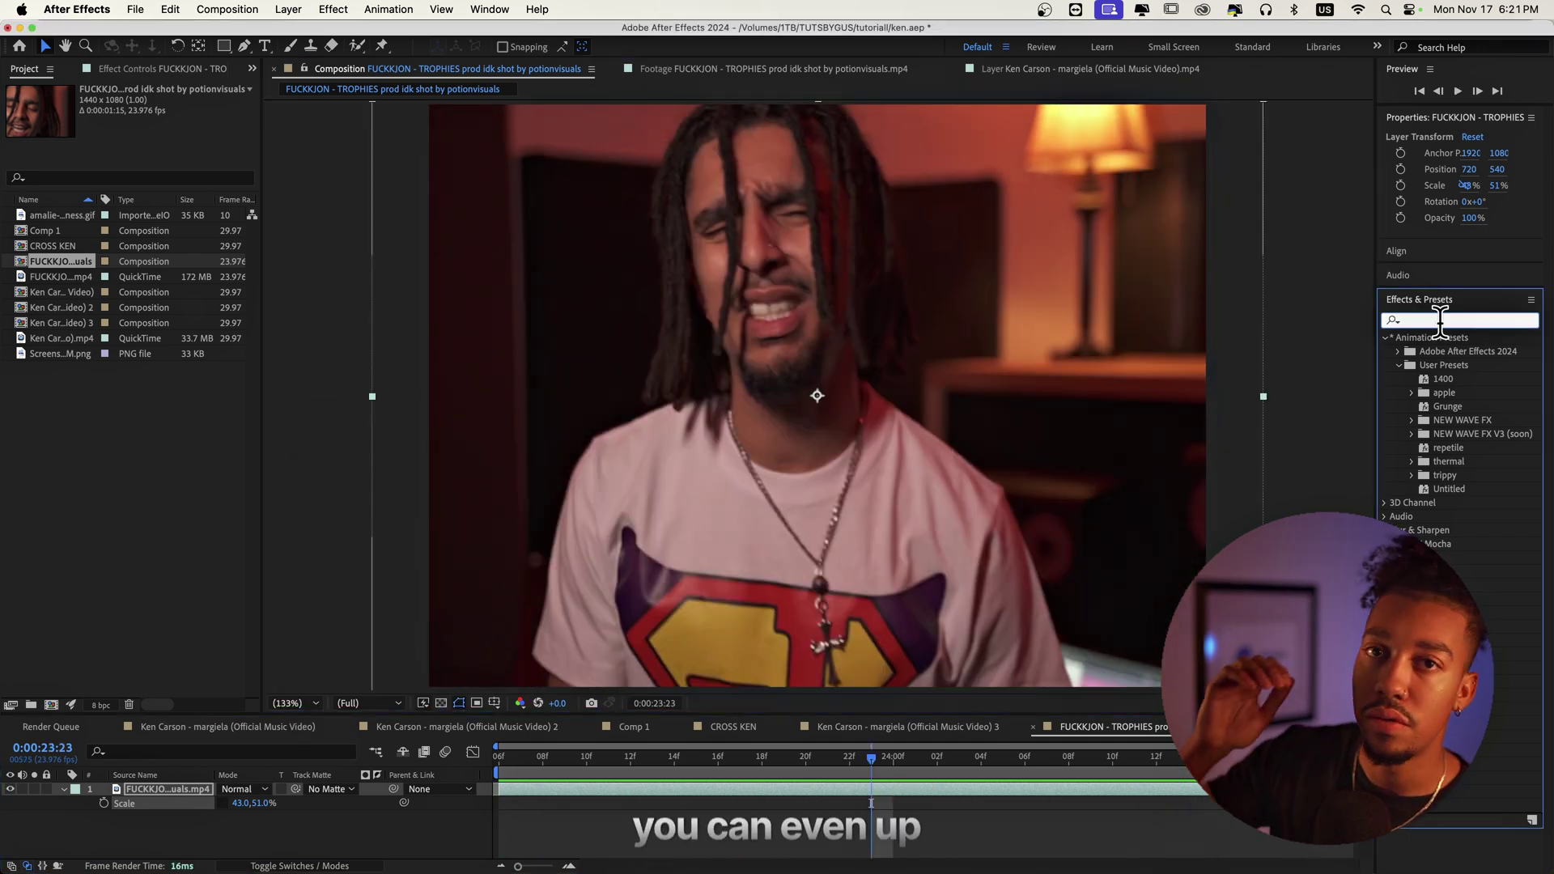
type("unsharp")
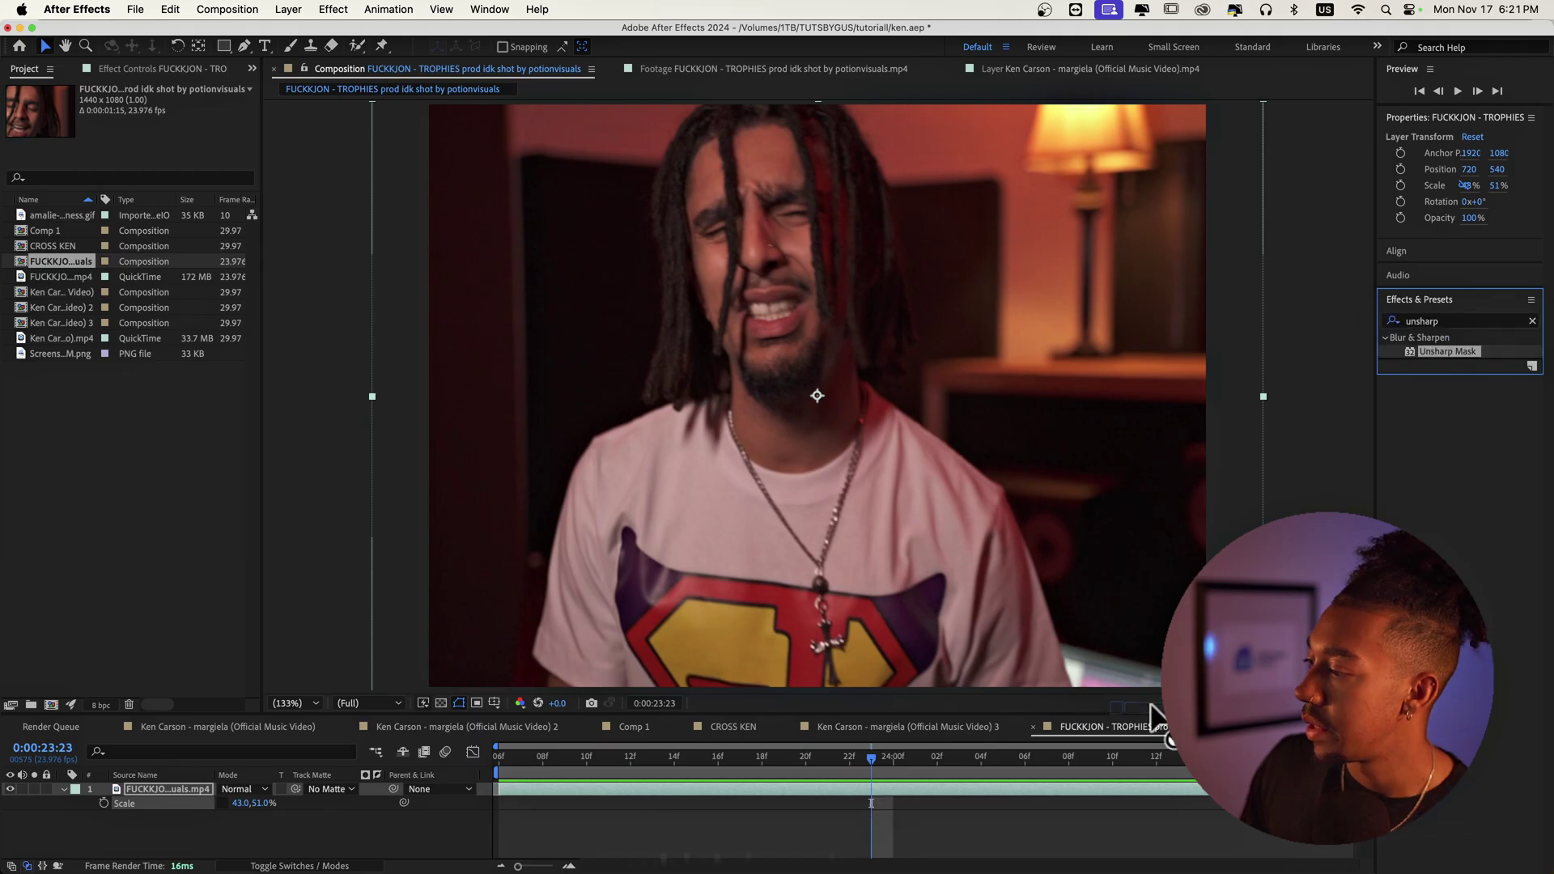
left_click_drag(1152, 706, 814, 790)
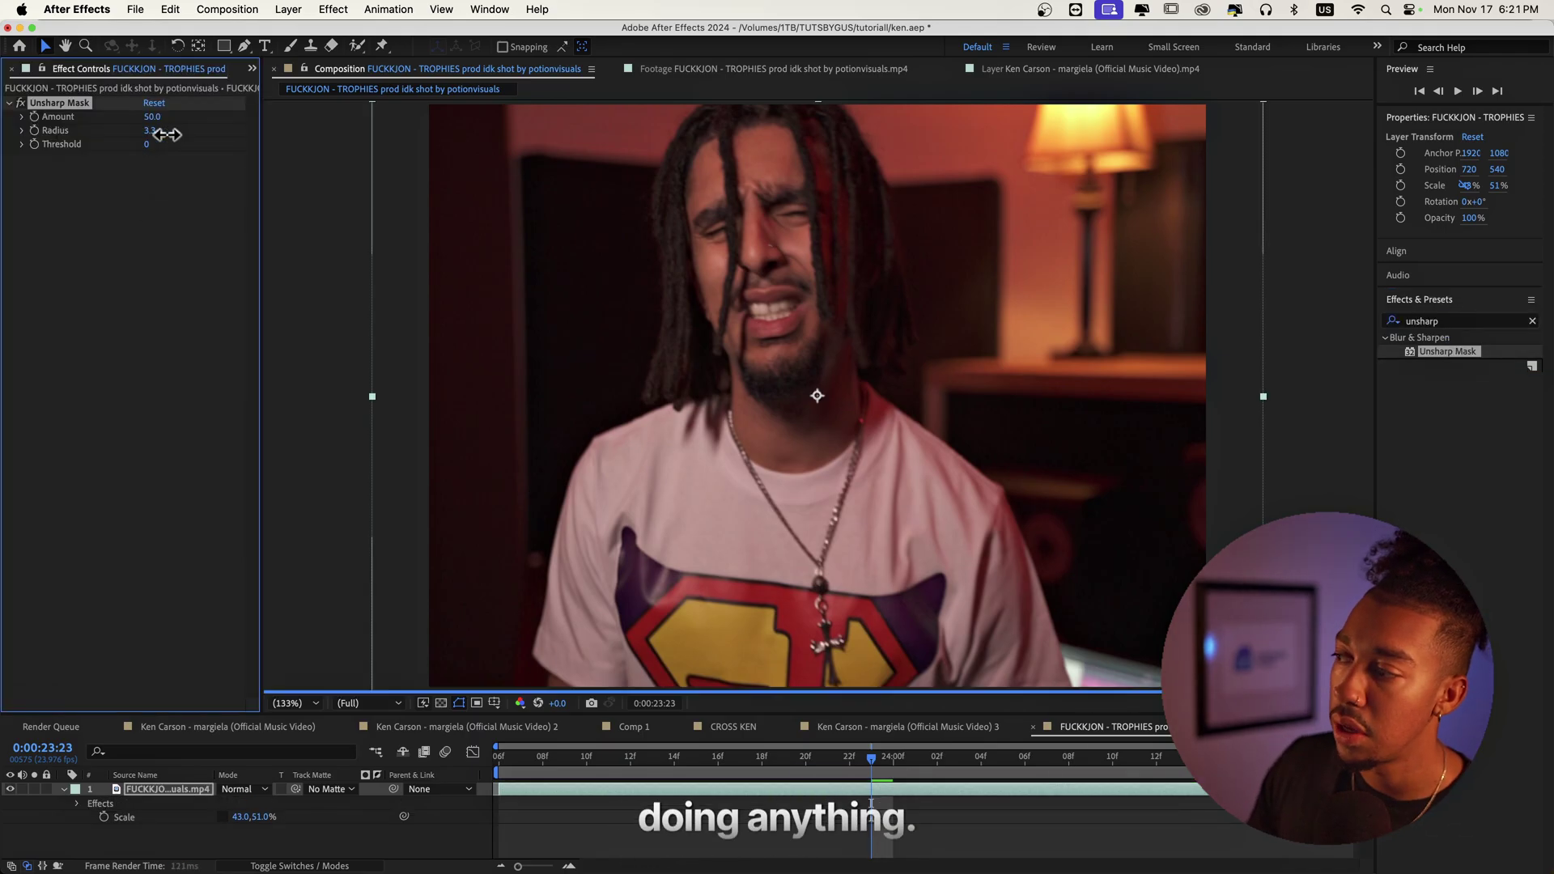
left_click_drag(166, 133, 352, 135)
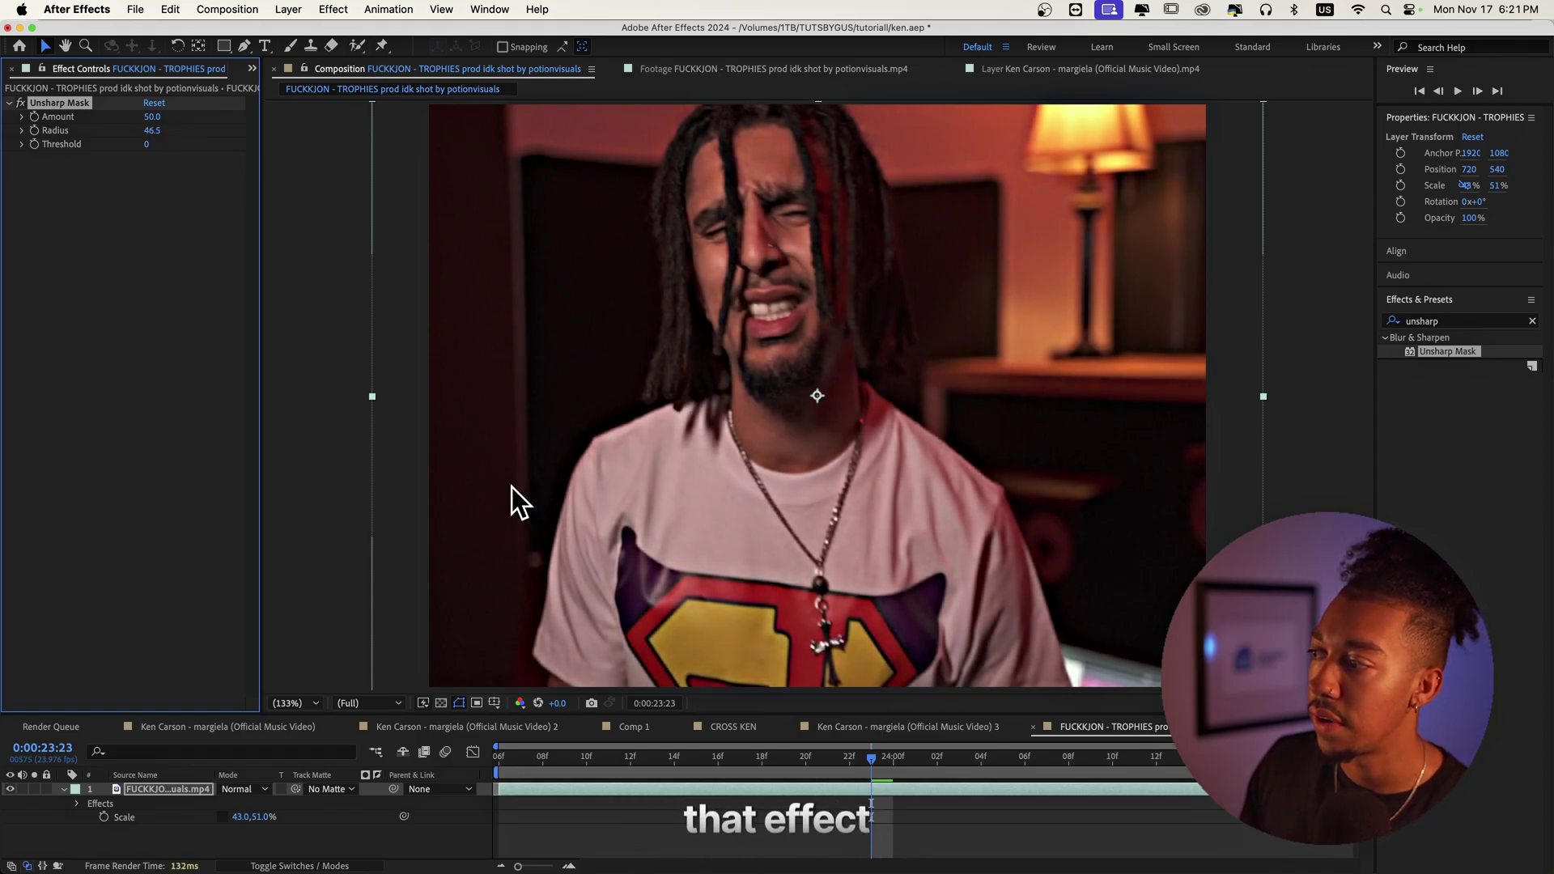
key("space")
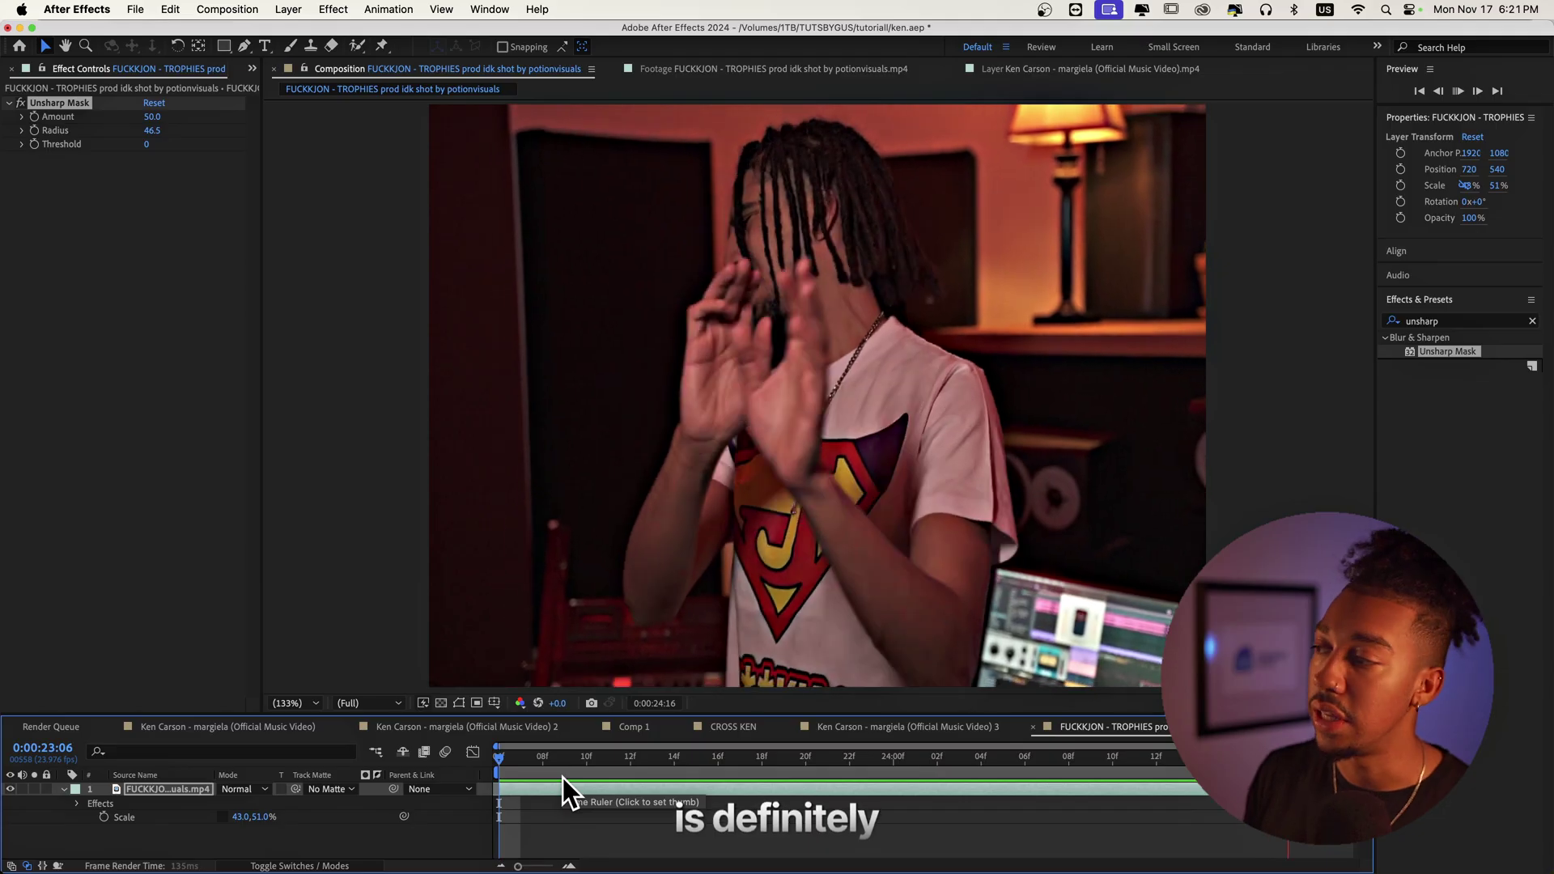